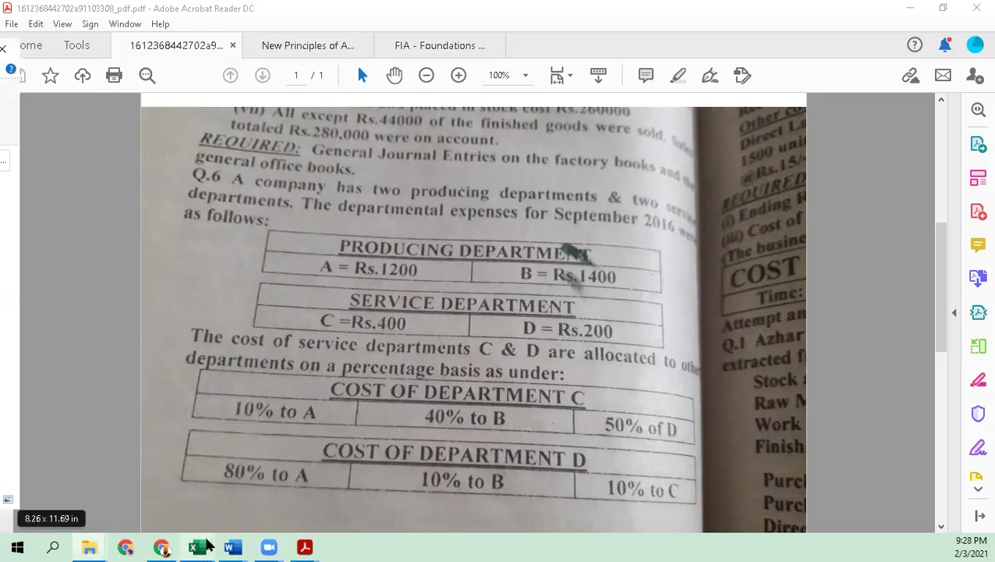
# Switch to the Excel workbook FOH Dprtmntlztn Practical and create a copy of Sheet1 at the end of the workbook.
pyautogui.moveTo(203, 546)
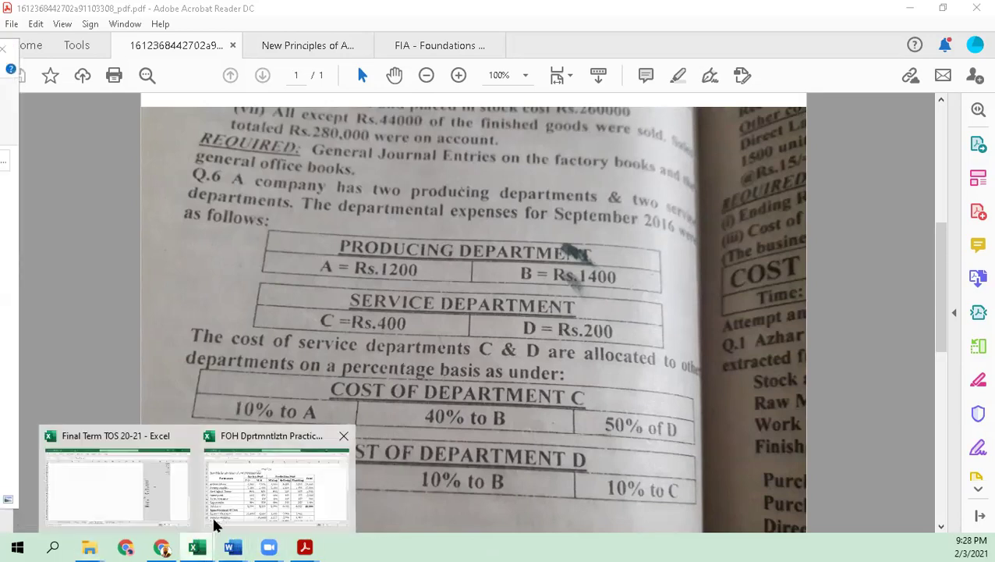
pyautogui.click(246, 496)
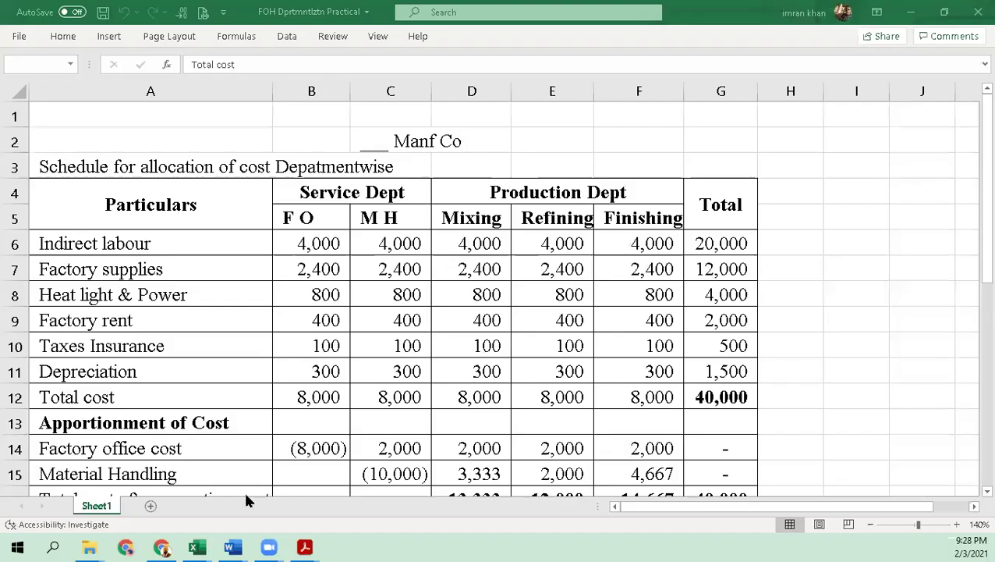
pyautogui.rightClick(95, 506)
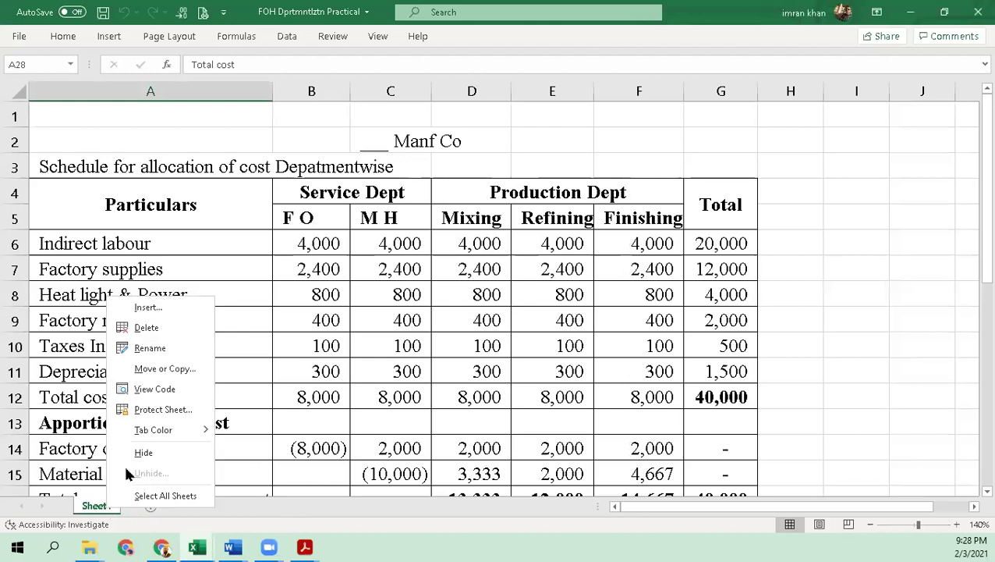
pyautogui.click(181, 368)
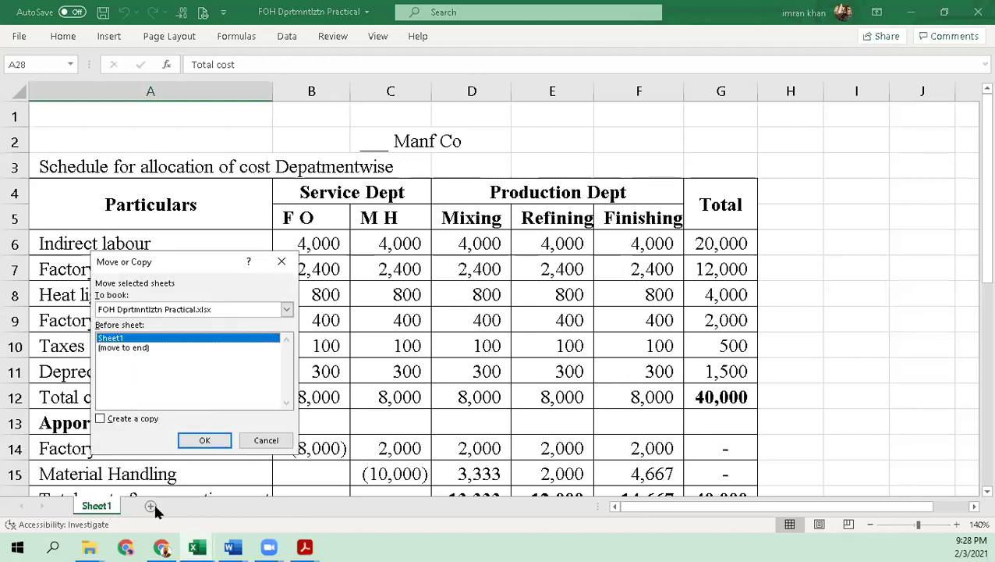
pyautogui.click(137, 418)
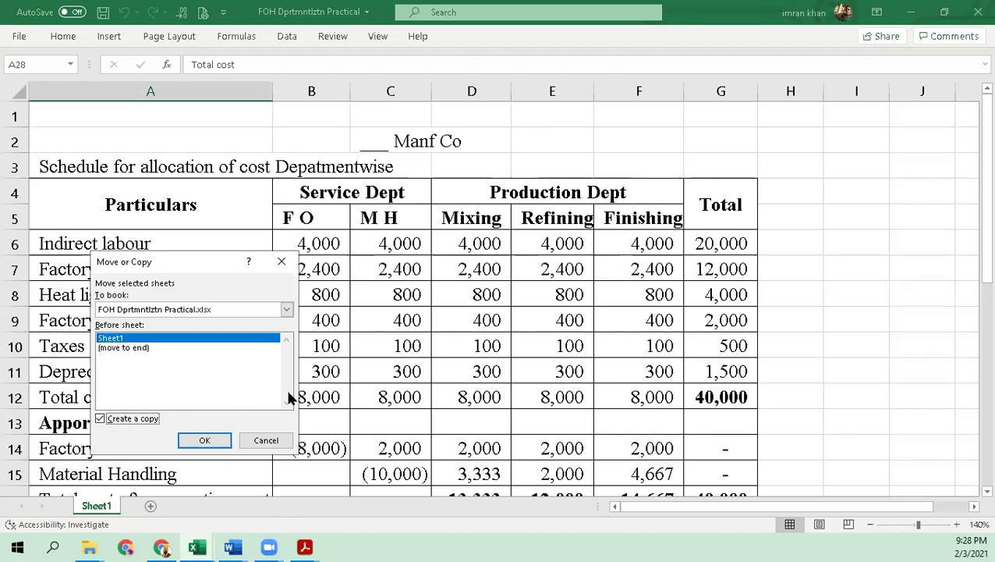
pyautogui.click(145, 348)
pyautogui.click(199, 442)
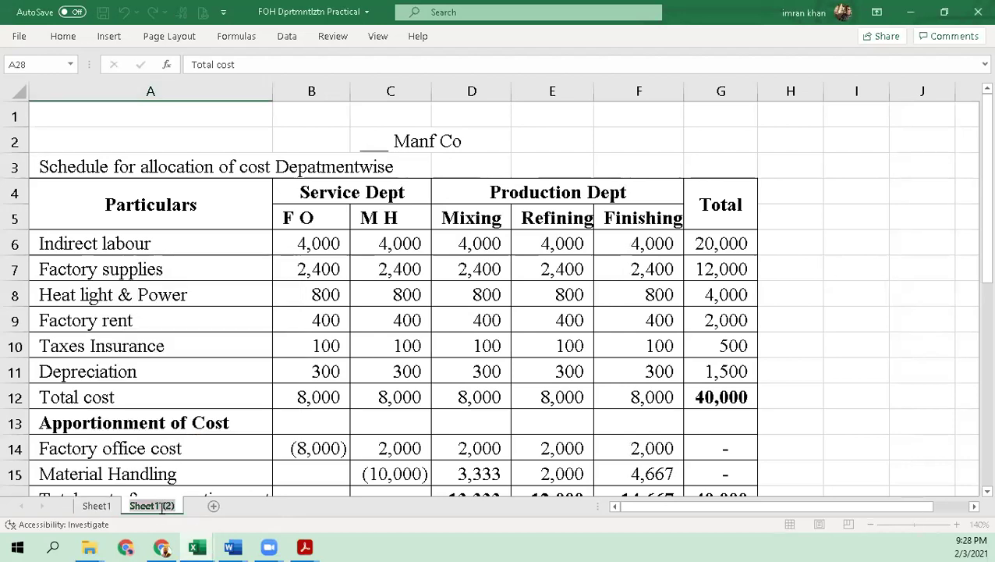
# Rename the copied sheet as "2017 R Q 6".
pyautogui.write('20')
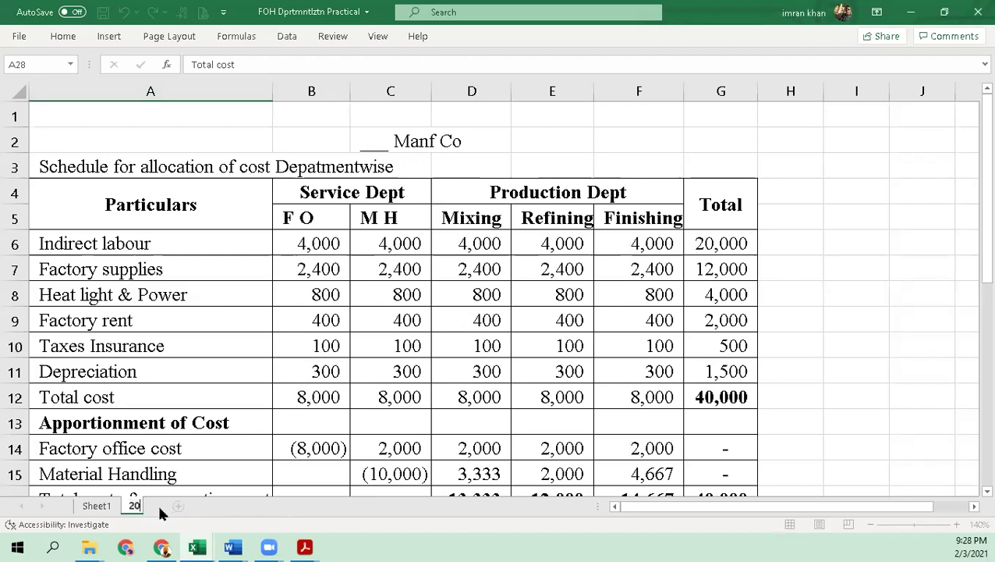
pyautogui.write('17 R Q')
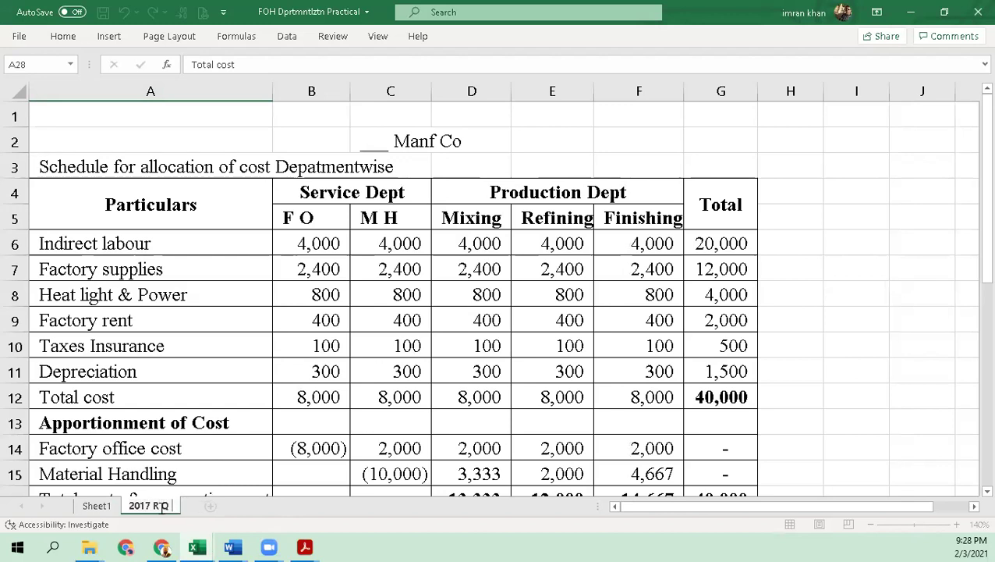
pyautogui.write(' 6')
pyautogui.press('Return')
# Insert four blank rows at row 1, above the Manf Co heading of the cost allocation schedule.
pyautogui.press('Up')
pyautogui.press('Up')
pyautogui.press('Up')
pyautogui.press('Up')
pyautogui.press('Up')
pyautogui.press('Up')
pyautogui.press('Up')
pyautogui.press('Up')
pyautogui.press('Up')
pyautogui.press('Up')
pyautogui.press('Up')
pyautogui.press('Up')
pyautogui.press('Up')
pyautogui.press('Up')
pyautogui.press('Up')
pyautogui.press('Up')
pyautogui.press('Up')
pyautogui.press('Up')
pyautogui.press('Up')
pyautogui.press('Up')
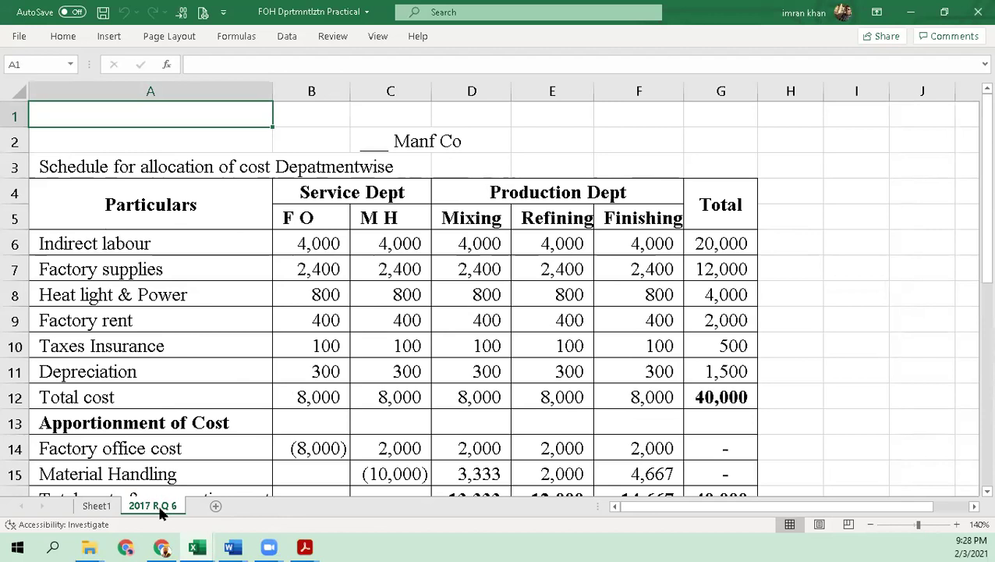
pyautogui.write('C')
pyautogui.press('Escape')
pyautogui.hotkey('alt', 'h')
pyautogui.press('i')
pyautogui.press('r')
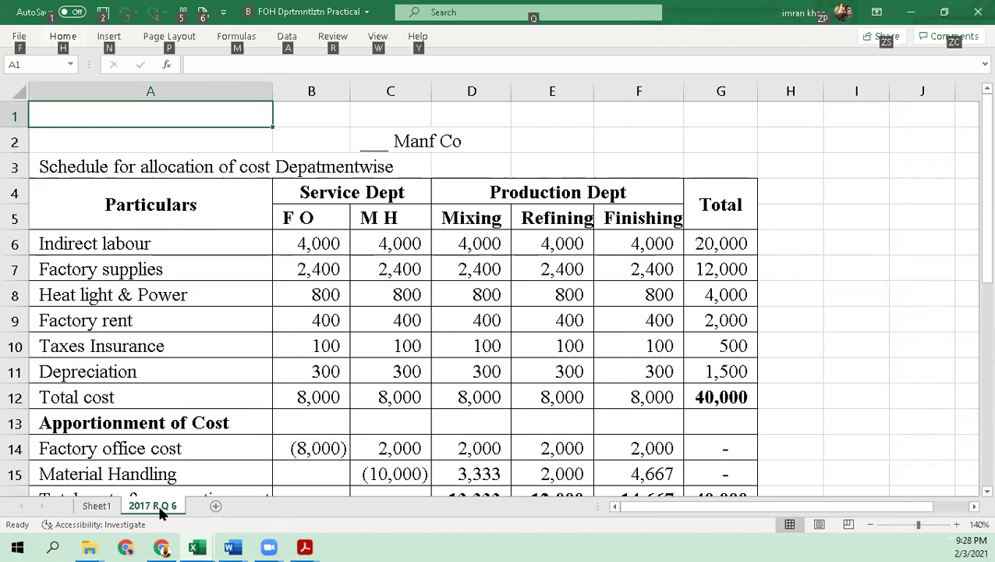
pyautogui.press('F4')
pyautogui.press('F4')
pyautogui.press('F4')
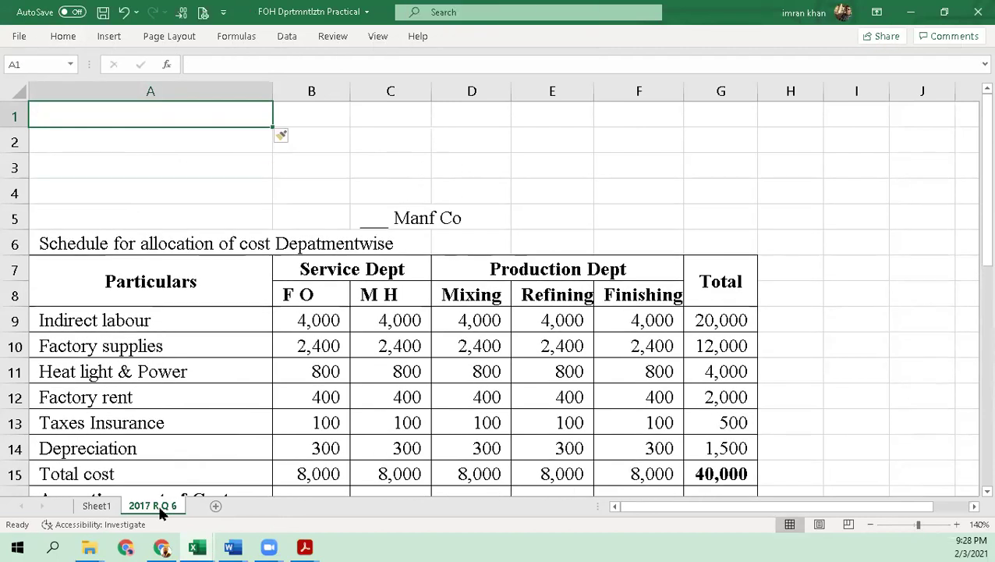
# Enter the equation labels "C =" in cell A2 and "D =" in cell A3.
pyautogui.press('Down')
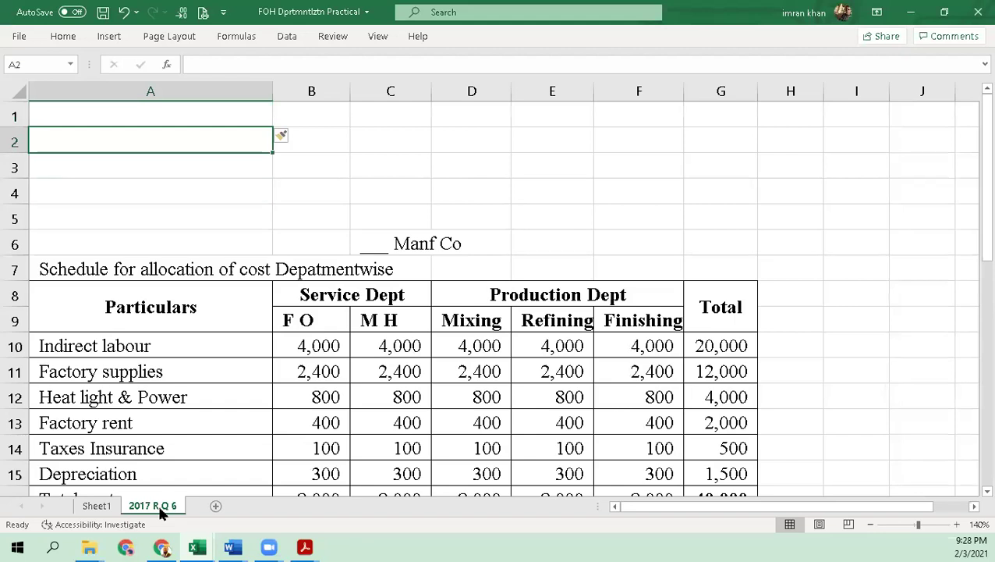
pyautogui.write('C =')
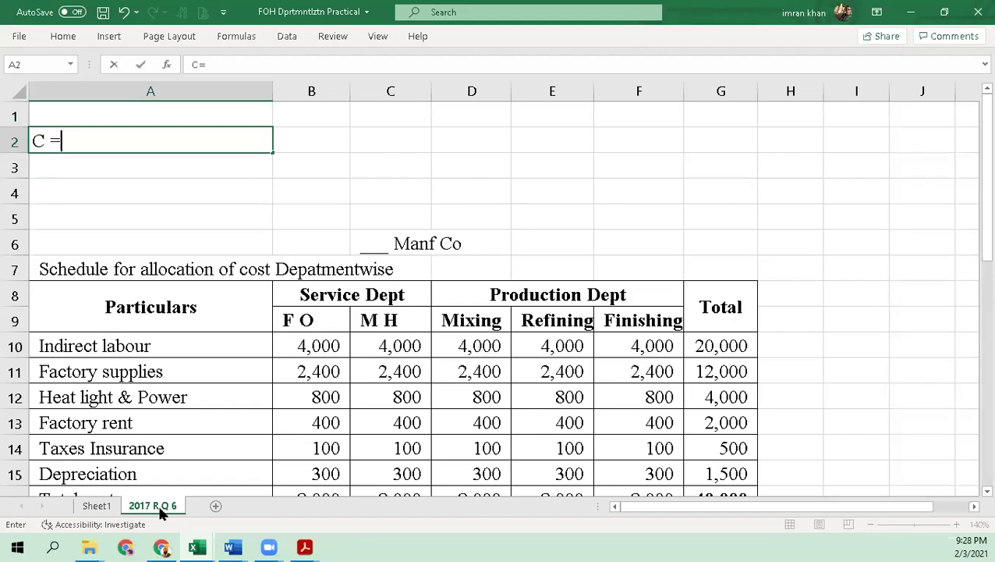
pyautogui.press('Return')
pyautogui.write('D =')
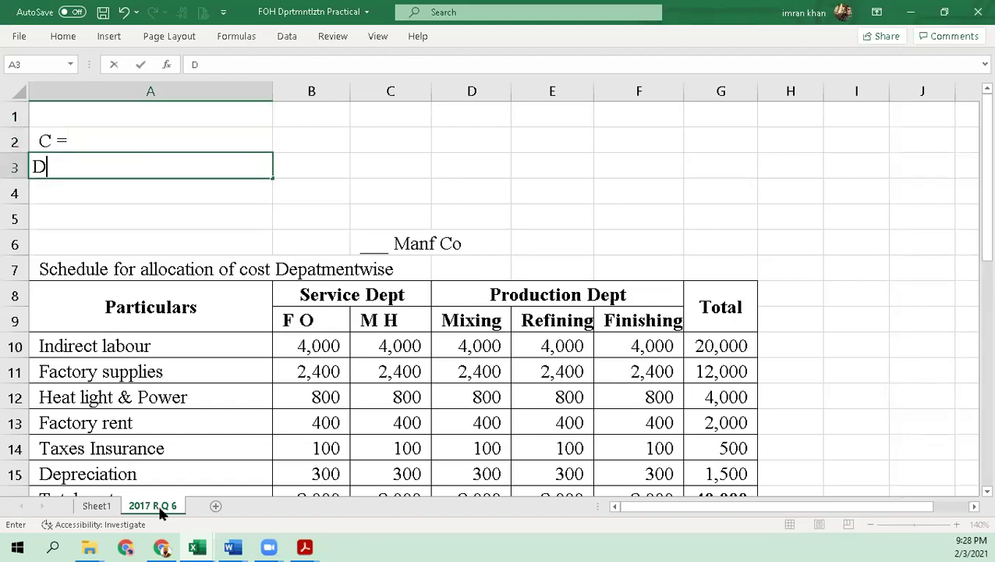
pyautogui.press('Return')
# Right-align the "C =" and "D =" labels in cells A2:A3.
pyautogui.press('Up')
pyautogui.press('Up')
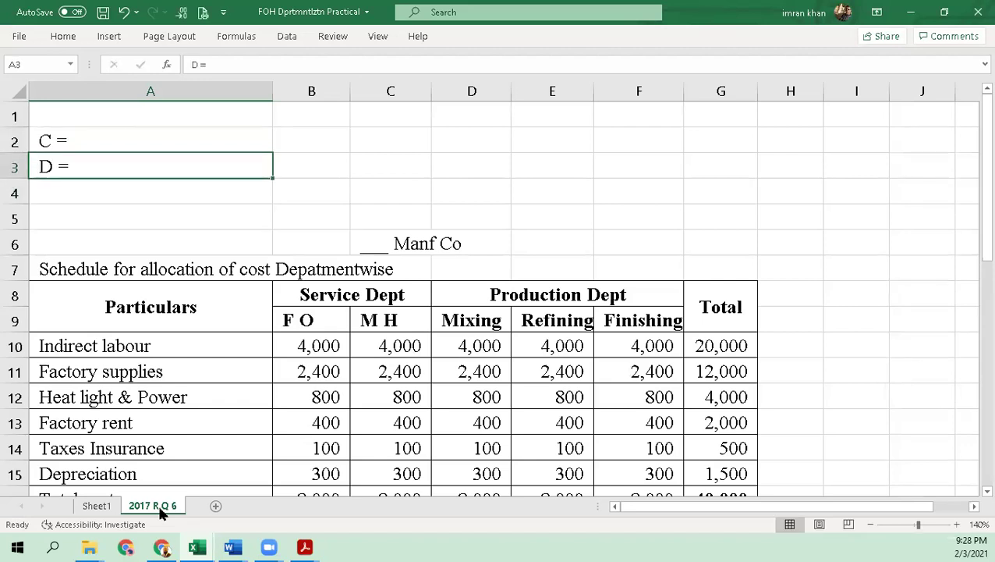
pyautogui.press('Right')
pyautogui.press('Left')
pyautogui.hotkey('shift', 'Down')
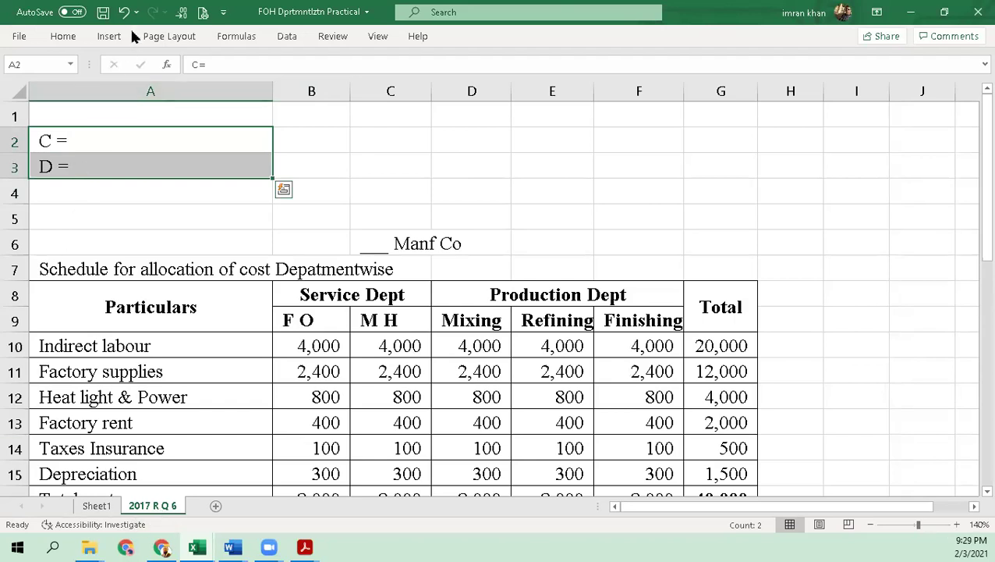
pyautogui.click(63, 37)
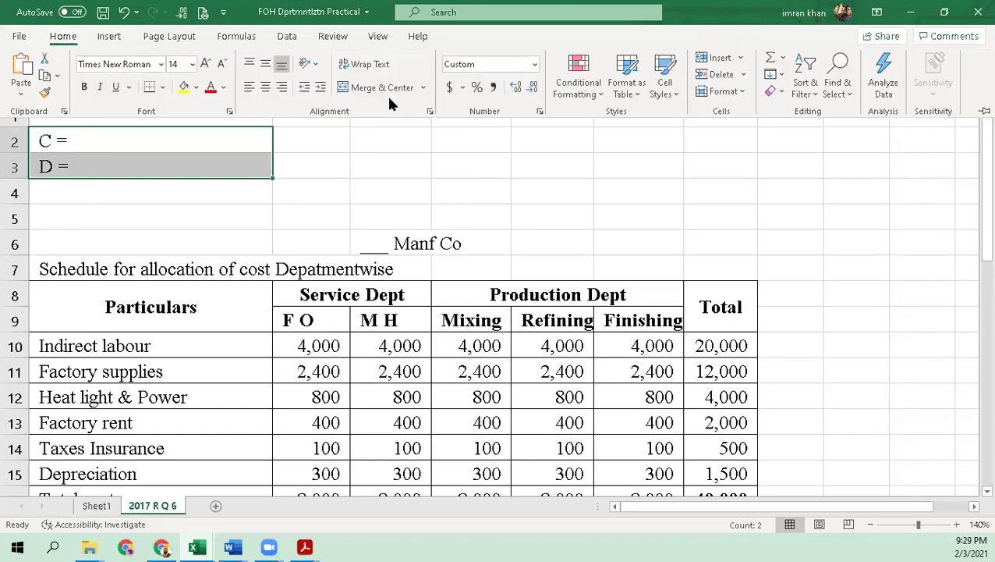
pyautogui.click(282, 86)
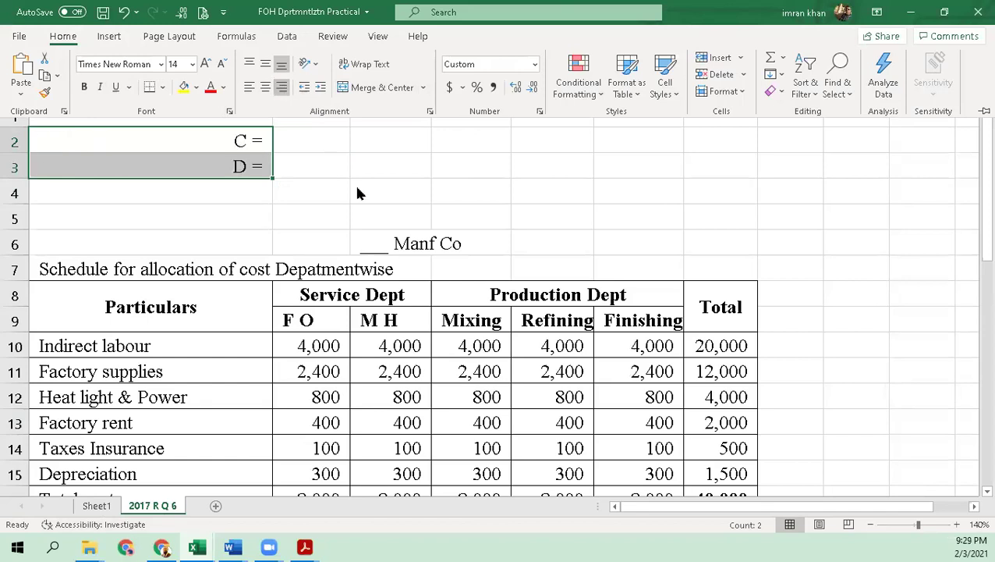
# Check department C's cost in the question PDF and enter "400 + 10% of D" in cell B2 of the workbook.
pyautogui.click(324, 136)
pyautogui.click(323, 138)
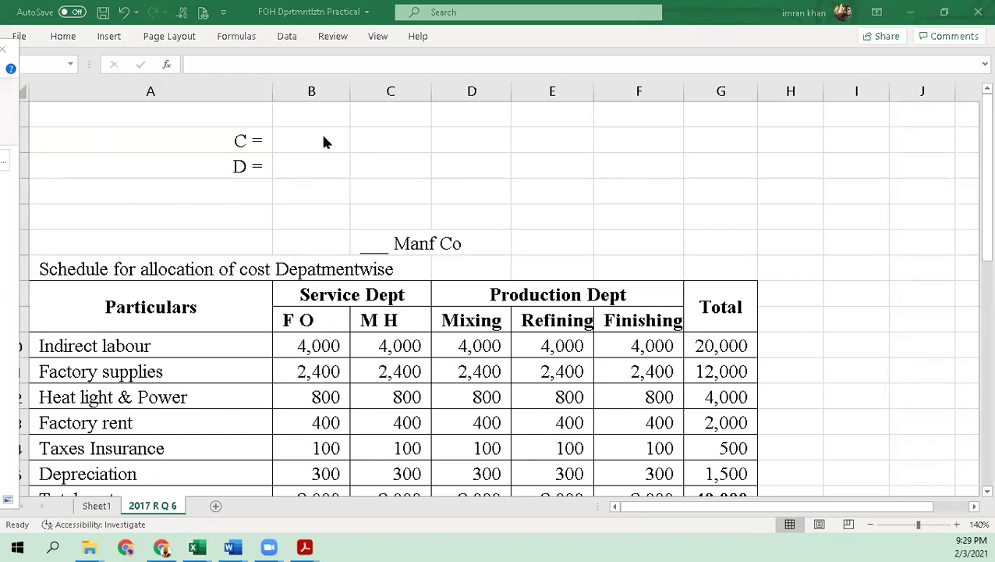
pyautogui.hotkey('alt', 'Tab')
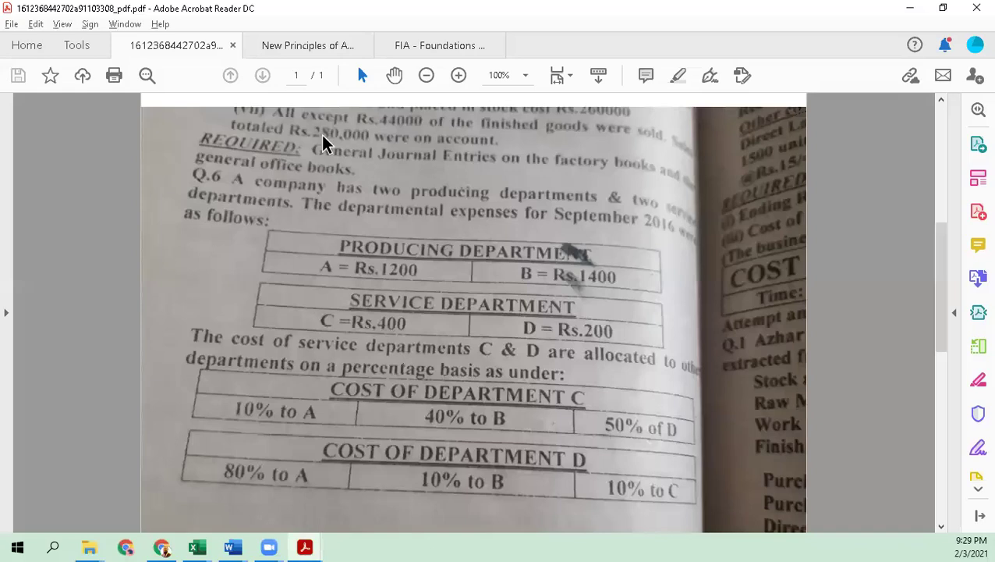
pyautogui.hotkey('alt', 'Tab')
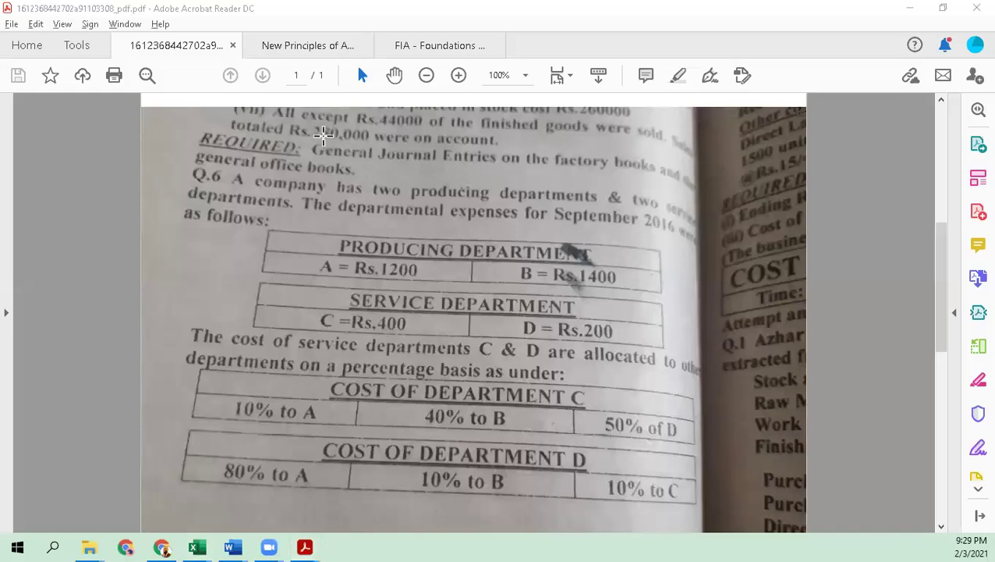
pyautogui.click(323, 136)
pyautogui.write('400  ')
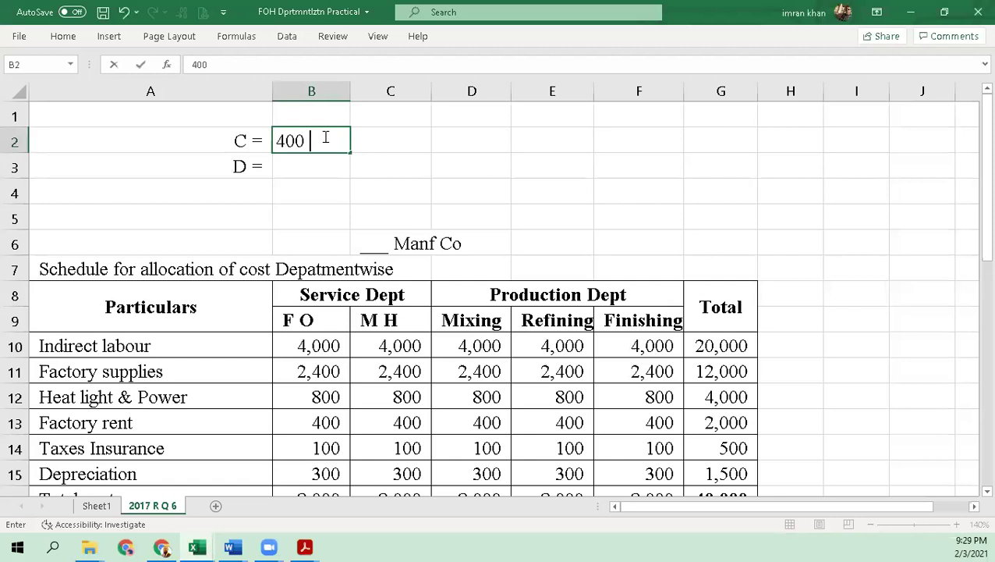
pyautogui.write('+ 10% ')
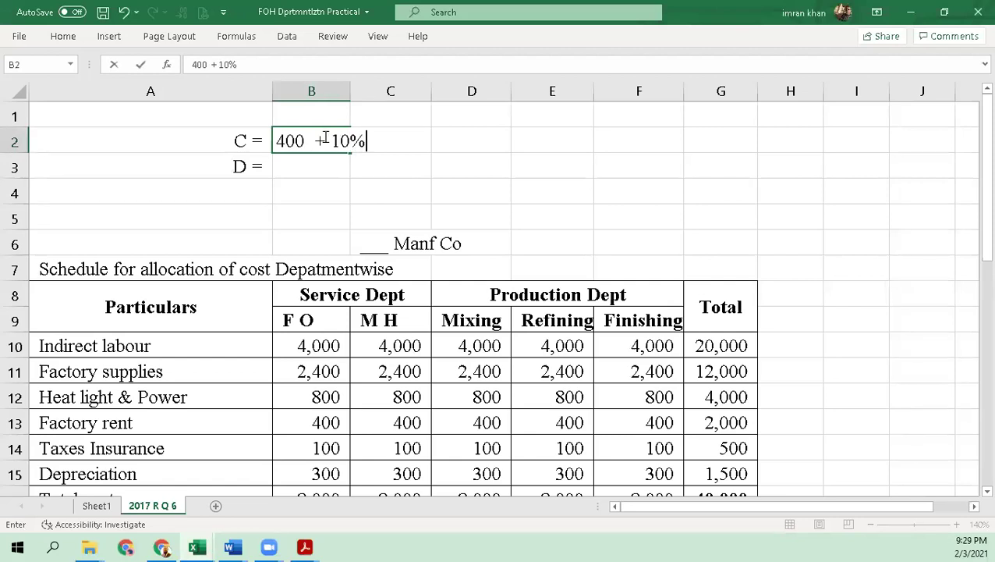
pyautogui.write('of D')
pyautogui.press('Return')
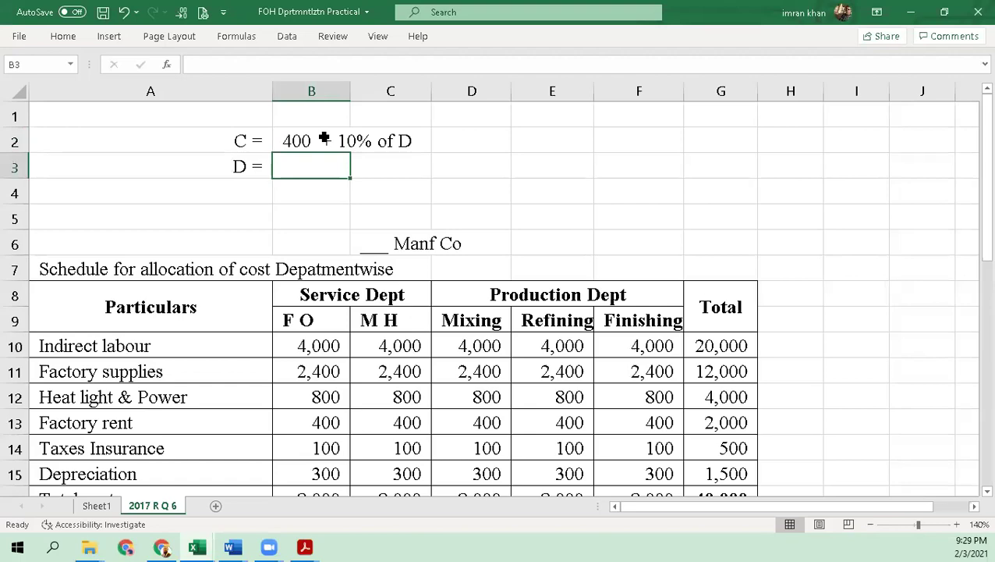
# Check department D's cost in the question PDF and enter "200 + 50% of C" in cell B3 of the workbook.
pyautogui.hotkey('alt', 'Tab')
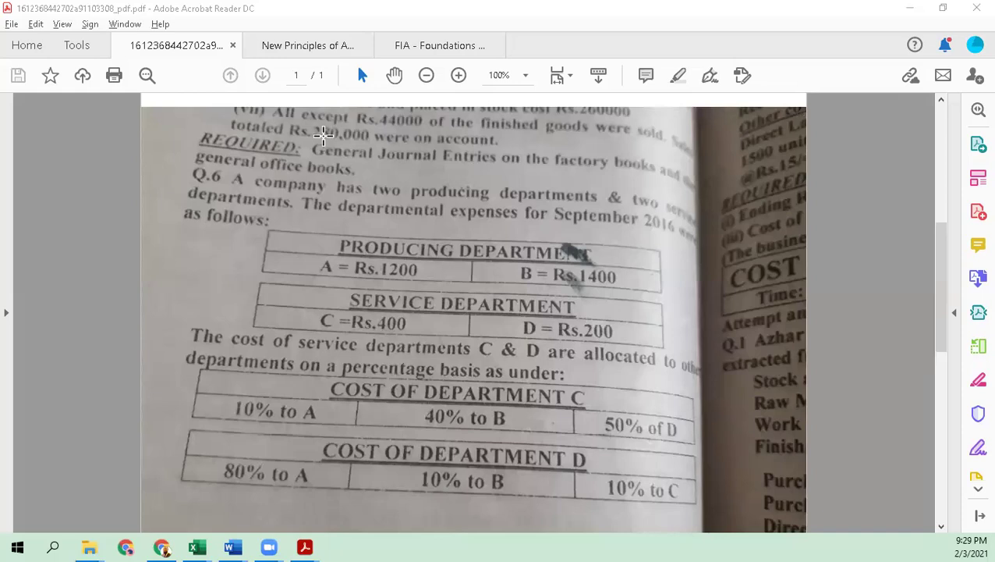
pyautogui.hotkey('alt', 'Tab')
pyautogui.write('200  ')
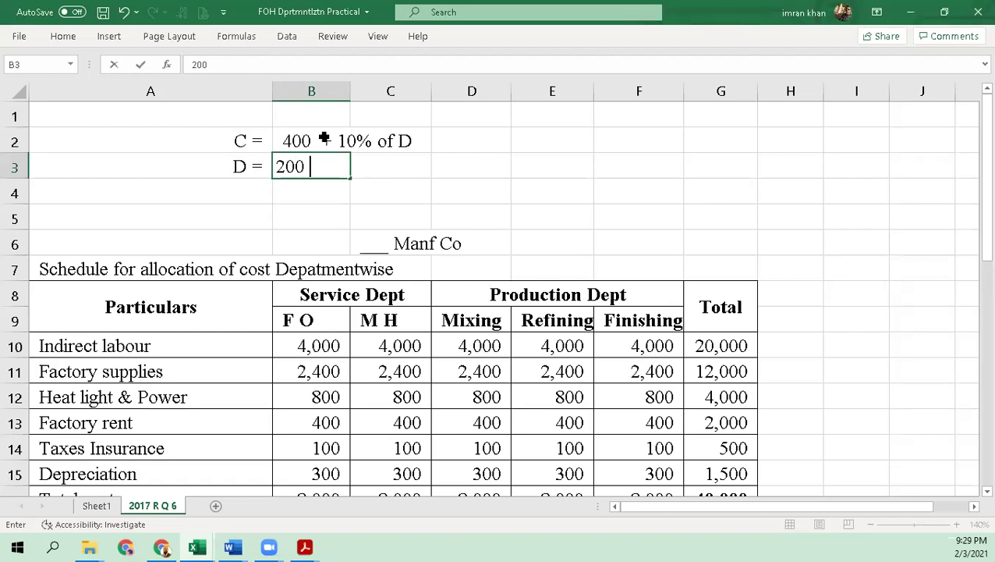
pyautogui.write('+ 50')
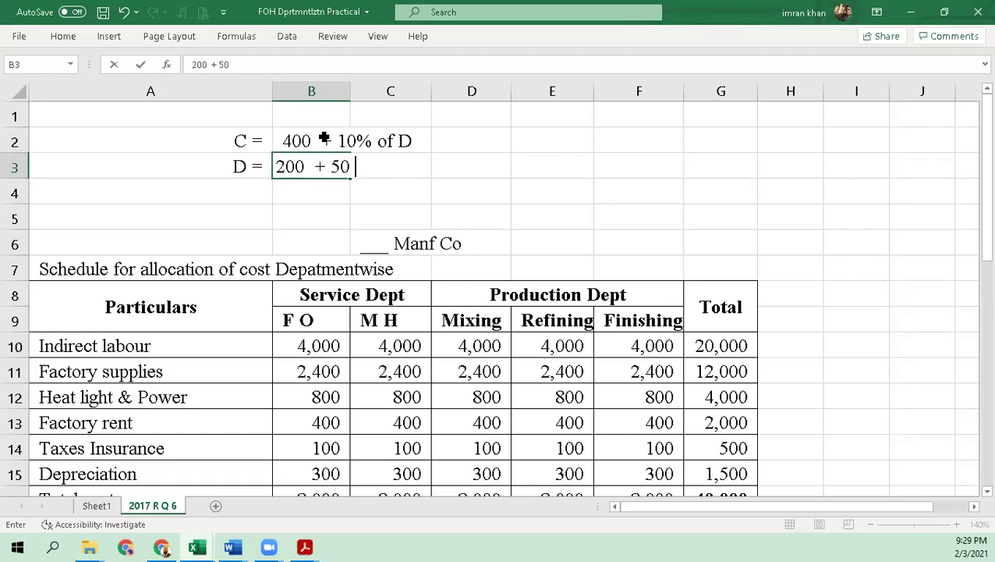
pyautogui.write('% of C')
pyautogui.press('Return')
pyautogui.press('Up')
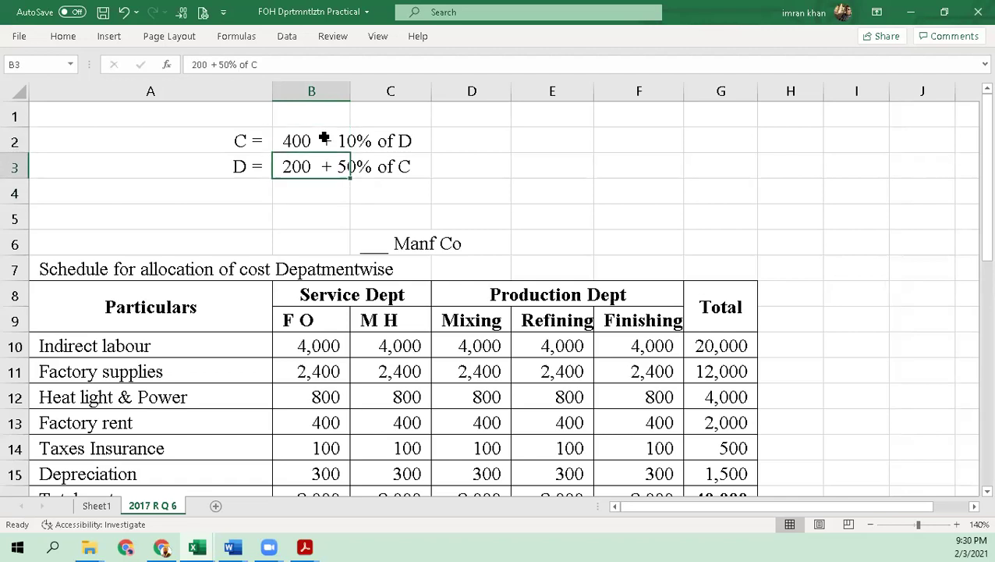
# Insert two more blank rows at row 4, between the equations and the Manf Co heading.
pyautogui.press('Left')
pyautogui.press('Down')
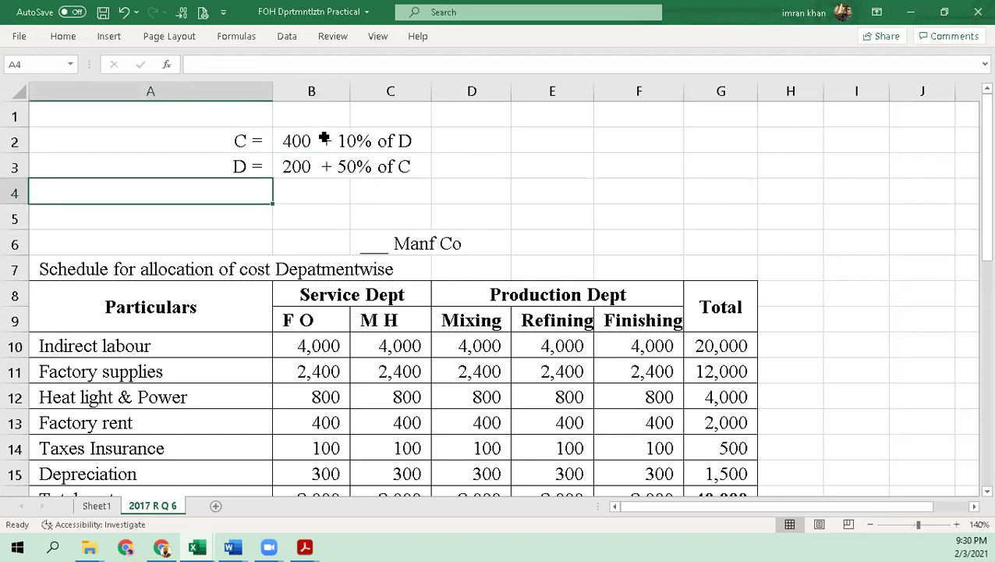
pyautogui.press('alt')
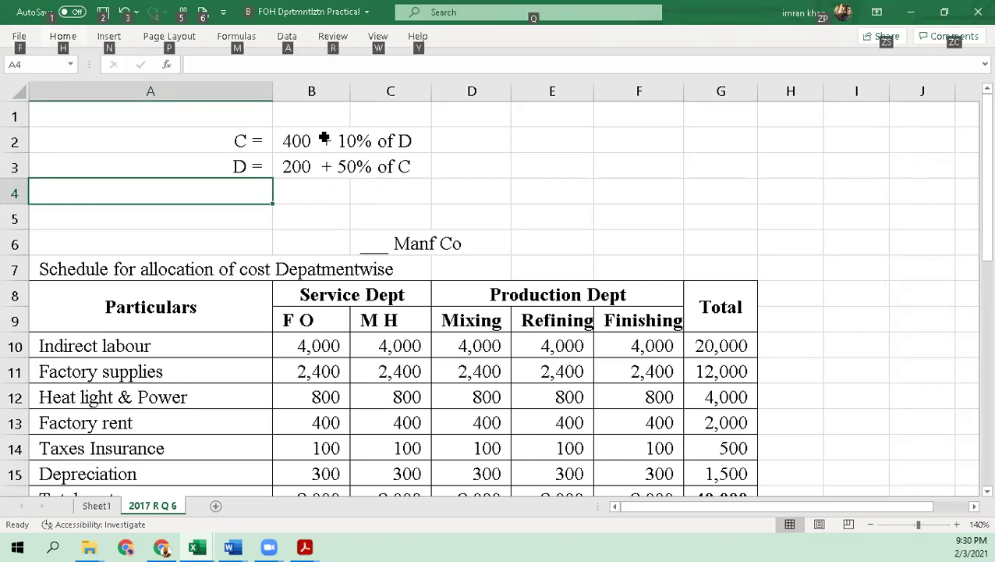
pyautogui.press('Escape')
pyautogui.press('alt')
pyautogui.press('h')
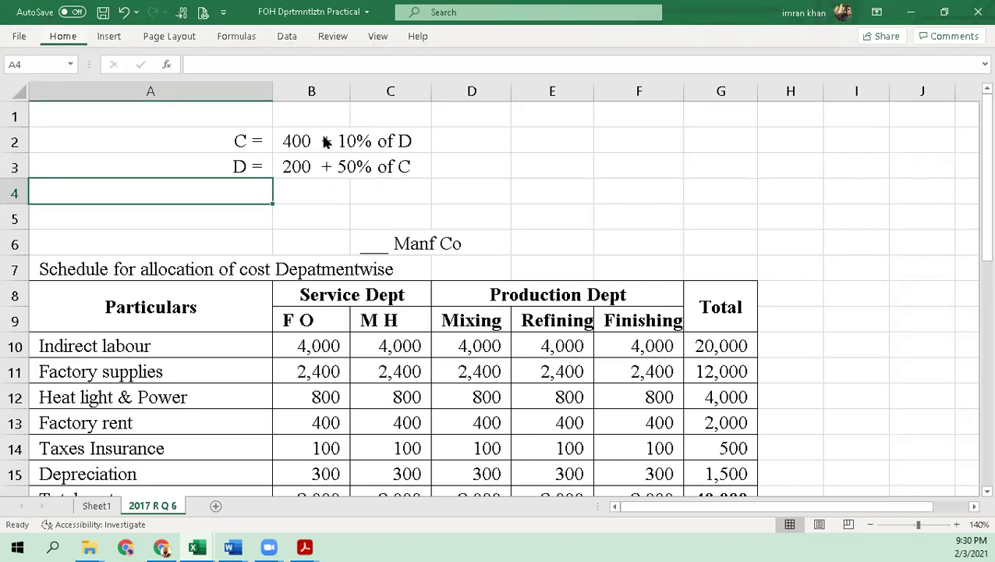
pyautogui.press('Escape')
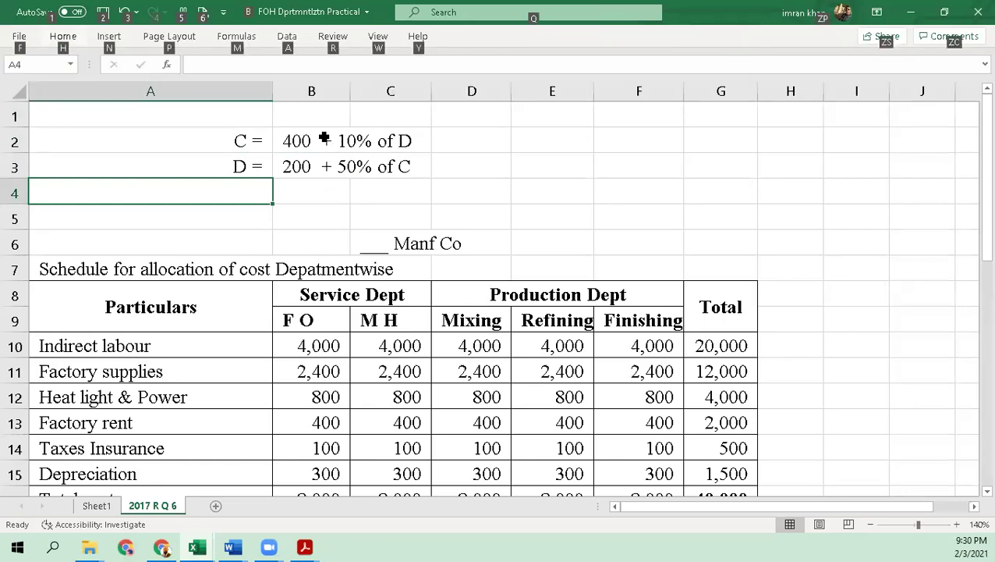
pyautogui.press('Escape')
pyautogui.press('Down')
pyautogui.press('Up')
pyautogui.press('alt')
pyautogui.press('Escape')
pyautogui.hotkey('alt', 'h')
pyautogui.press('i')
pyautogui.press('r')
pyautogui.hotkey('alt', 'i')
pyautogui.press('r')
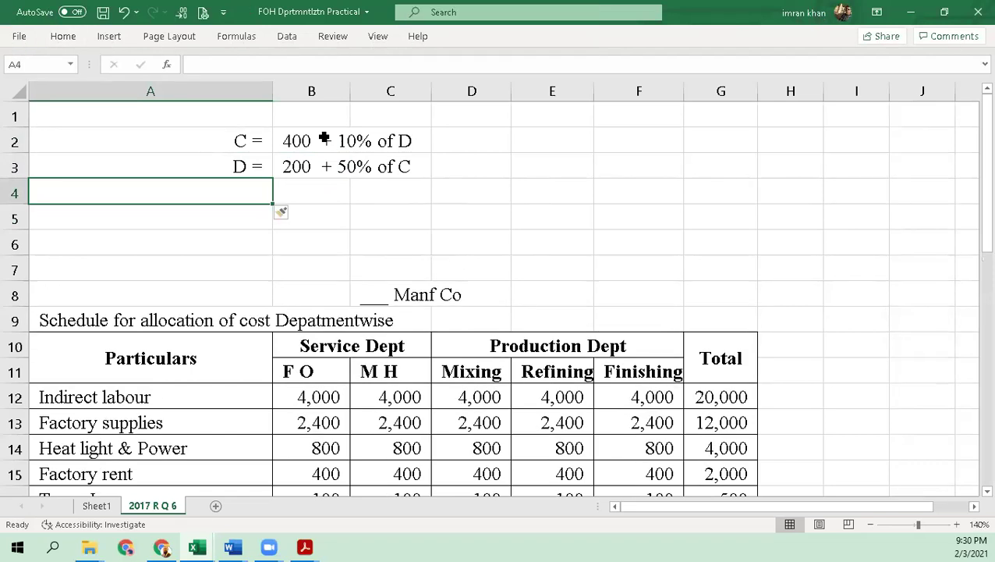
# Copy the "C =" label from A2 into A4 and select cell B4 beside it.
pyautogui.press('Up')
pyautogui.press('Up')
pyautogui.hotkey('ctrl', 'c')
pyautogui.press('Down')
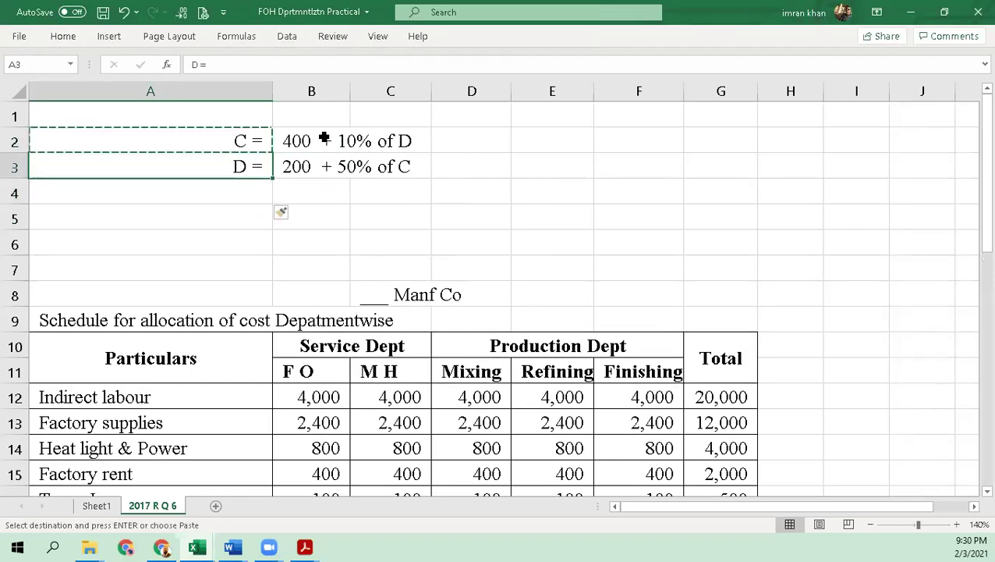
pyautogui.press('Down')
pyautogui.press('Return')
pyautogui.press('Right')
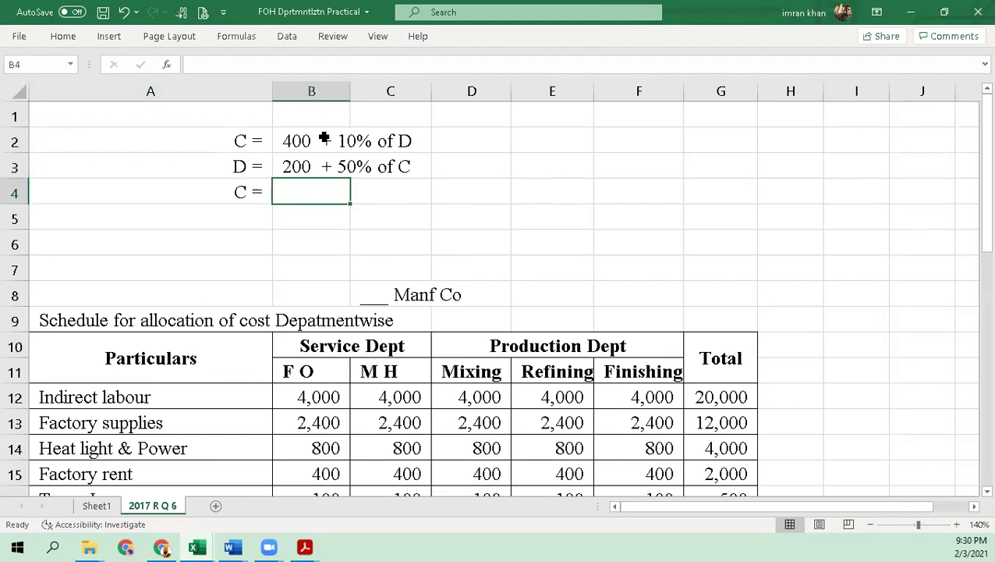
# Enter the substituted equation "400 + 0.1 ( 200 + 0.5 C" in cell B4.
pyautogui.write('400 + ')
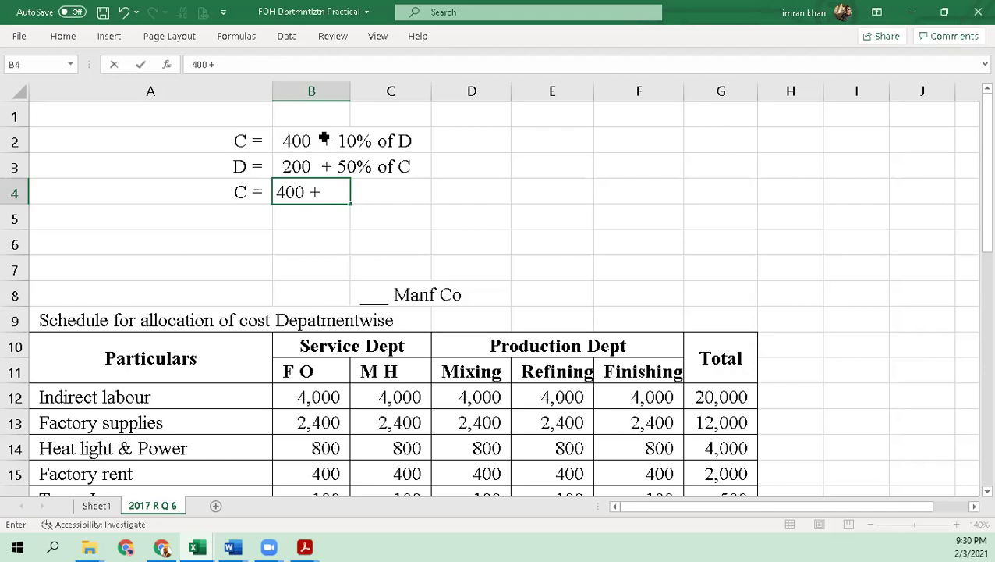
pyautogui.write('0.1 (0')
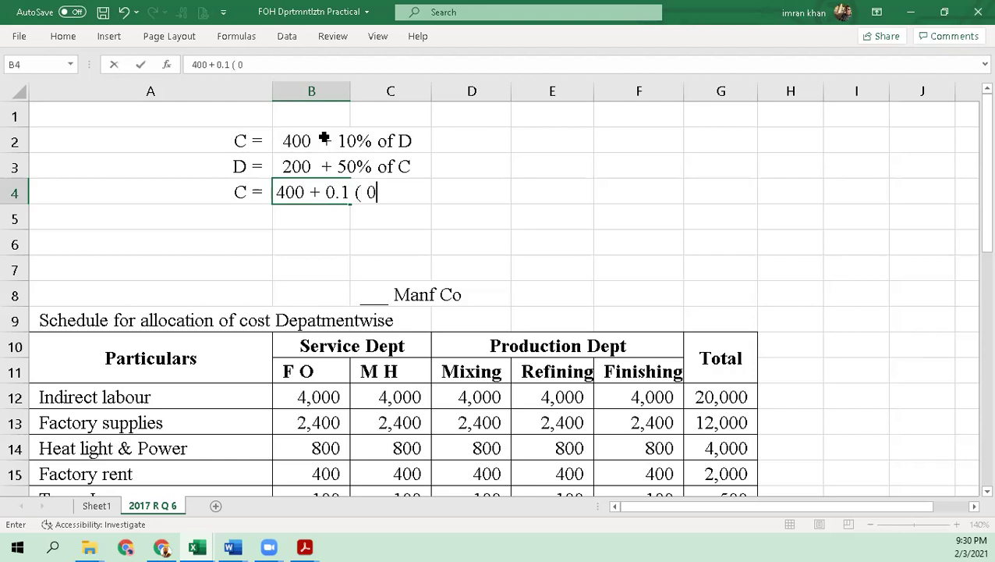
pyautogui.press('BackSpace')
pyautogui.write('200   +')
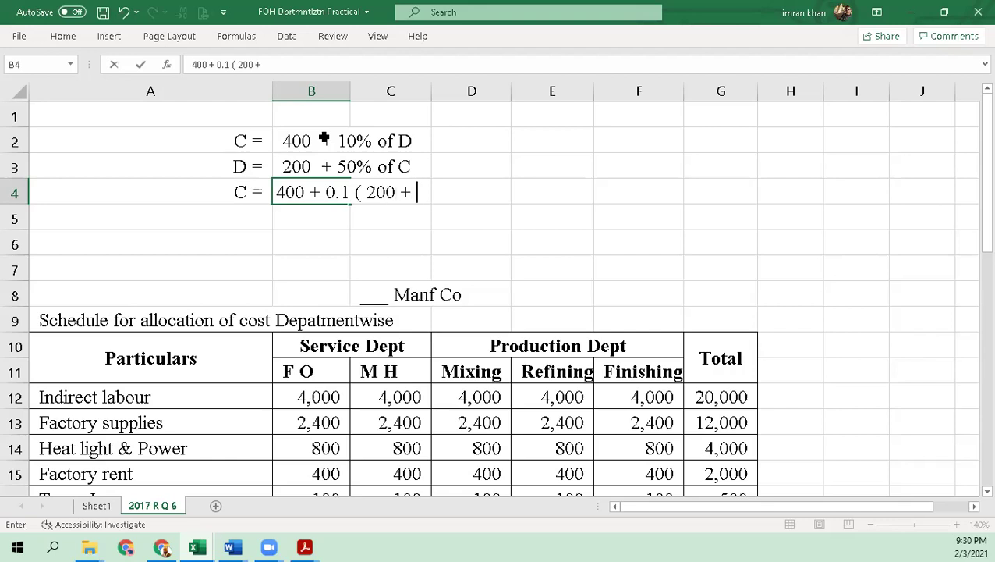
pyautogui.write('0.5 C')
pyautogui.press('Return')
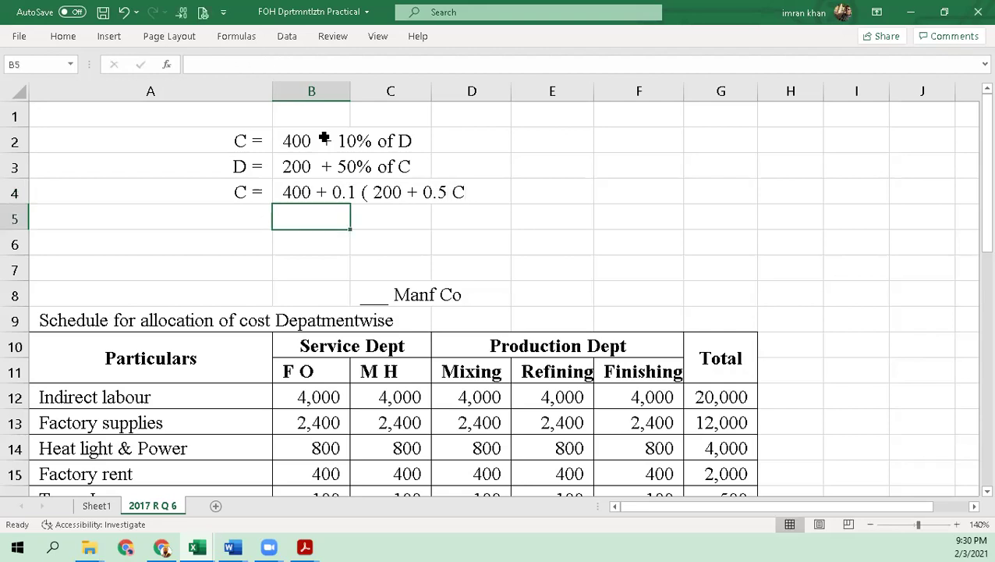
# Compare the equations for C and D with the service department costs and allocation percentages in the question PDF.
pyautogui.press('Up')
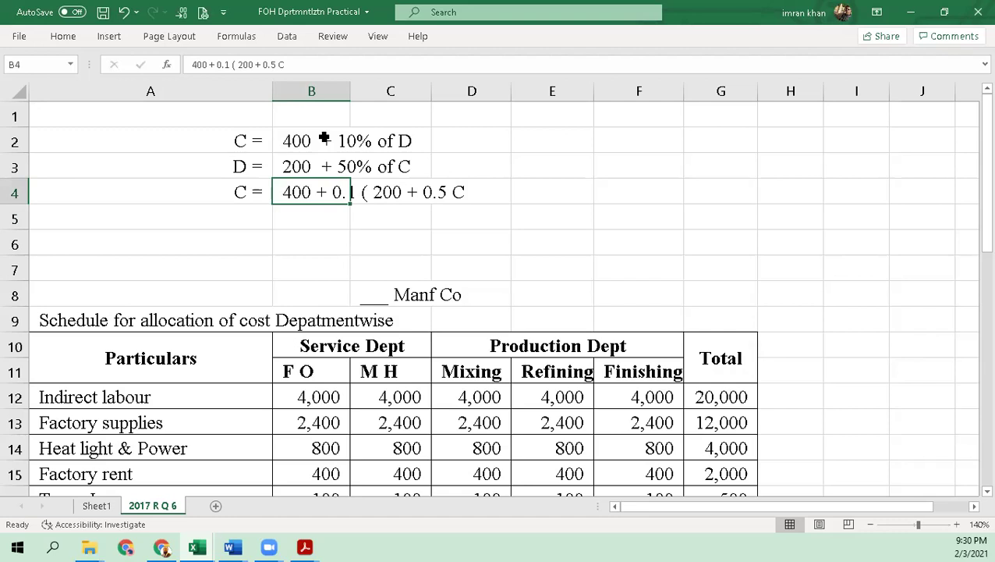
pyautogui.press('Up')
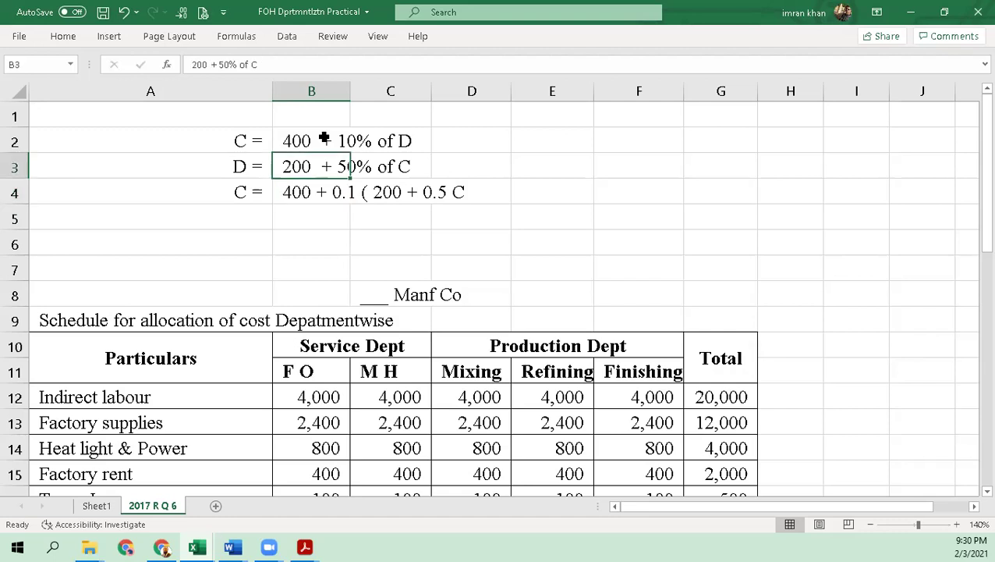
pyautogui.press('Left')
pyautogui.click(325, 141)
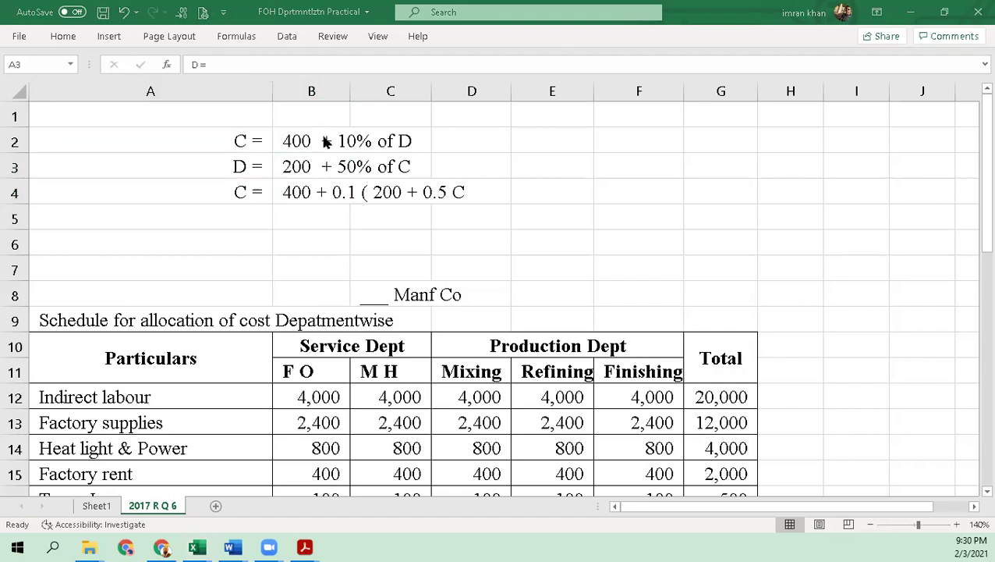
pyautogui.hotkey('alt', 'Tab')
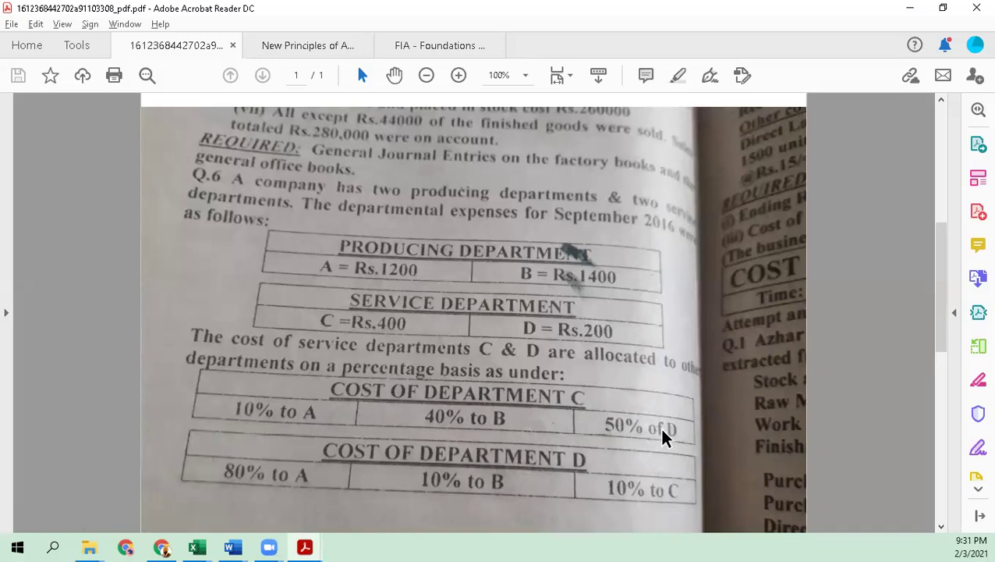
pyautogui.hotkey('alt', 'Tab')
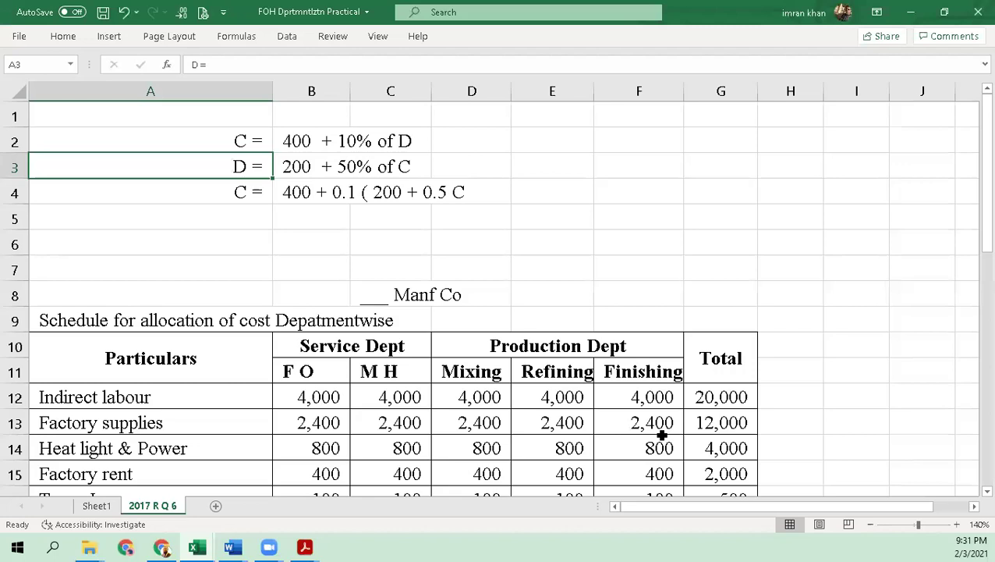
# Add the closing bracket to the equation in B4 so it reads "400 + 0.1 ( 200 + 0.5 C )".
pyautogui.press('Down')
pyautogui.press('Right')
pyautogui.press('Right')
pyautogui.press('Right')
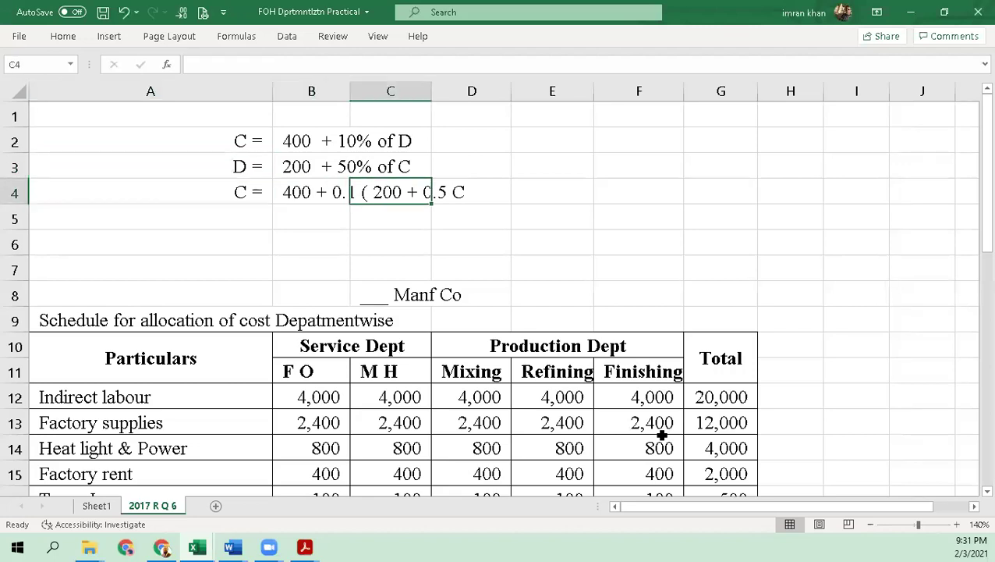
pyautogui.press('Left')
pyautogui.press('Left')
pyautogui.press('F2')
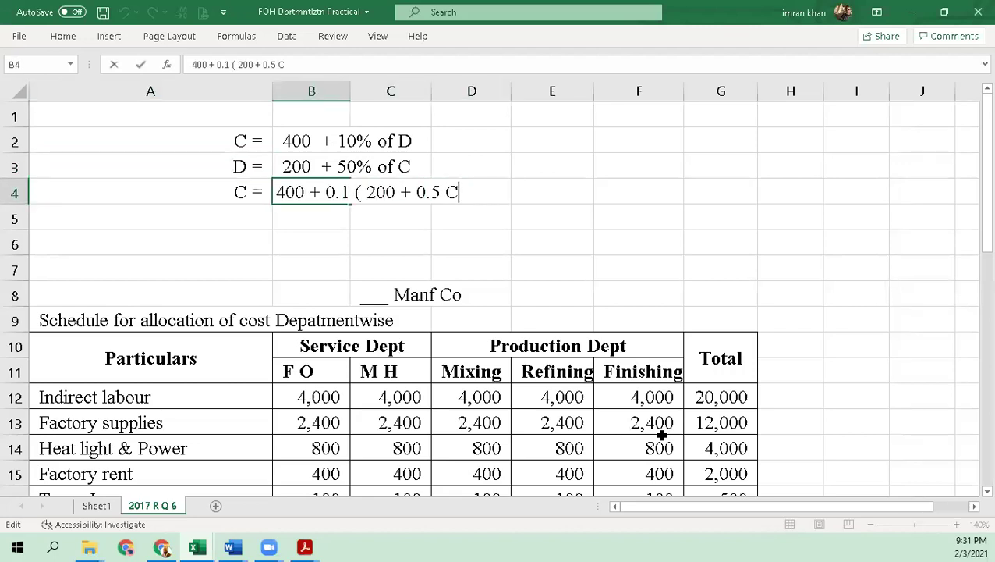
pyautogui.write(')')
pyautogui.press('Return')
pyautogui.press('Up')
pyautogui.press('Right')
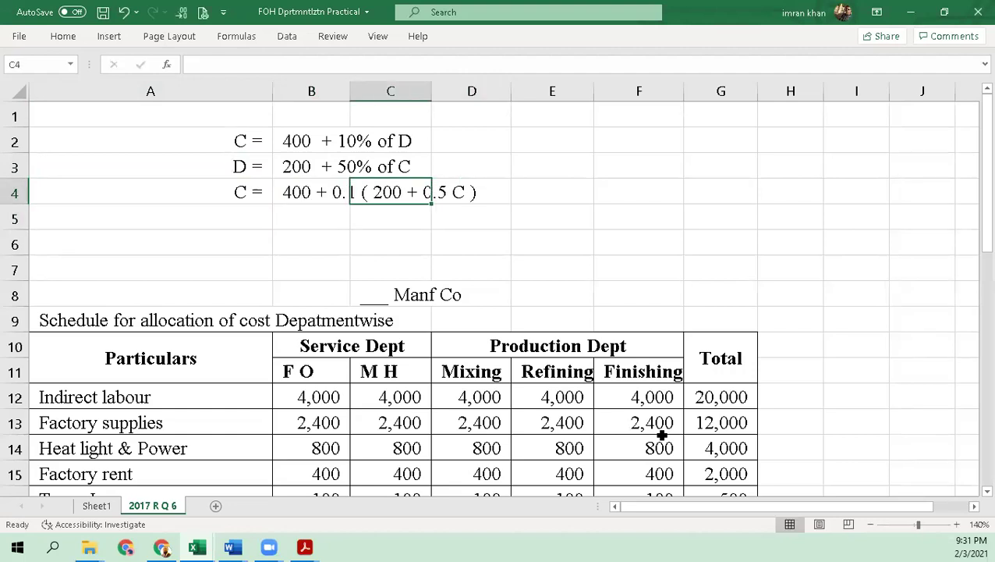
# Copy the "C =" label from A4 into A5.
pyautogui.press('Left')
pyautogui.press('Left')
pyautogui.press('Down')
pyautogui.press('Up')
pyautogui.hotkey('ctrl', 'c')
pyautogui.press('Down')
pyautogui.press('Return')
# Enter the expanded equation "400 + 20 + 0.05C" in cell B5.
pyautogui.press('Right')
pyautogui.write('400 +')
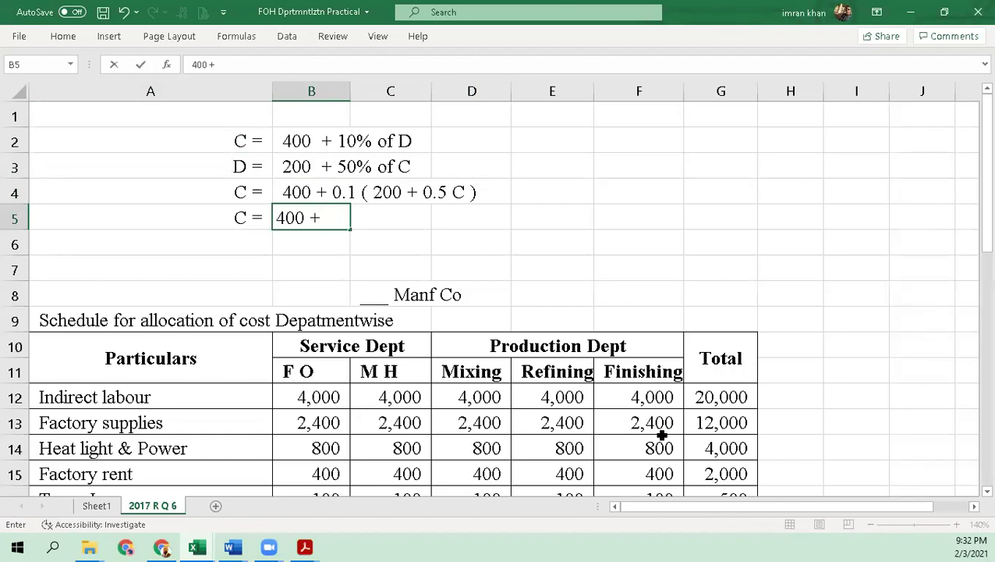
pyautogui.write('20 +')
pyautogui.write('0.0')
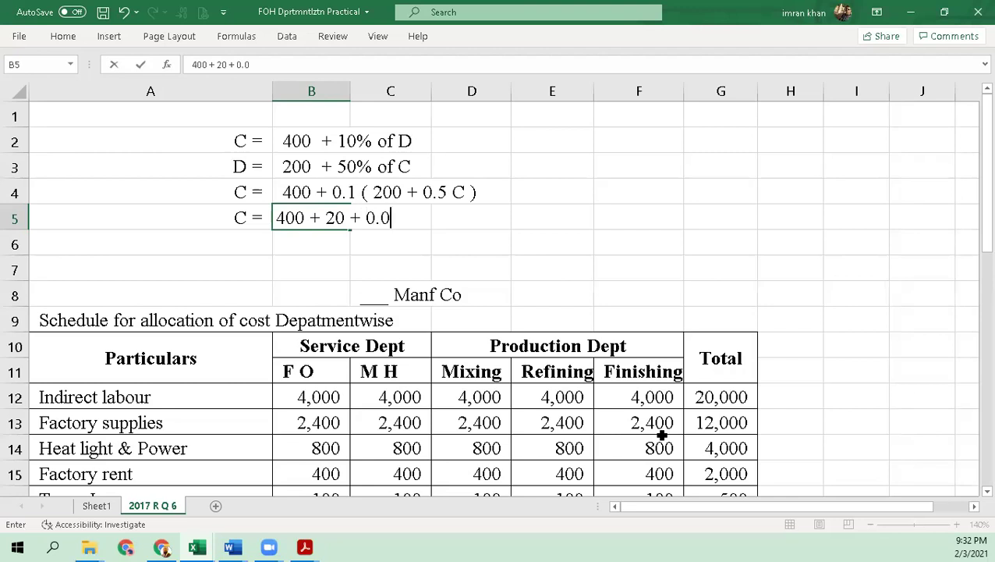
pyautogui.write('5C')
pyautogui.press('Return')
# Insert four more blank rows at row 6, between the equations and the Manf Co heading.
pyautogui.press('Up')
pyautogui.press('Left')
pyautogui.press('Down')
pyautogui.hotkey('alt', 'i')
pyautogui.press('r')
pyautogui.press('F4')
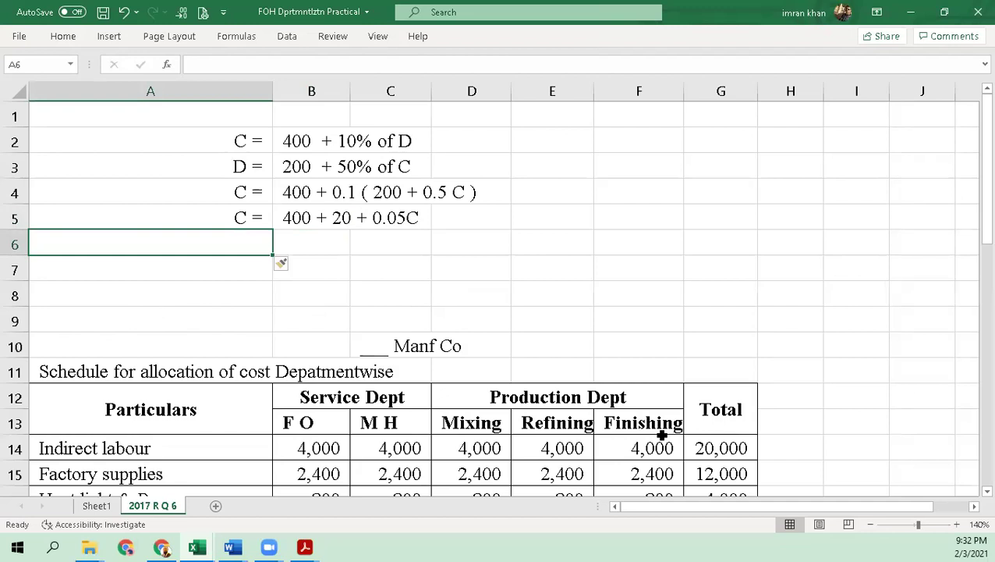
pyautogui.press('F4')
pyautogui.press('F4')
# Copy the "C =" label from A5 into A6 and enter "420 + 0.05C" in B6.
pyautogui.press('Up')
pyautogui.hotkey('ctrl', 'c')
pyautogui.press('Down')
pyautogui.press('Return')
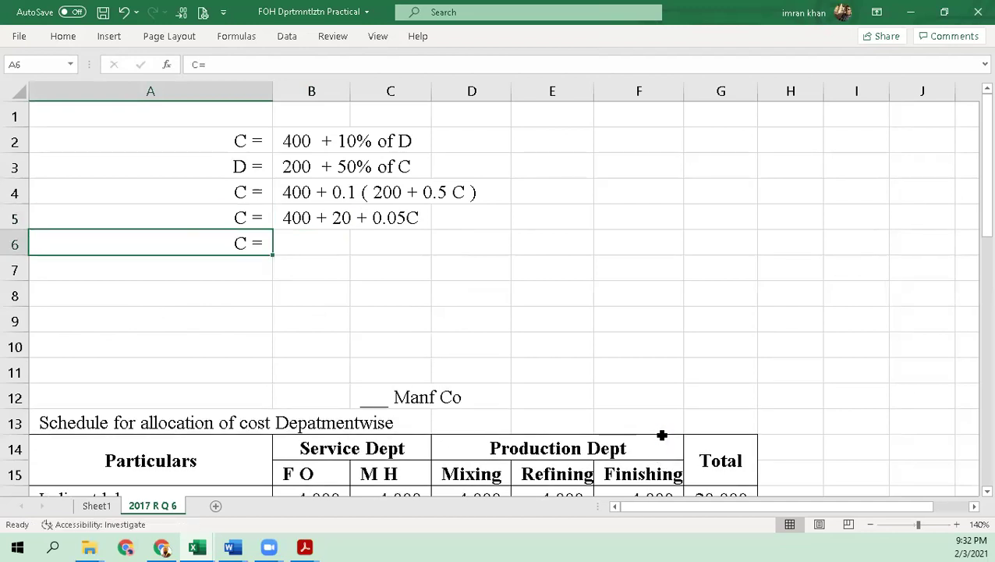
pyautogui.press('Right')
pyautogui.write('4')
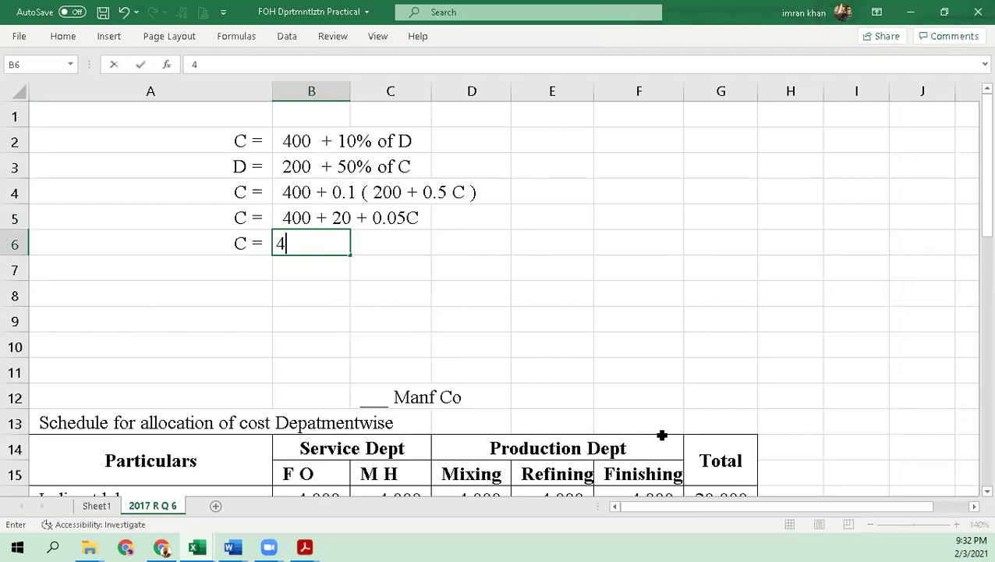
pyautogui.write('20 + 0.0 5C')
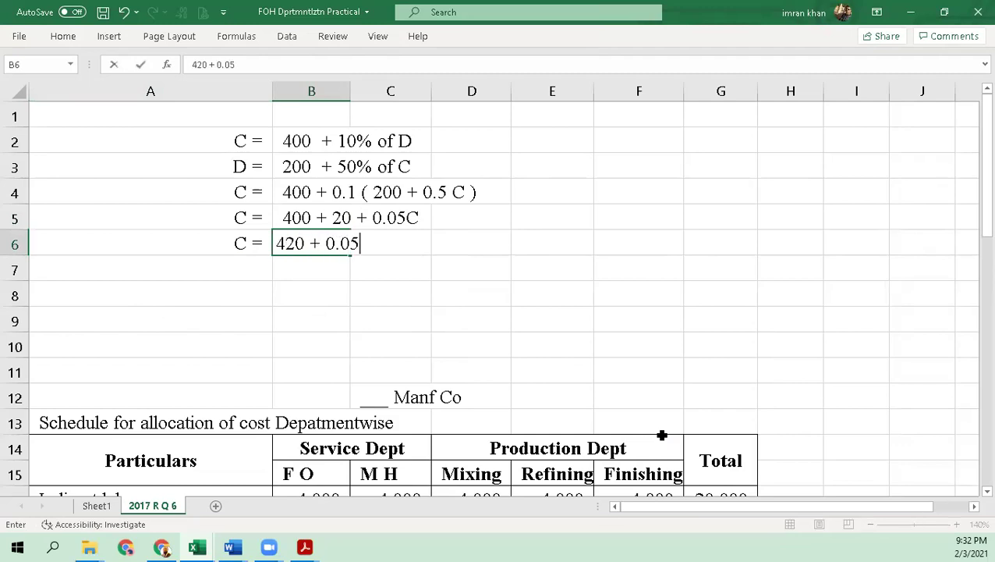
pyautogui.press('Return')
# Enter "C - 0.05C =" in cell A7 to bring the C terms to one side.
pyautogui.press('Up')
pyautogui.press('Right')
pyautogui.press('Left')
pyautogui.press('Down')
pyautogui.press('Left')
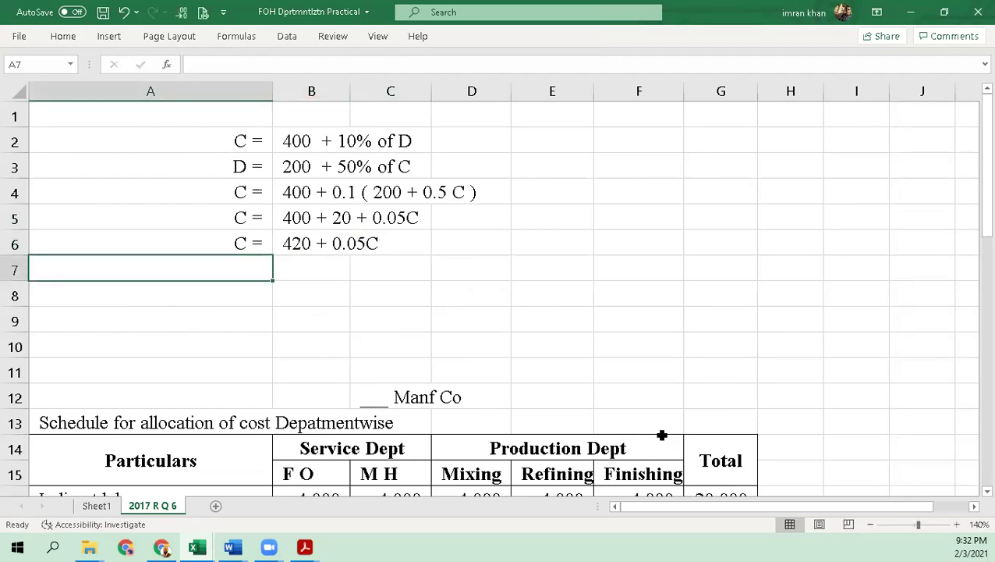
pyautogui.write('C -')
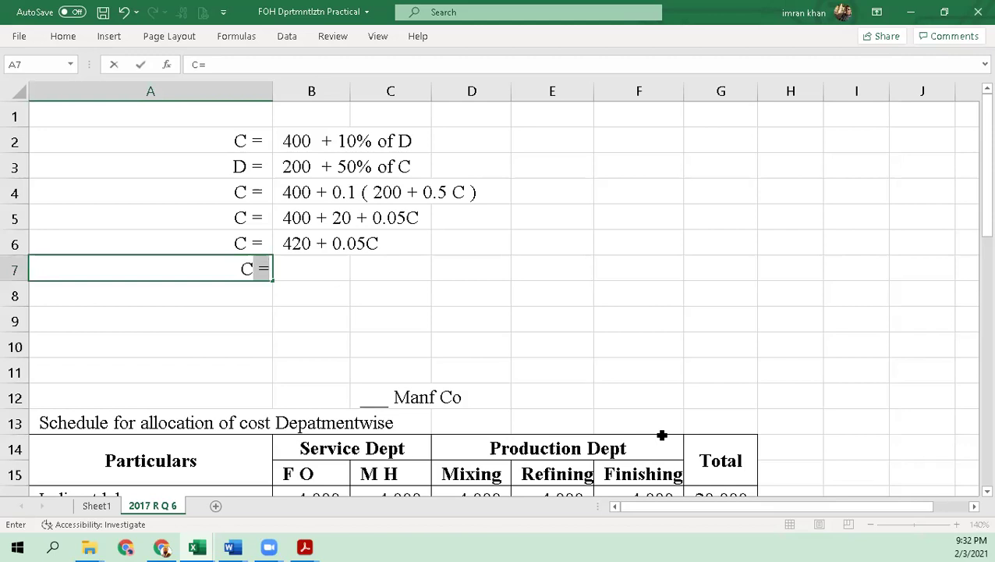
pyautogui.write(' 0.05')
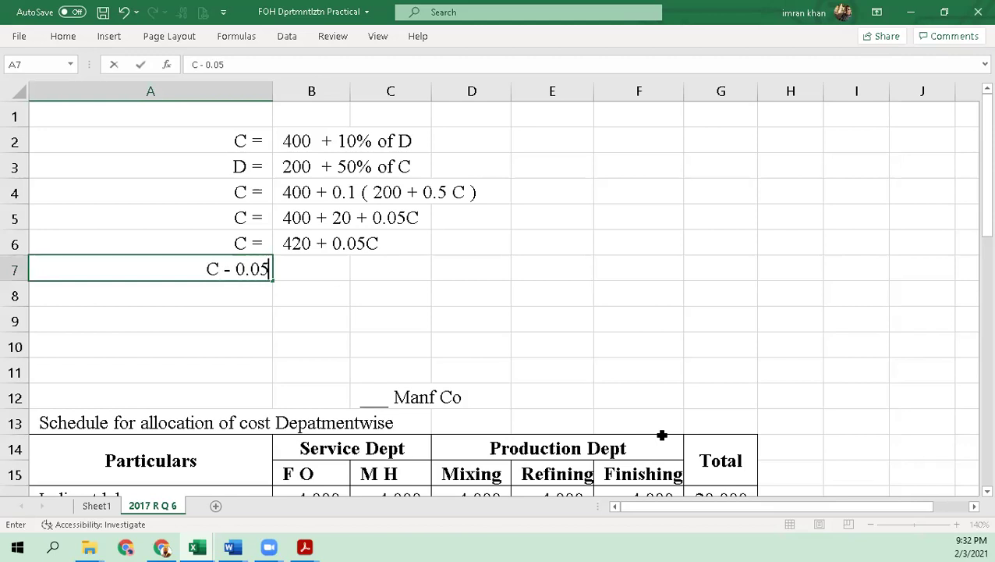
pyautogui.write('C')
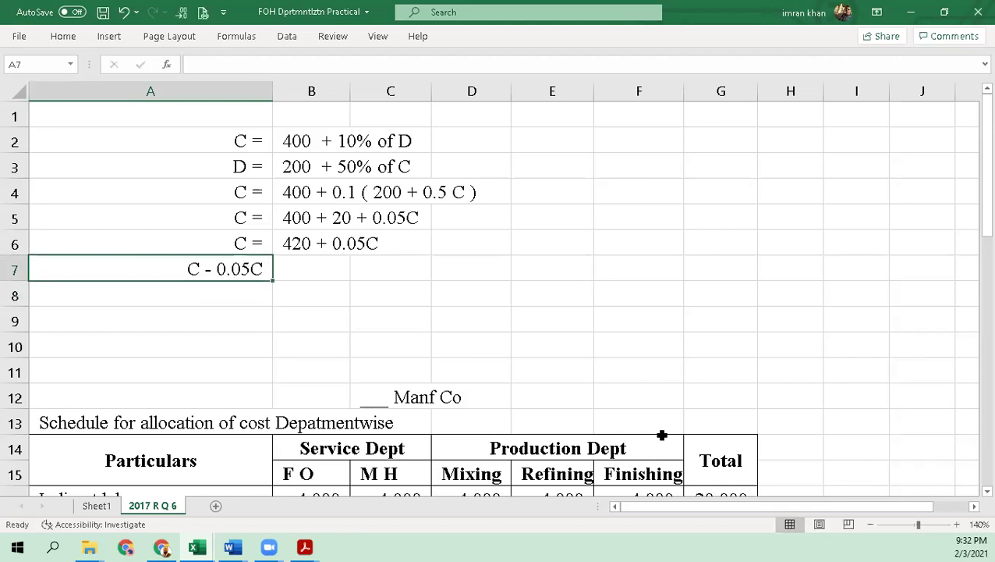
pyautogui.press('Tab')
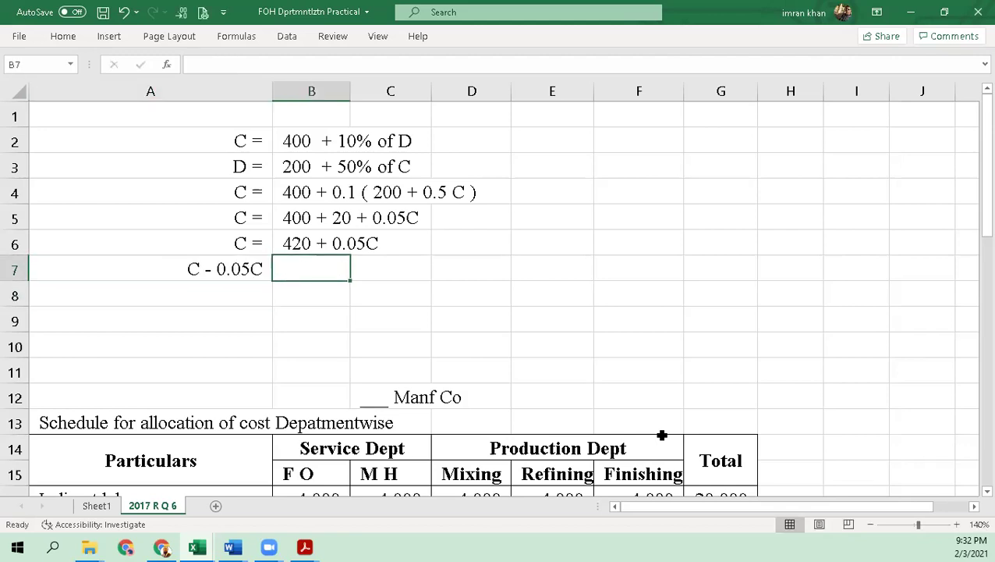
pyautogui.press('Left')
pyautogui.press('F2')
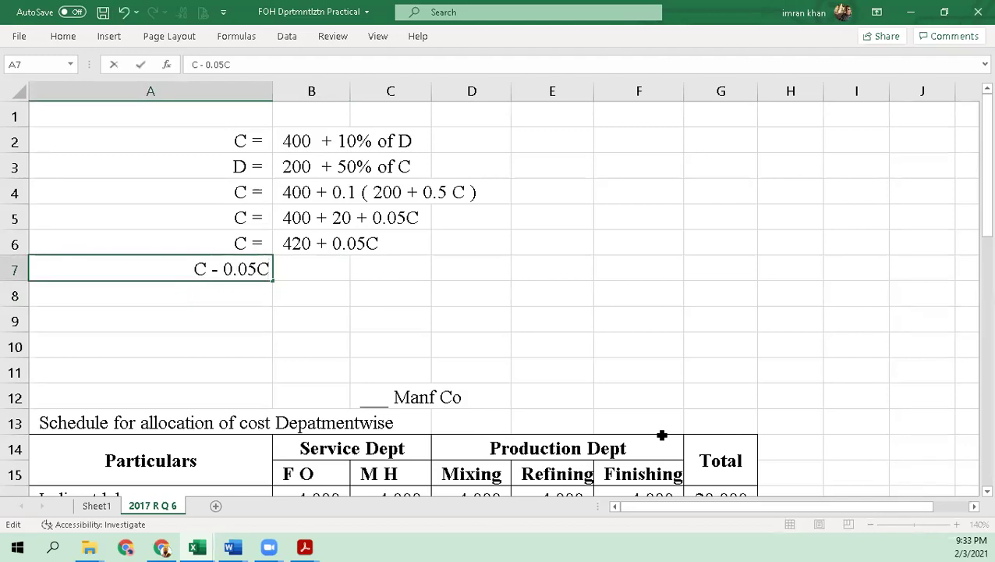
pyautogui.write('=')
pyautogui.press('Return')
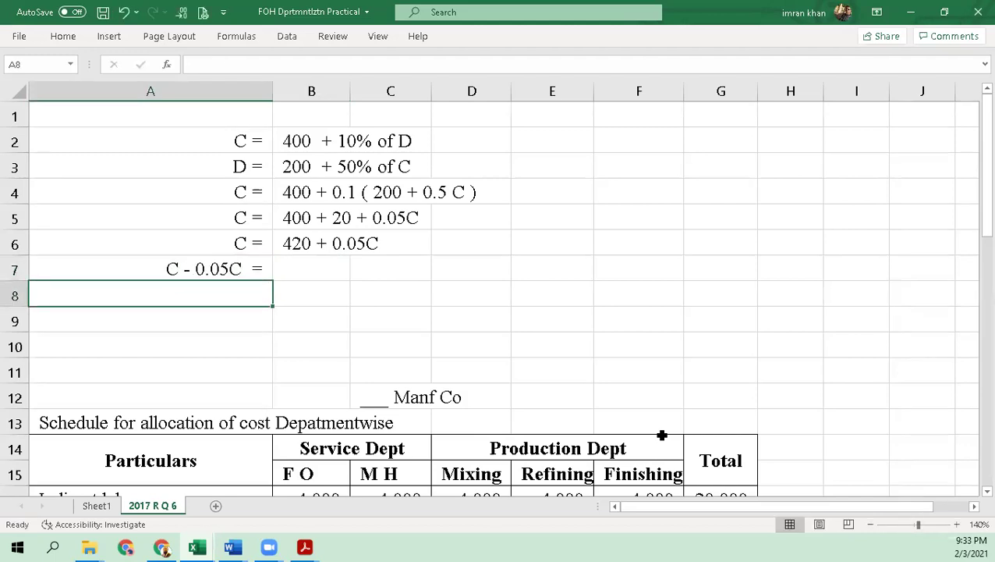
# Enter 420 in cell B7 as the value of C - 0.05C.
pyautogui.press('Up')
pyautogui.press('Right')
pyautogui.write('420')
pyautogui.press('Return')
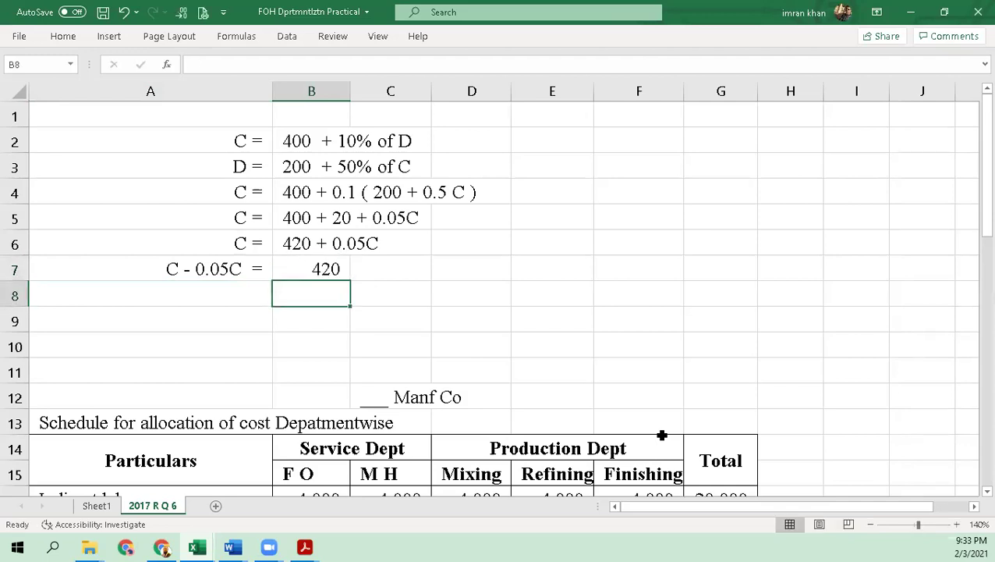
# Enter "0.95C" in cell A8 and 420 in B8.
pyautogui.press('Left')
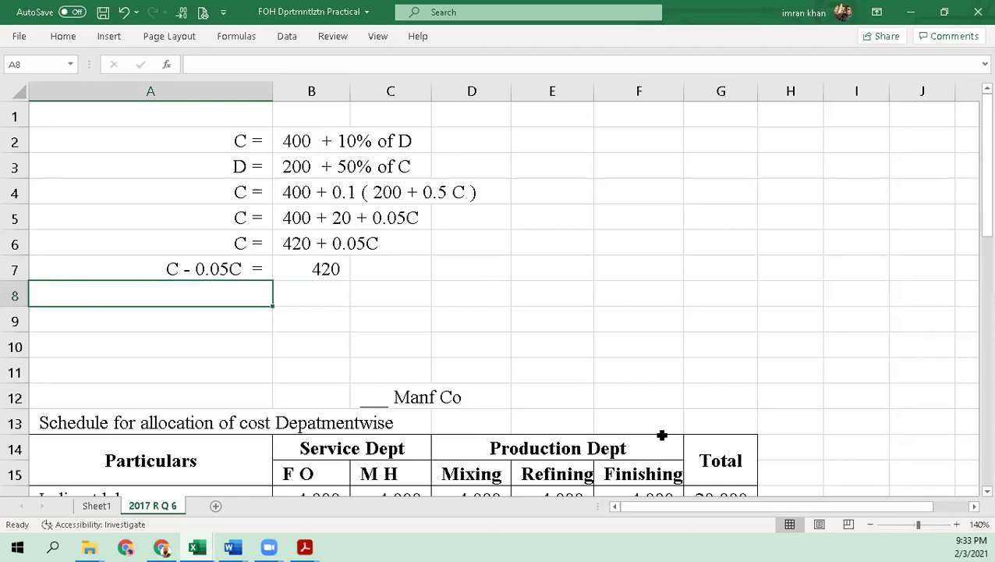
pyautogui.write('0.')
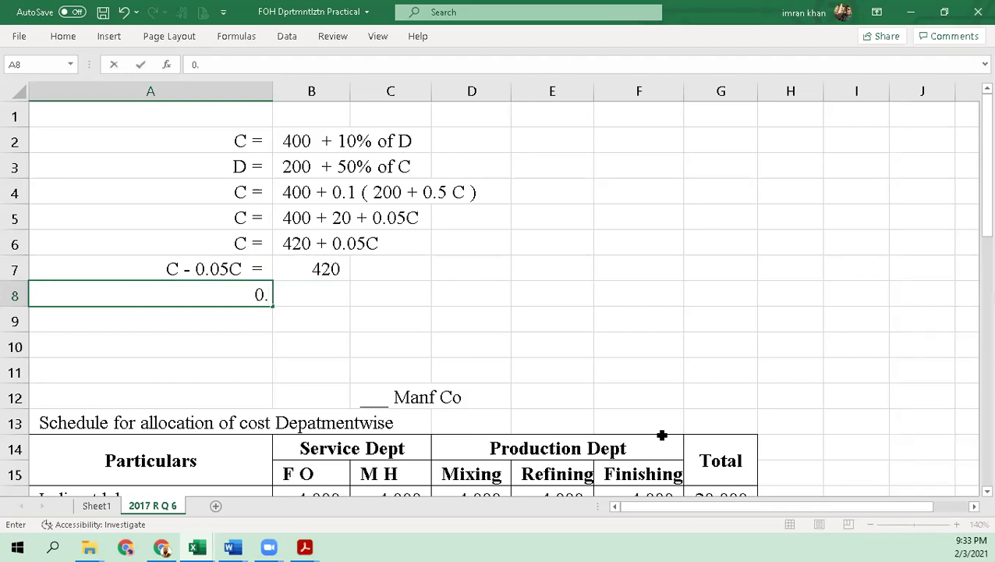
pyautogui.write('95C')
pyautogui.press('Return')
pyautogui.press('Up')
pyautogui.press('Right')
pyautogui.write('420')
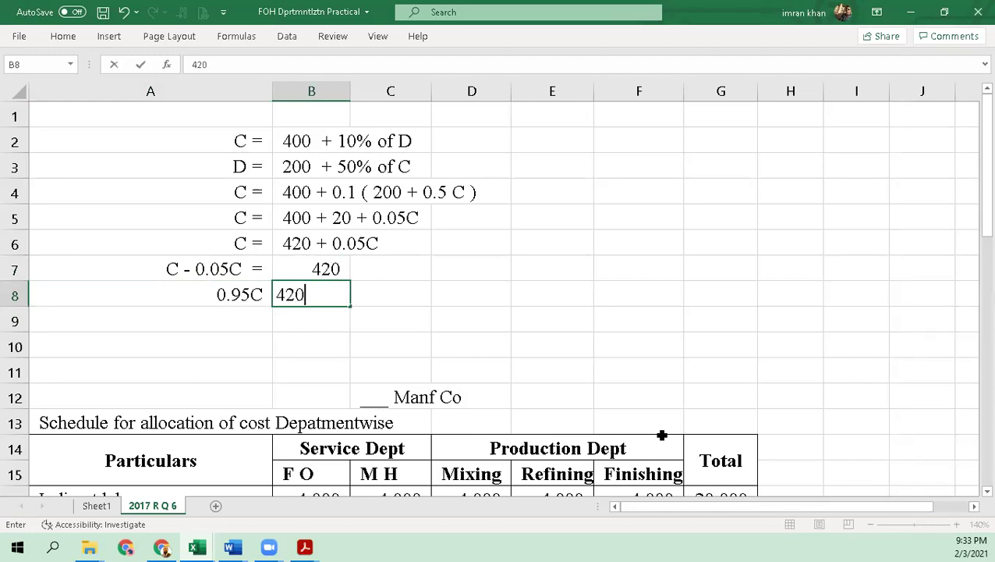
pyautogui.press('Return')
# Enter "C =" in cell A9 and "420 / 0.95" in B9.
pyautogui.press('Left')
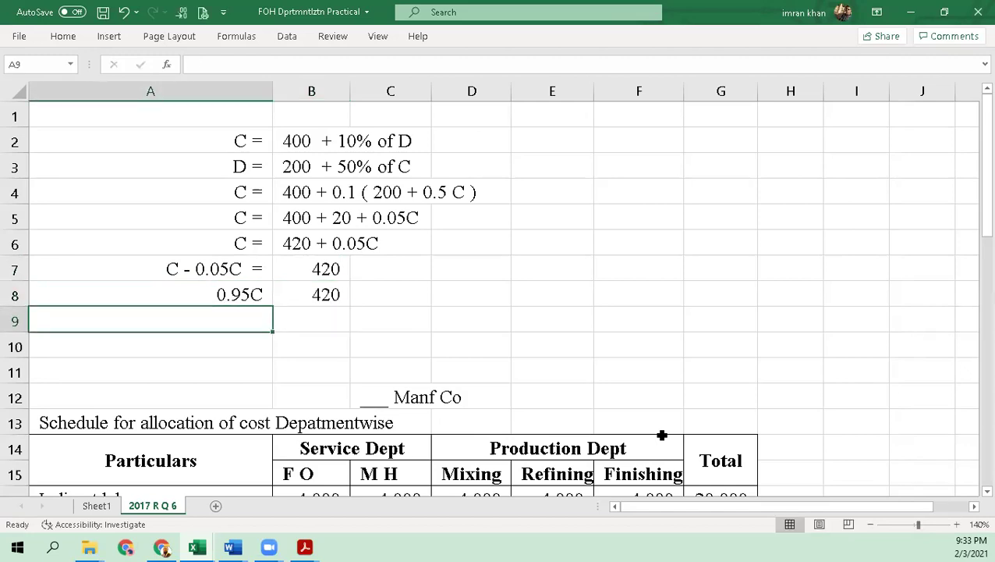
pyautogui.write('C =')
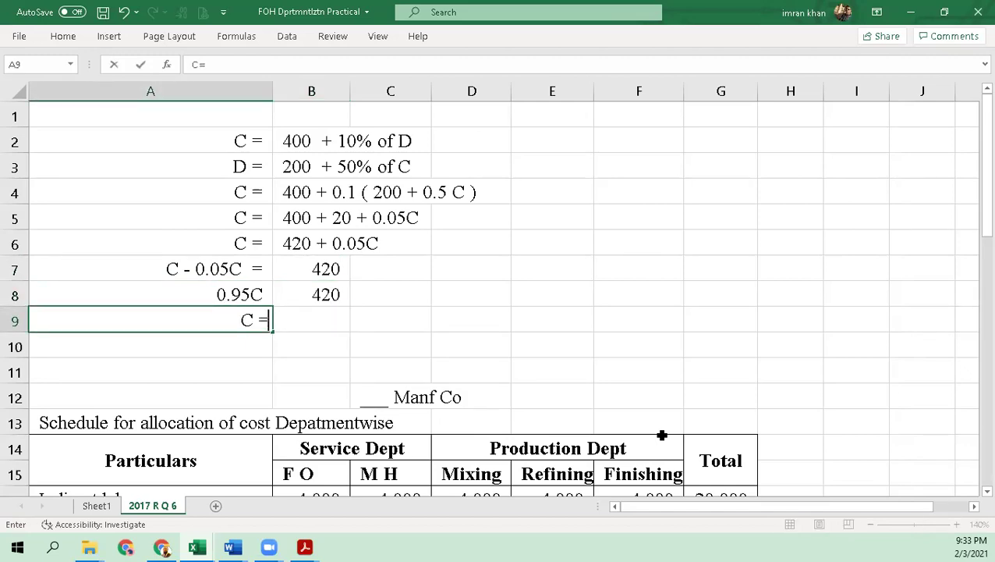
pyautogui.press('Return')
pyautogui.press('Up')
pyautogui.press('Right')
pyautogui.write('420 / 0.95')
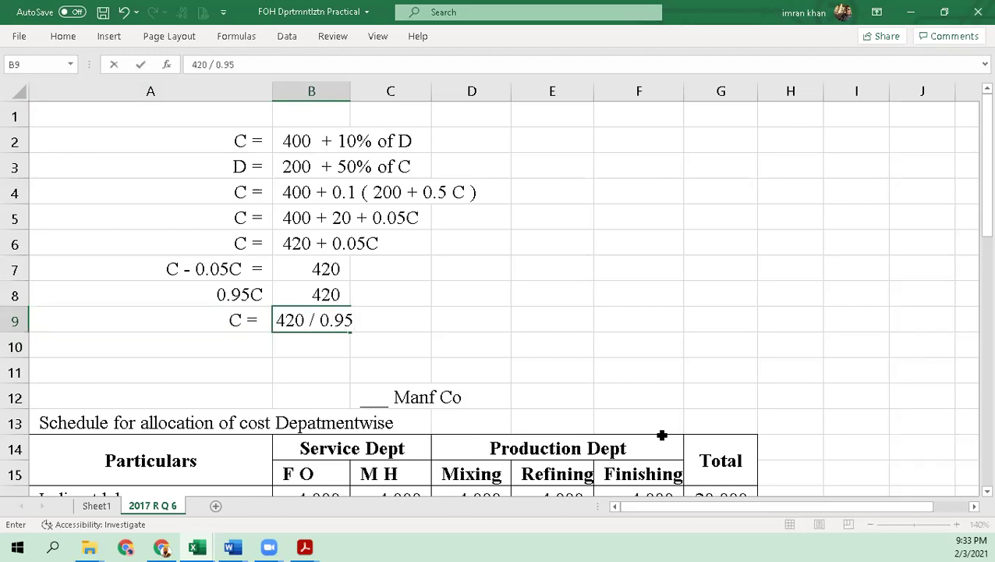
pyautogui.press('Return')
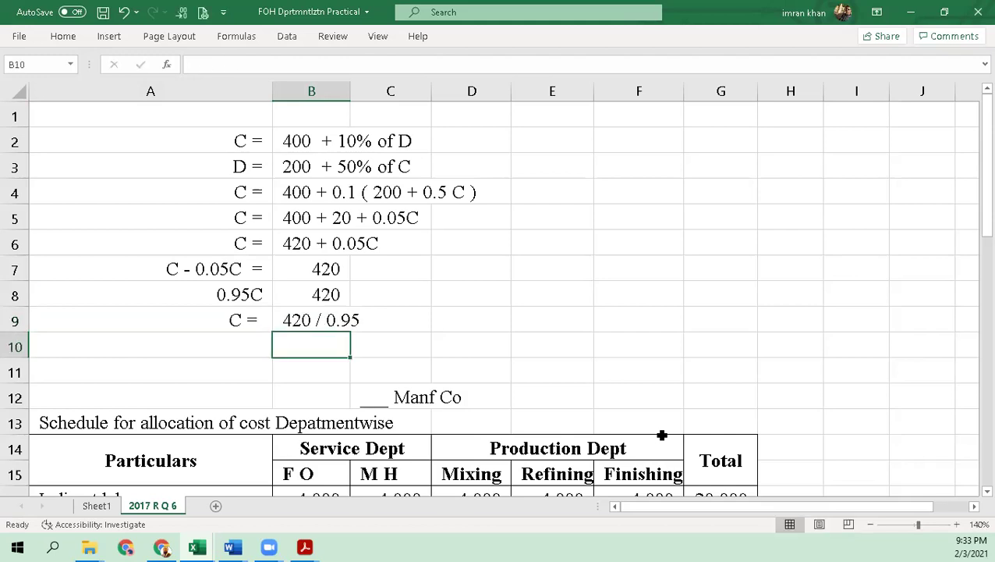
# Copy the "C =" label from A9 into A10 and select cell B10 beside it.
pyautogui.press('Up')
pyautogui.press('Down')
pyautogui.press('Left')
pyautogui.write('C')
pyautogui.press('Return')
pyautogui.press('Up')
pyautogui.press('Up')
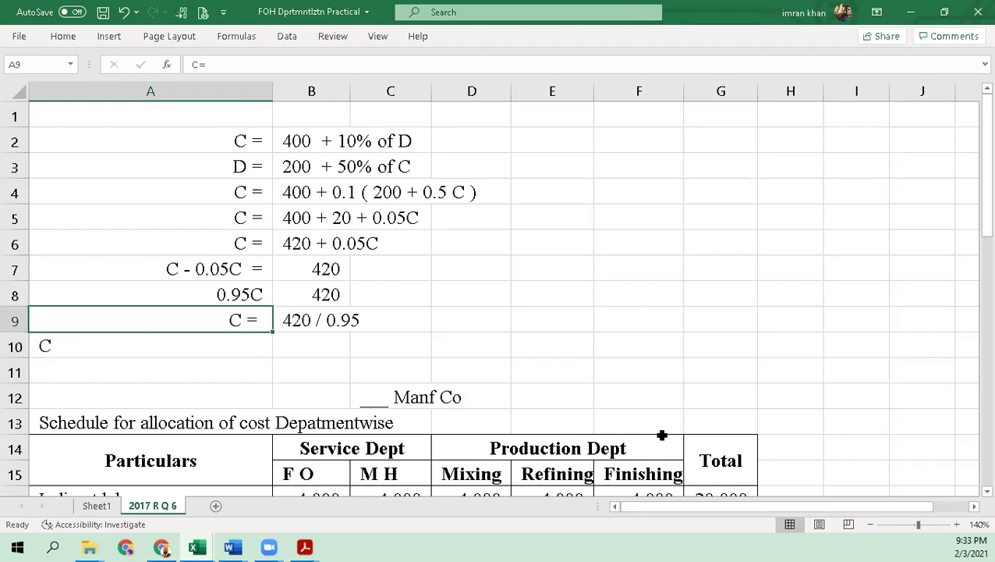
pyautogui.hotkey('ctrl', 'c')
pyautogui.press('Down')
pyautogui.press('Return')
pyautogui.press('Right')
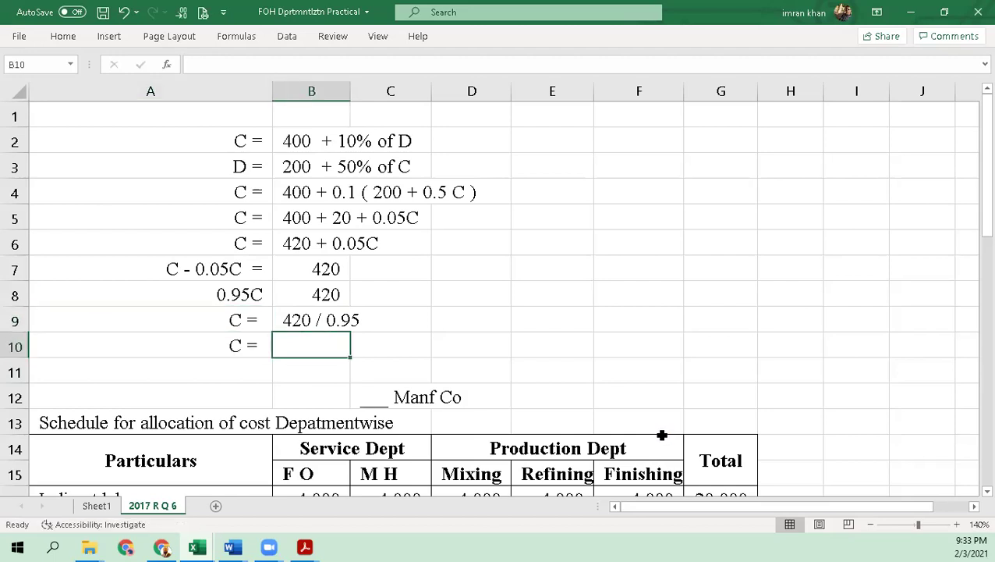
# Calculate C in cell B10 with the formula =420/0.95 and make A10:B10 bold.
pyautogui.write('=')
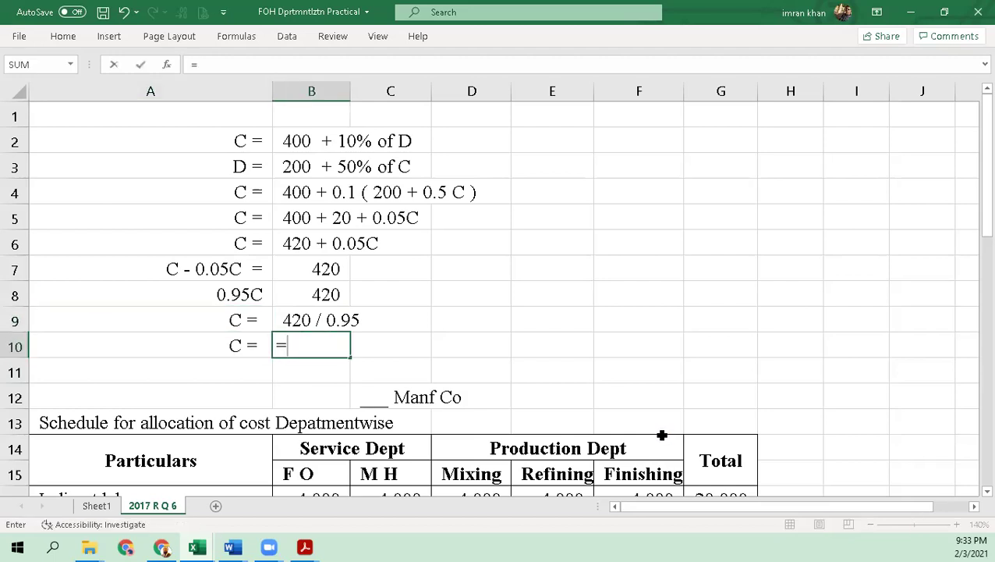
pyautogui.write('420/0.95')
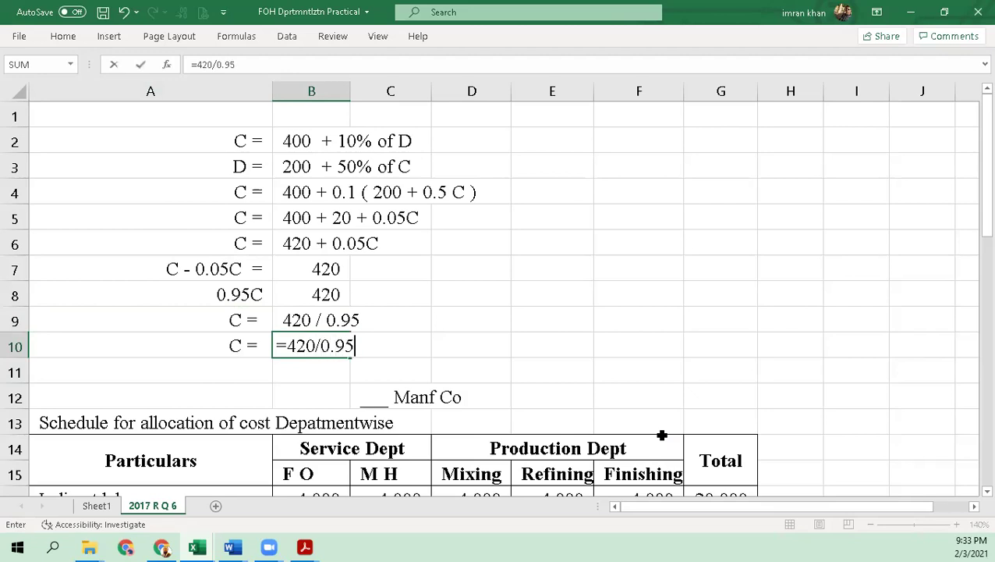
pyautogui.hotkey('ctrl', 'Return')
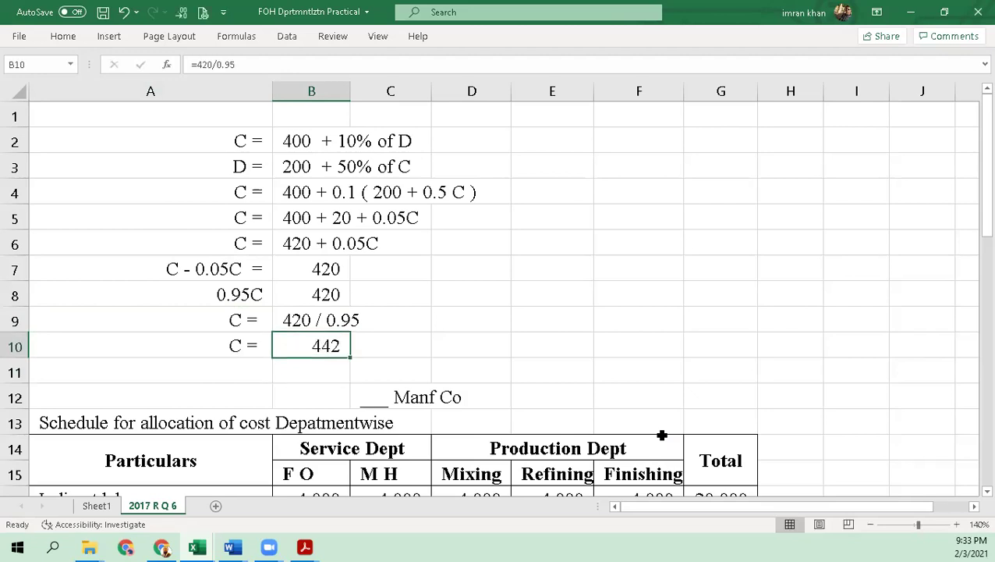
pyautogui.press('Left')
pyautogui.hotkey('shift', 'Right')
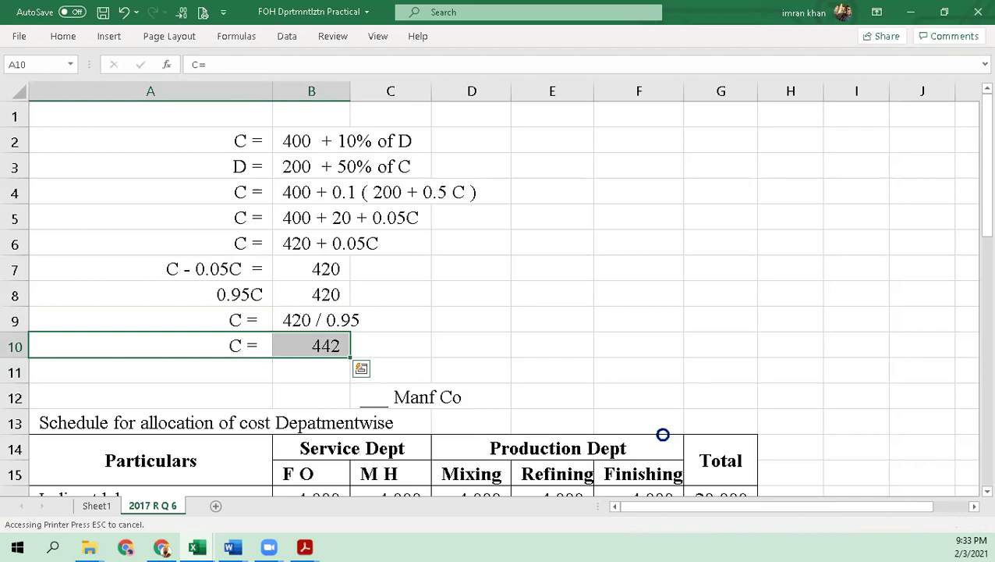
pyautogui.hotkey('ctrl', 'b')
pyautogui.hotkey('shift', 'Left')
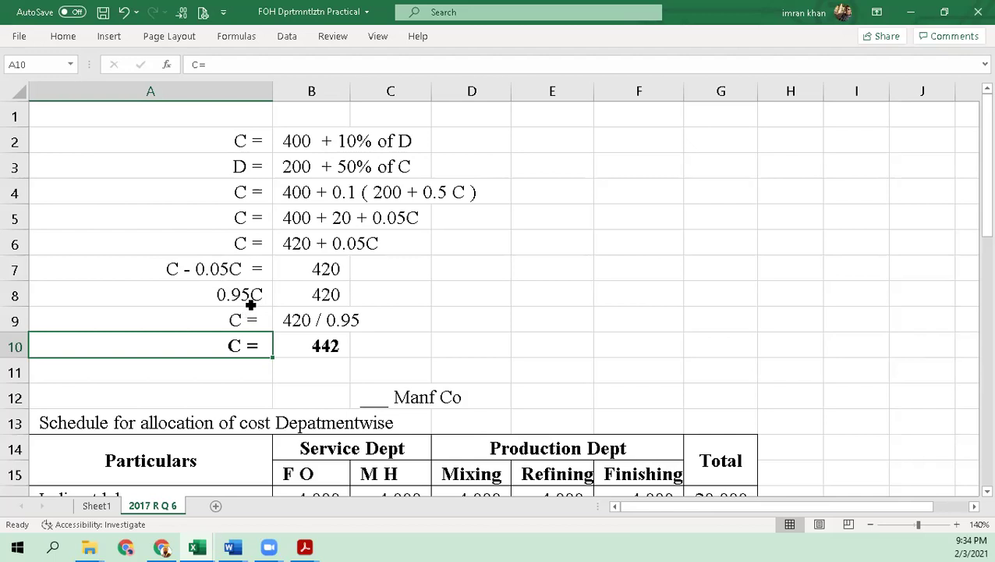
# Copy the D equation from A3:C3 to the range starting at E3.
pyautogui.press('Right')
pyautogui.press('Left')
pyautogui.press('Up')
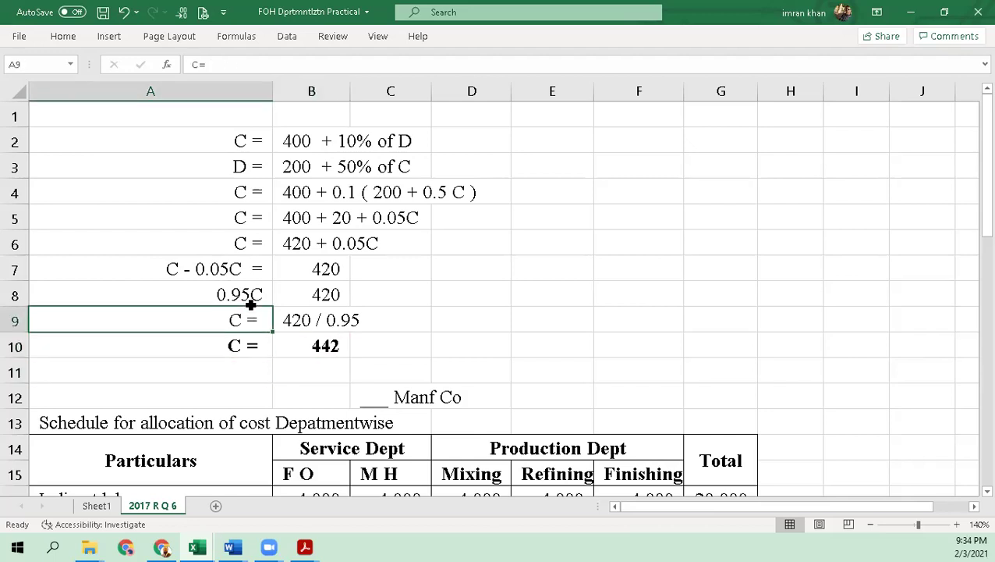
pyautogui.press('Down')
pyautogui.press('Right')
pyautogui.press('Up')
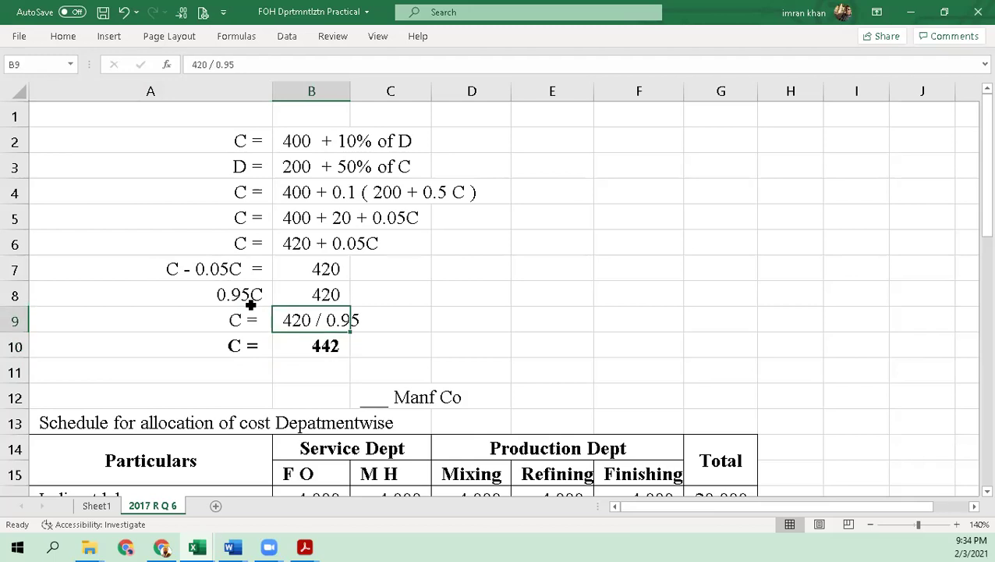
pyautogui.press('Up')
pyautogui.press('Up')
pyautogui.press('Up')
pyautogui.press('Up')
pyautogui.press('Up')
pyautogui.press('Up')
pyautogui.press('Left')
pyautogui.hotkey('shift', 'Right')
pyautogui.hotkey('shift', 'Right')
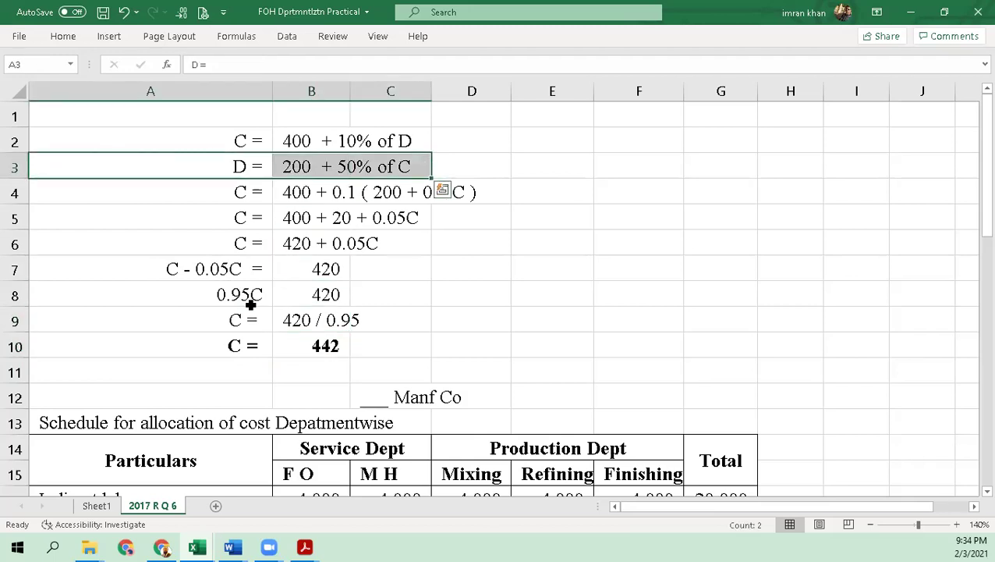
pyautogui.hotkey('ctrl', 'c')
pyautogui.press('Right')
pyautogui.press('Right')
pyautogui.press('Right')
pyautogui.press('Right')
pyautogui.press('Return')
# Substitute 442 for C in cell F3 so it reads "200 + 50% of 442".
pyautogui.press('Right')
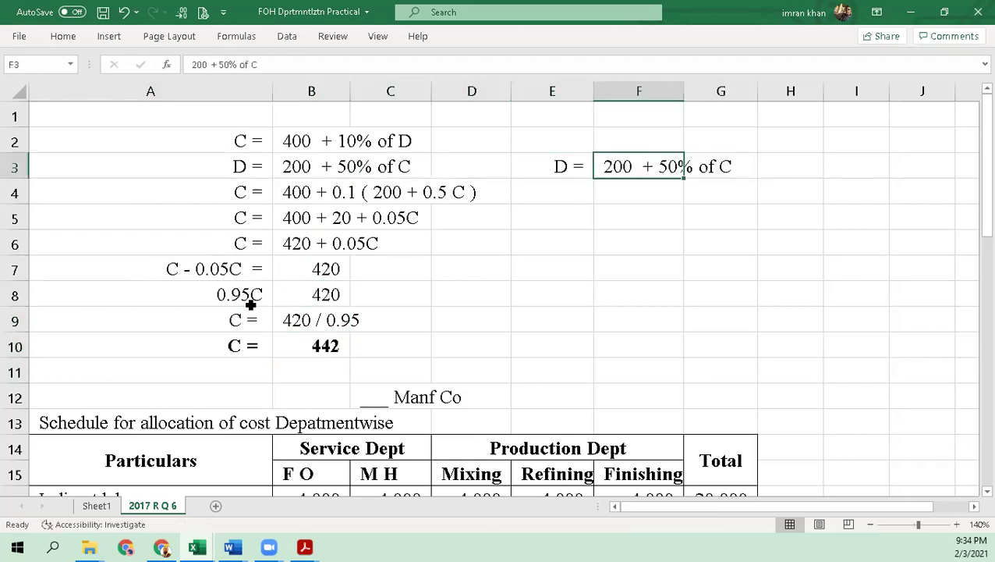
pyautogui.press('F2')
pyautogui.press('BackSpace')
pyautogui.press('BackSpace')
pyautogui.press('BackSpace')
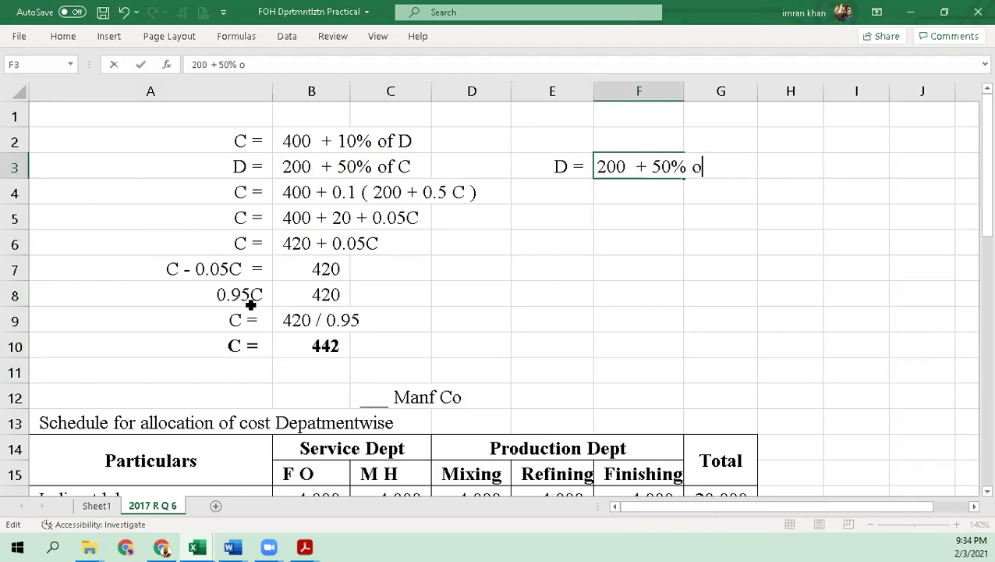
pyautogui.write('f 442')
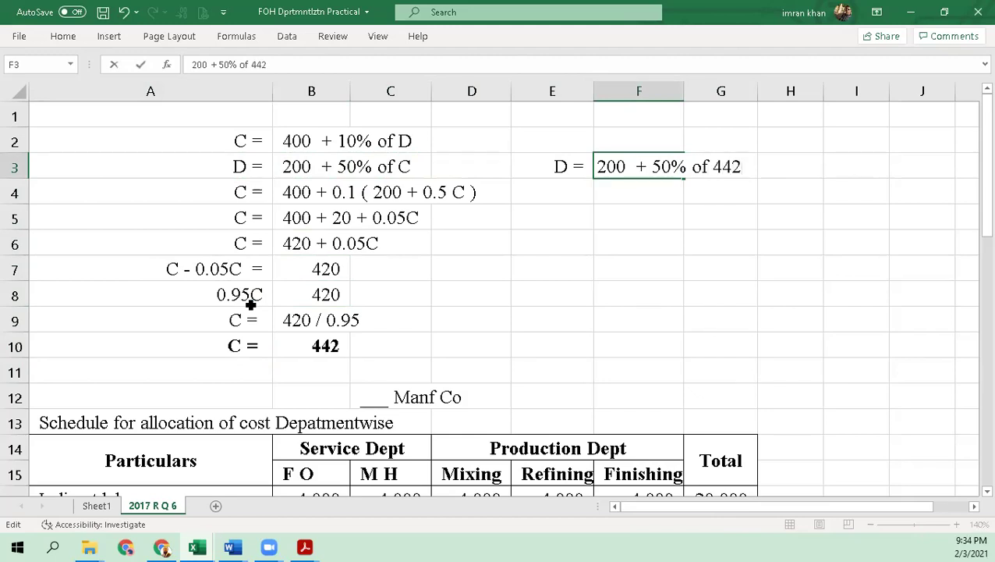
pyautogui.press('Return')
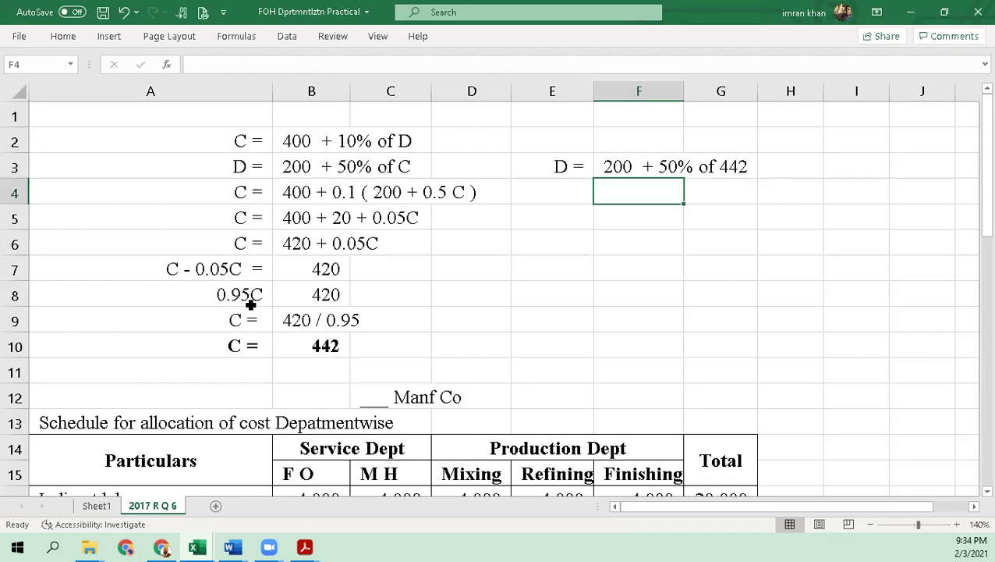
# Copy the "D =" label from E3 into E4.
pyautogui.press('Left')
pyautogui.press('Up')
pyautogui.hotkey('ctrl', 'c')
pyautogui.press('Down')
pyautogui.press('Return')
# Enter "200 + 0.5(442)" in cell F4 as the decimal form of the D equation.
pyautogui.press('Right')
pyautogui.write('2')
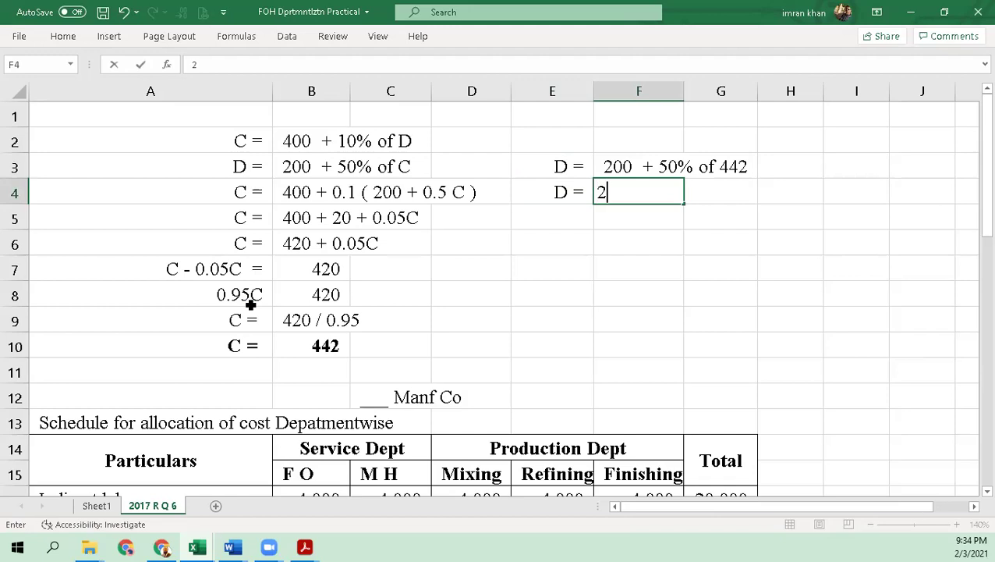
pyautogui.write('00  + 50')
pyautogui.press('BackSpace')
pyautogui.press('BackSpace')
pyautogui.write('0.5')
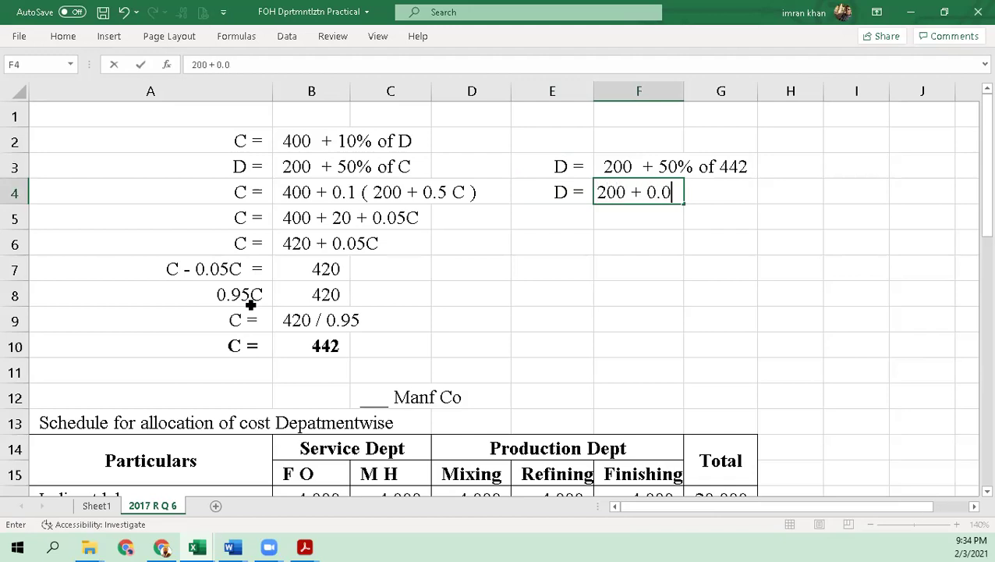
pyautogui.press('BackSpace')
pyautogui.write('5(442)')
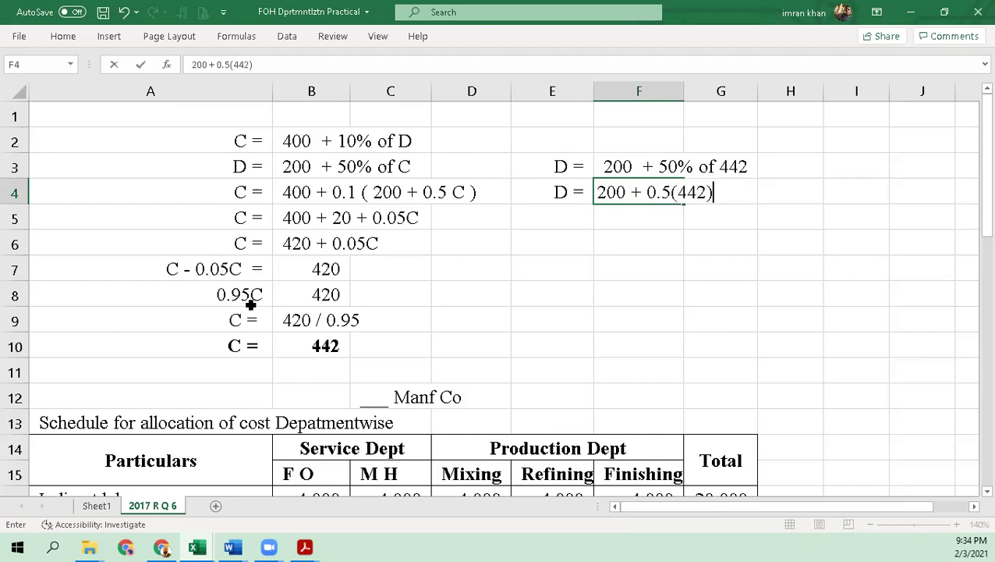
pyautogui.press('Return')
# Enter "D =" in cell E5 and "200 + 221" in F5.
pyautogui.press('Up')
pyautogui.press('Left')
pyautogui.press('Down')
pyautogui.write('D')
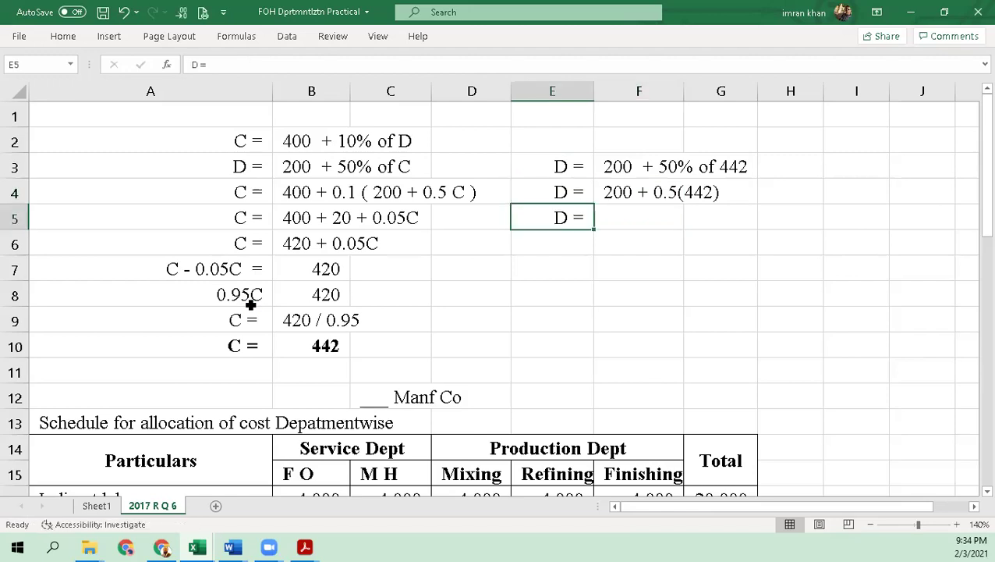
pyautogui.press('Tab')
pyautogui.write('200 +')
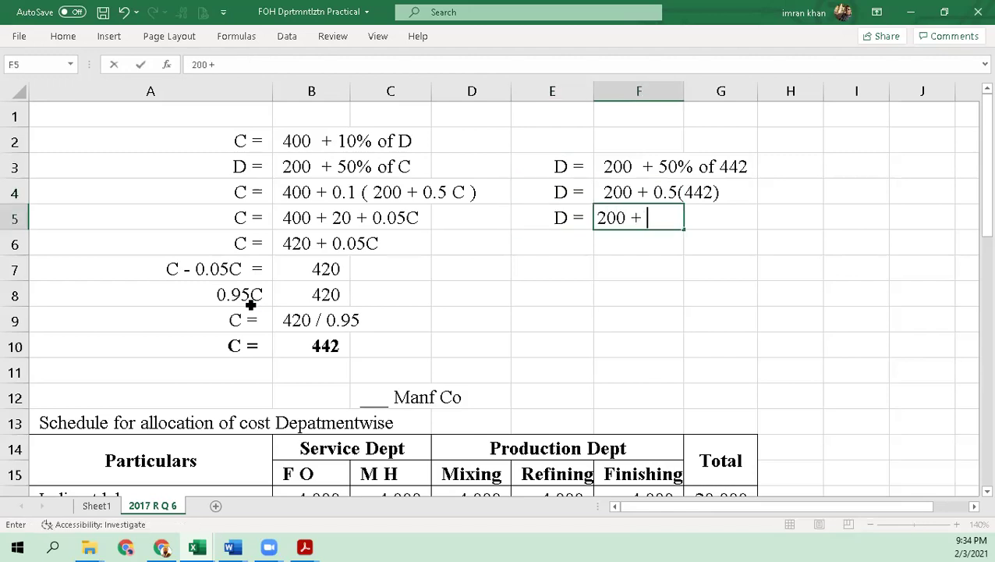
pyautogui.write(' 221')
pyautogui.press('Return')
pyautogui.press('Left')
pyautogui.press('Up')
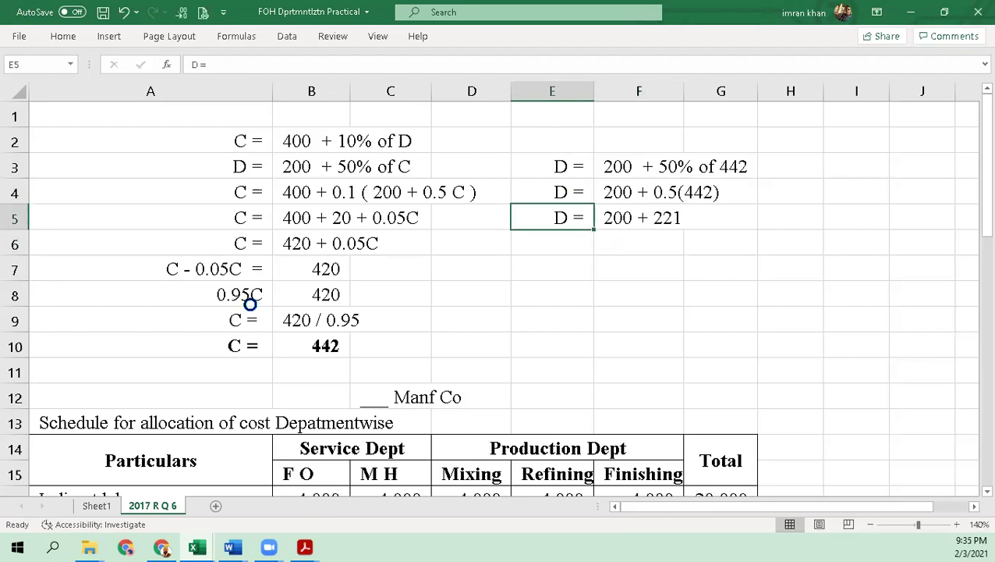
pyautogui.hotkey('ctrl', 'c')
pyautogui.press('Down')
pyautogui.press('Escape')
pyautogui.hotkey('ctrl', 'c')
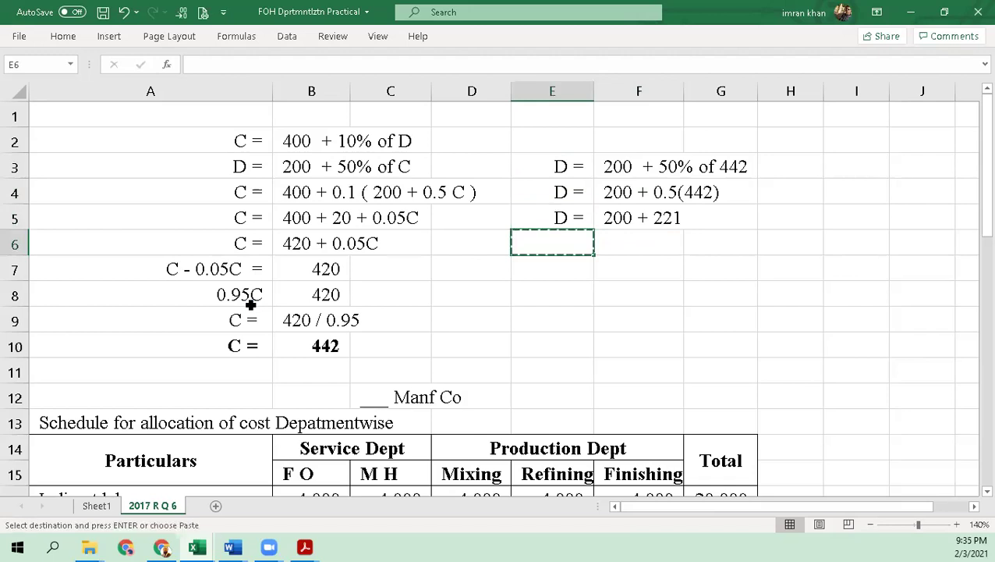
pyautogui.press('Down')
pyautogui.press('Escape')
pyautogui.press('Up')
pyautogui.press('Up')
pyautogui.press('Up')
pyautogui.press('Down')
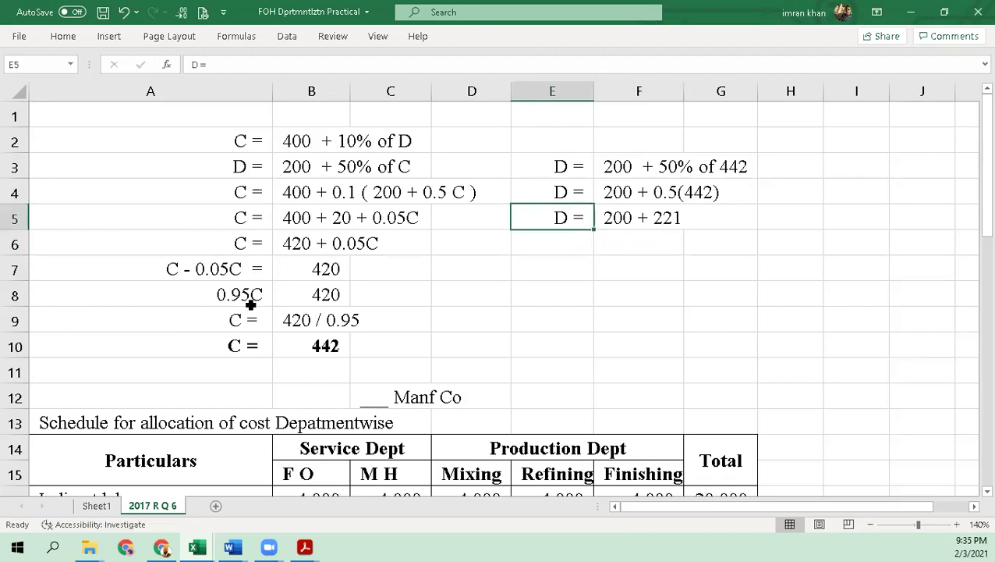
# Copy the "D =" label from E5 into E6 and enter 421 in F6.
pyautogui.hotkey('ctrl', 'c')
pyautogui.press('Down')
pyautogui.press('Return')
pyautogui.press('Right')
pyautogui.write('421')
pyautogui.press('Return')
# Make the final D result in E6:F6 bold.
pyautogui.press('Up')
pyautogui.press('Left')
pyautogui.hotkey('shift', 'Right')
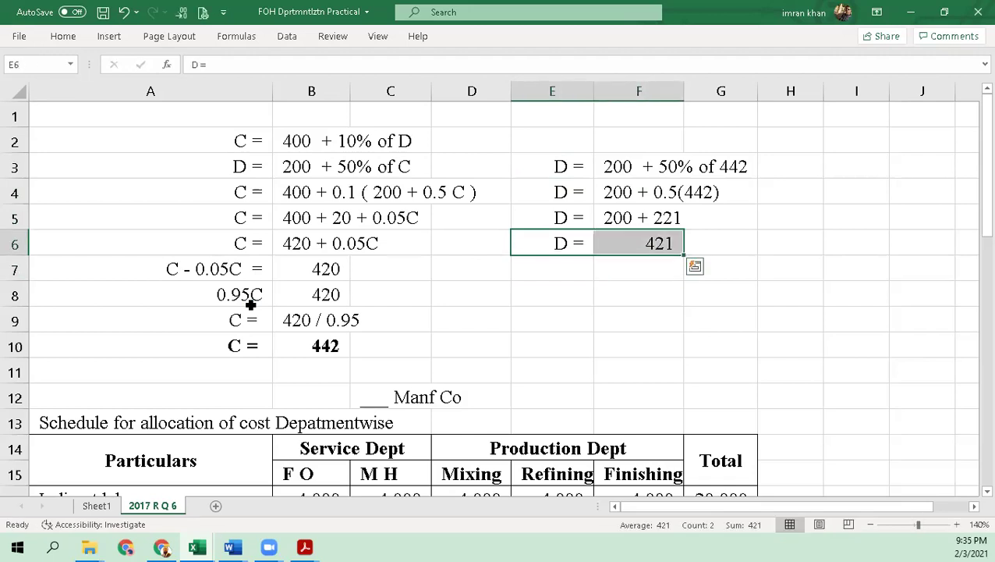
pyautogui.hotkey('ctrl', 'b')
# Rename the service department headings of the schedule to C in B15 and D in C15.
pyautogui.press('Left')
pyautogui.press('Down')
pyautogui.press('Left')
pyautogui.press('Left')
pyautogui.press('Down')
pyautogui.press('Down')
pyautogui.press('Down')
pyautogui.press('Down')
pyautogui.press('Down')
pyautogui.press('Down')
pyautogui.press('Down')
pyautogui.press('Down')
pyautogui.press('Down')
pyautogui.press('Down')
pyautogui.press('Down')
pyautogui.press('Down')
pyautogui.press('Down')
pyautogui.press('Up')
pyautogui.press('Up')
pyautogui.press('Up')
pyautogui.press('Up')
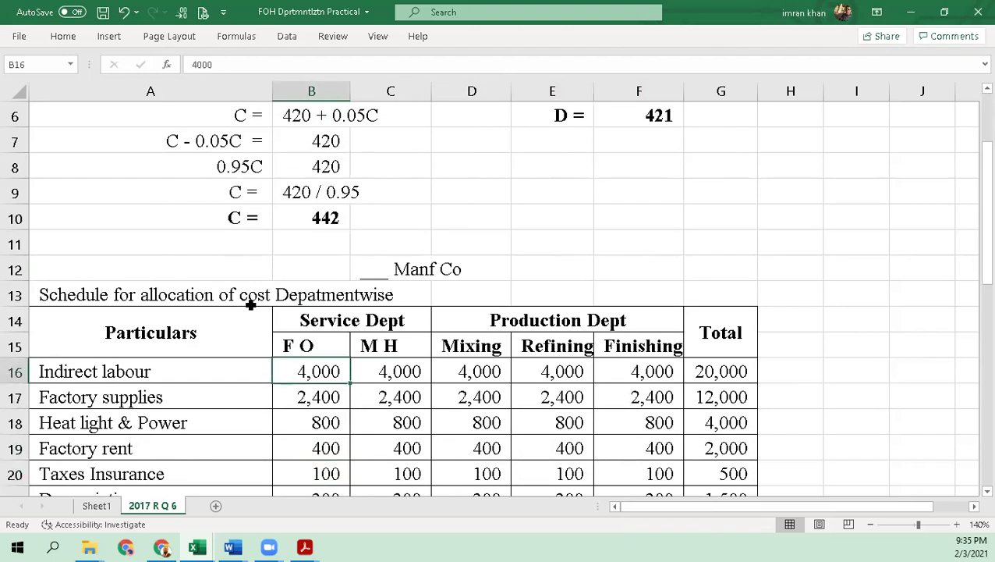
pyautogui.press('Up')
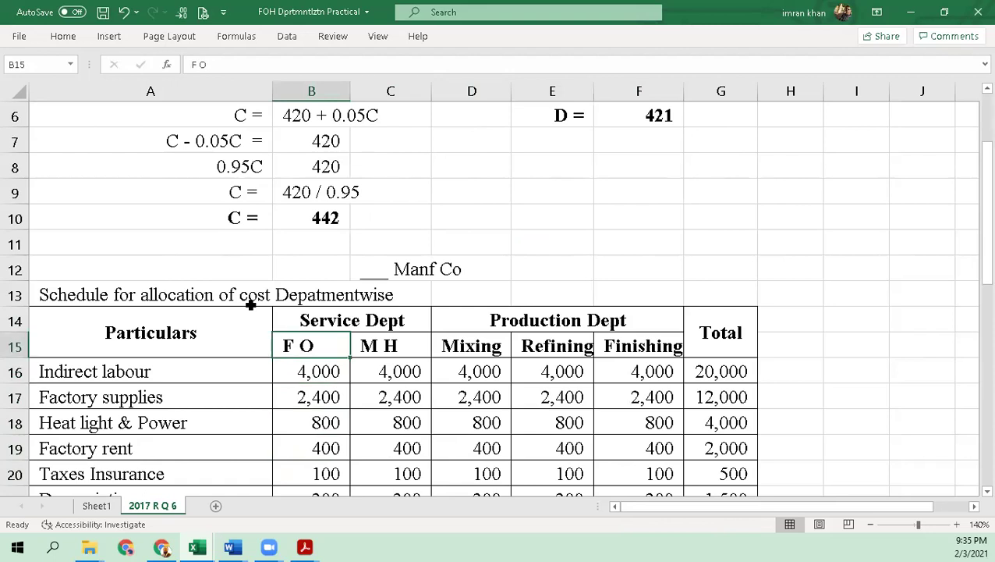
pyautogui.write('C')
pyautogui.press('Right')
pyautogui.write('D')
pyautogui.press('Return')
# Rename the Mixing and Refining production headings to A in D15 and B in E15.
pyautogui.press('Up')
pyautogui.press('Right')
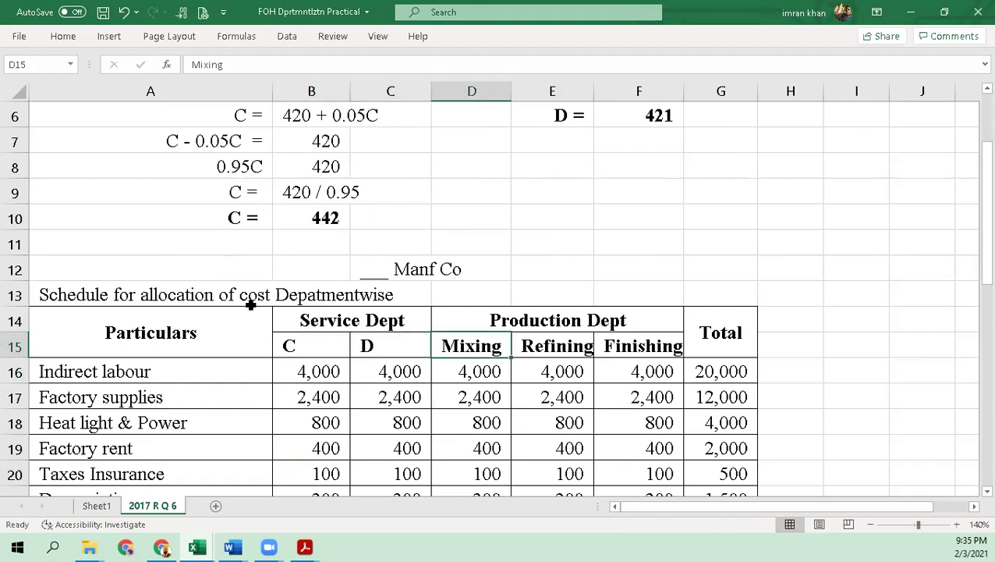
pyautogui.write('A')
pyautogui.press('Right')
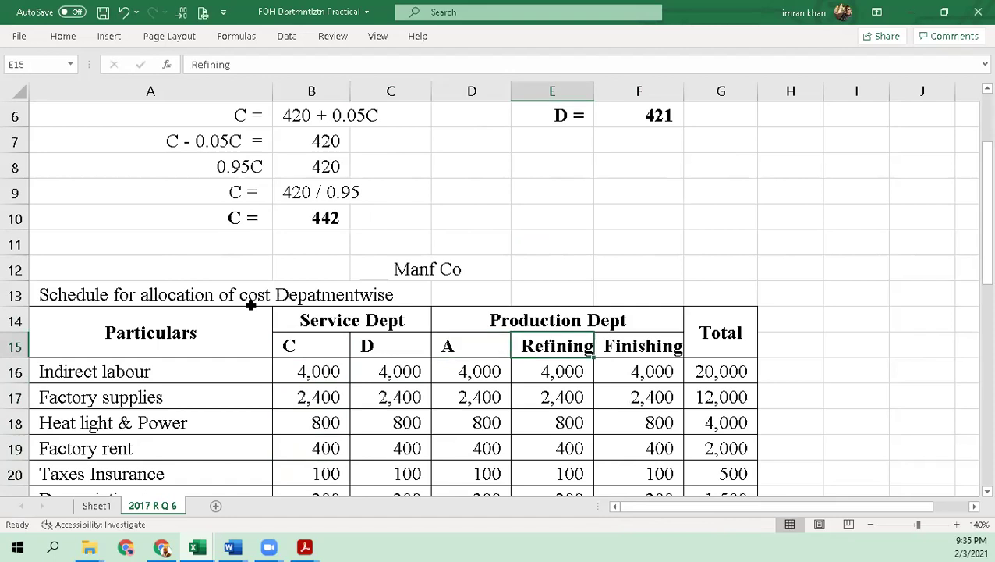
pyautogui.write('B')
pyautogui.press('Return')
pyautogui.press('Up')
pyautogui.press('Right')
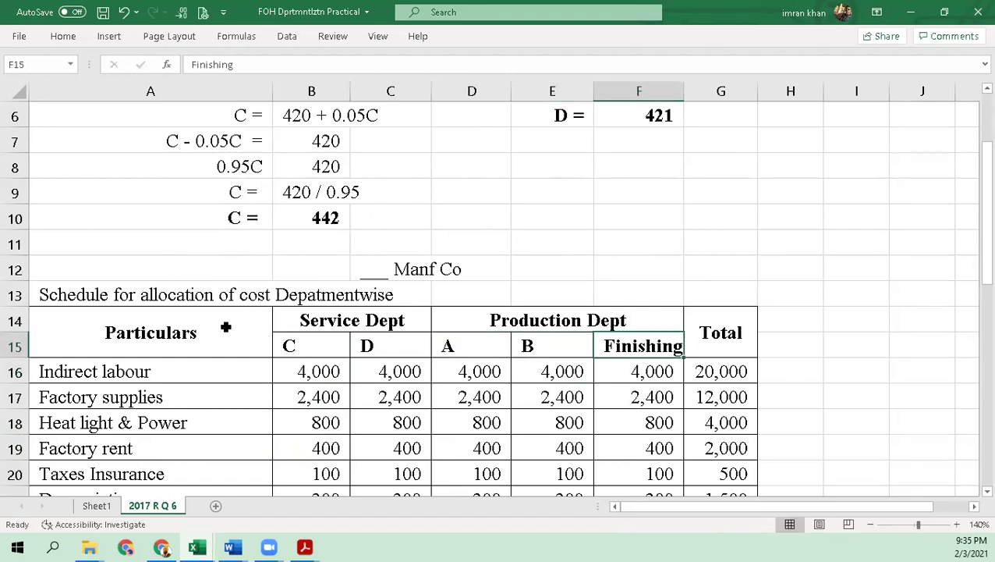
# Move the D workings from E3:F6 to H3:I6, out of the Finishing column.
pyautogui.scroll(2, 638, 282)
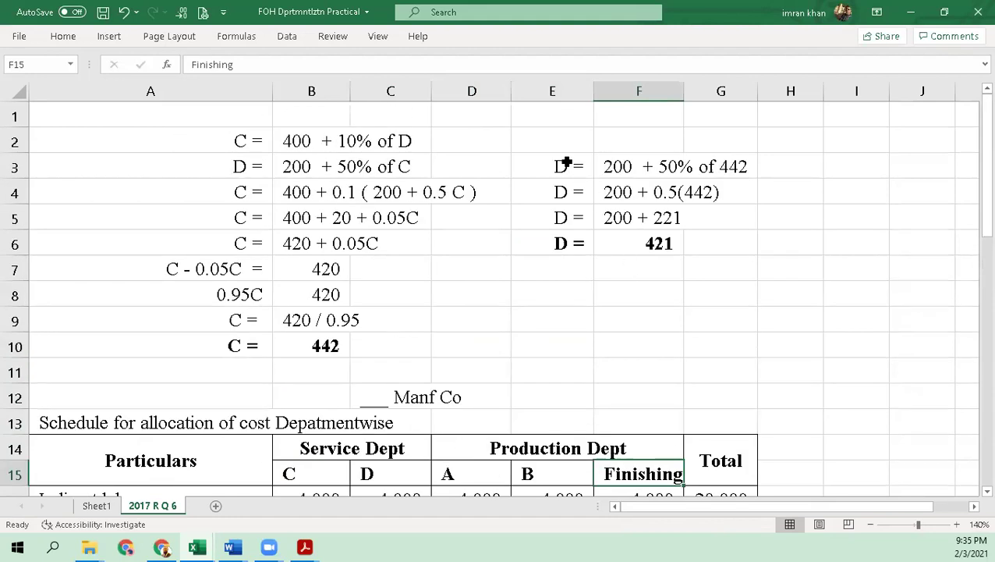
pyautogui.moveTo(567, 162); pyautogui.dragTo(659, 260)
pyautogui.hotkey('ctrl', 'c')
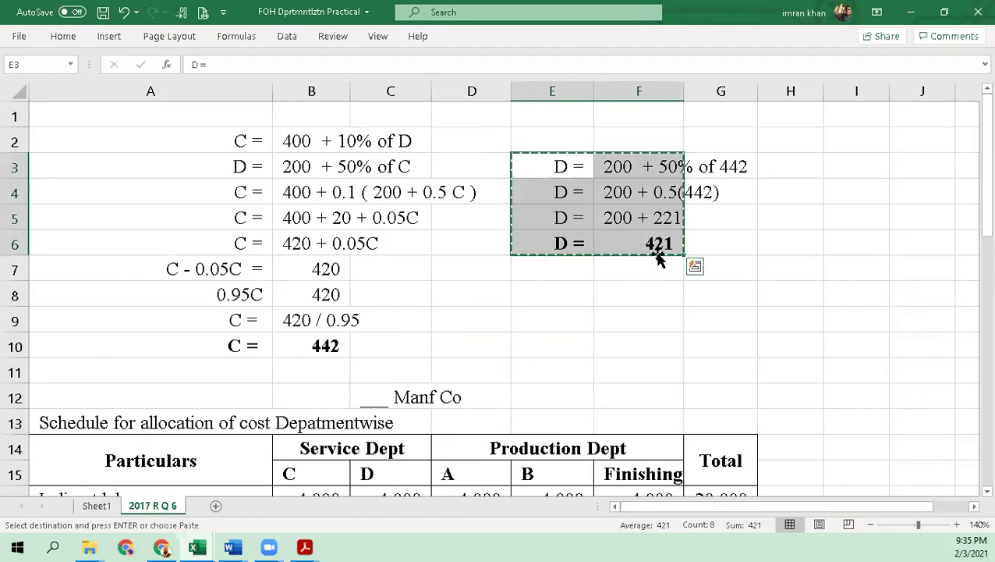
pyautogui.press('Right')
pyautogui.press('Return')
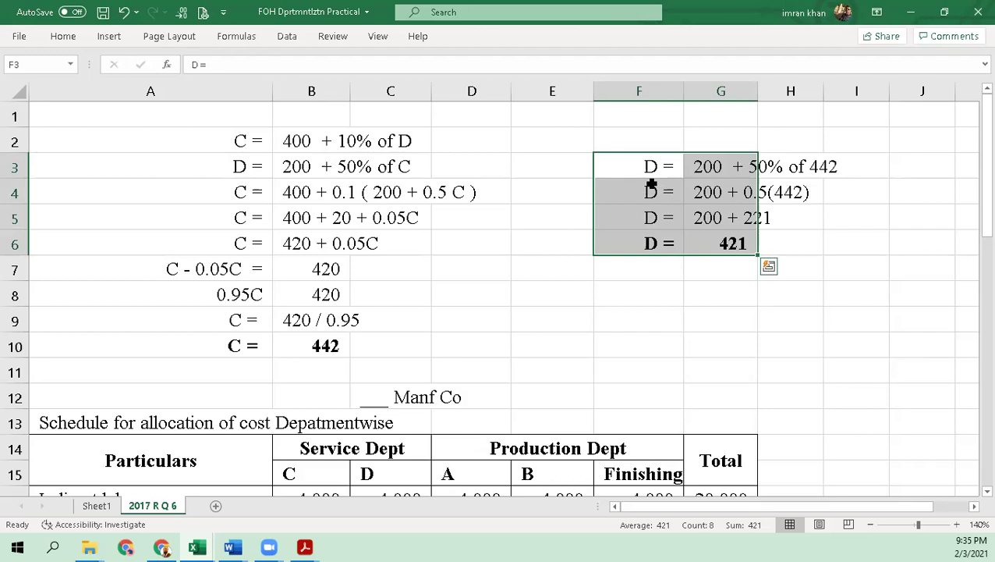
pyautogui.hotkey('ctrl', 'c')
pyautogui.press('Right')
pyautogui.press('Right')
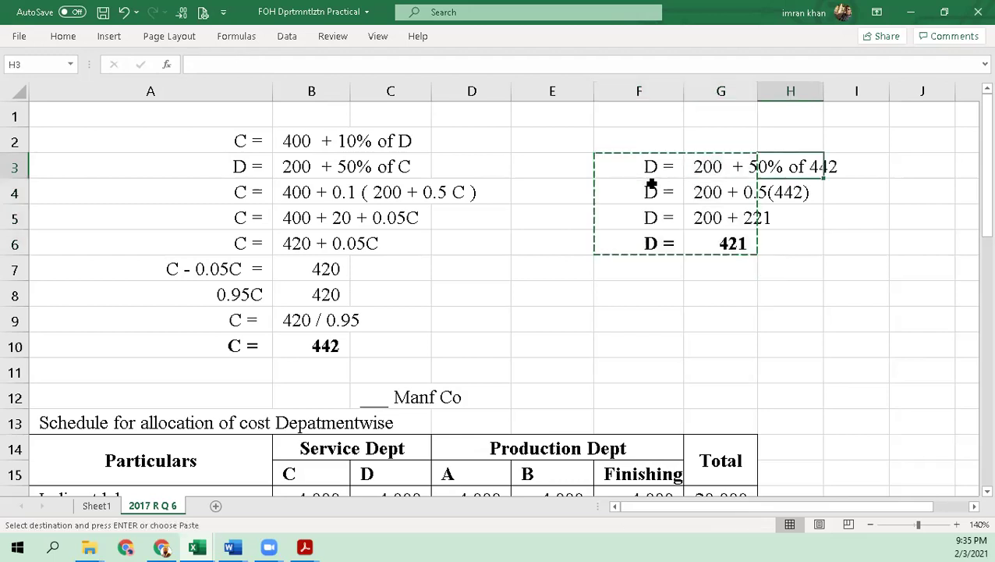
pyautogui.press('Return')
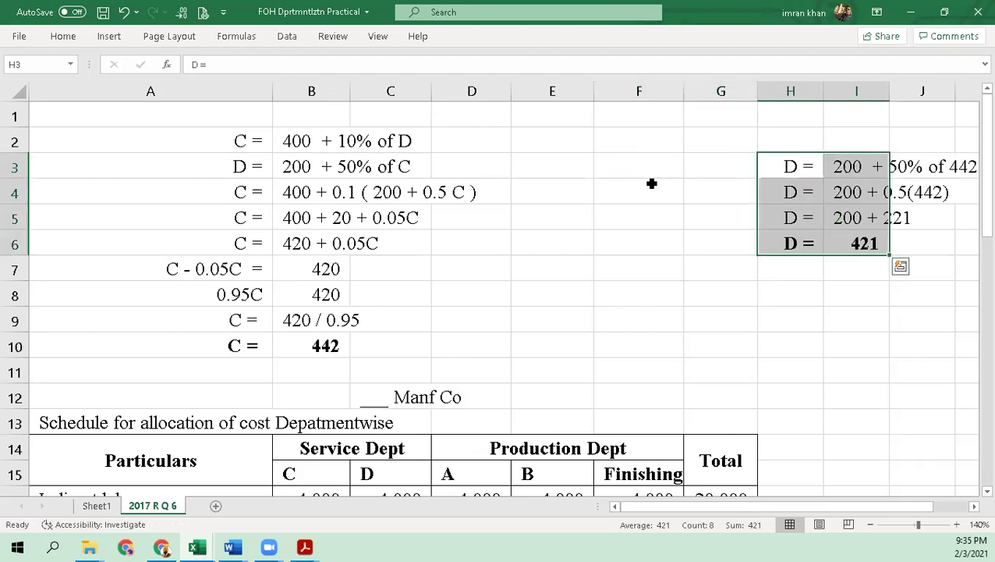
# Delete column F with the Finishing department and select the D workings in G3:H7.
pyautogui.click(639, 90)
pyautogui.rightClick(652, 96)
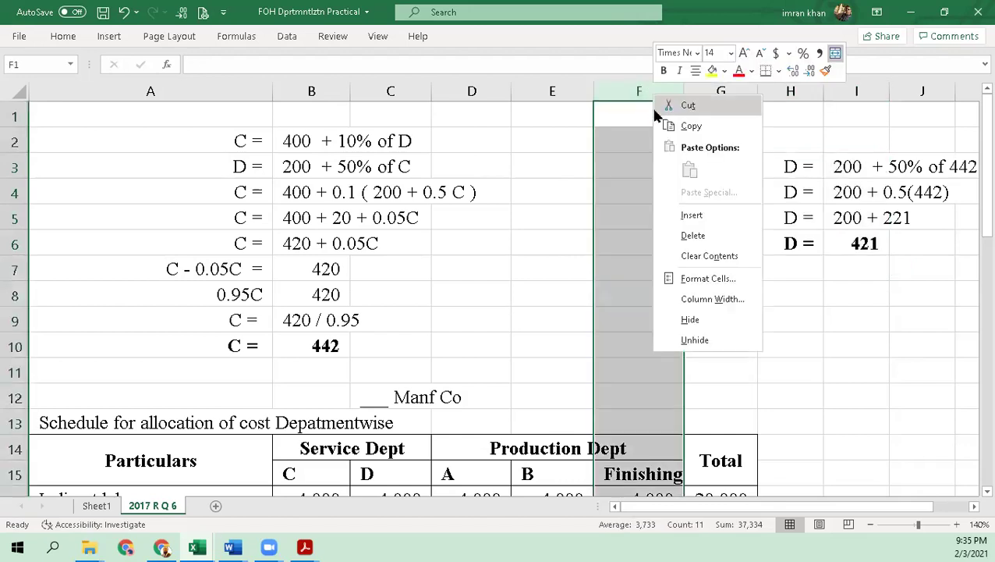
pyautogui.click(694, 234)
pyautogui.moveTo(707, 164); pyautogui.dragTo(793, 257)
pyautogui.hotkey('ctrl', 'q')
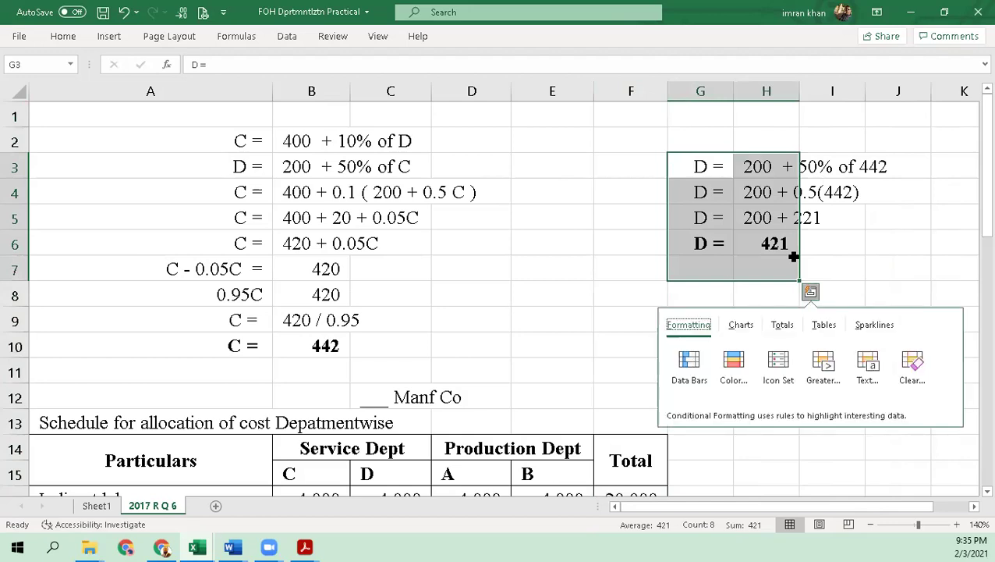
pyautogui.press('Right')
pyautogui.press('Right')
pyautogui.press('Right')
pyautogui.press('Escape')
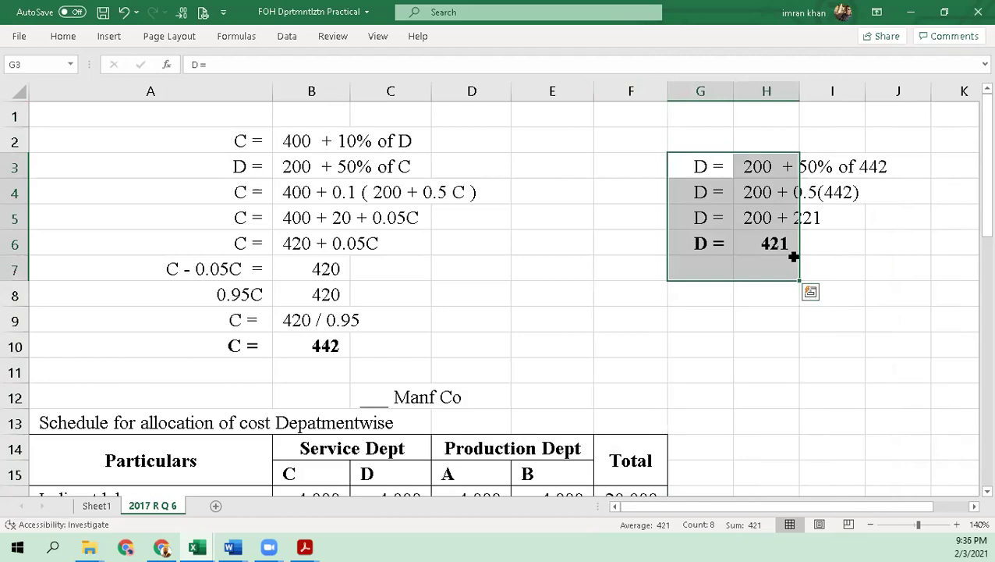
# Move the selected D workings from G3:H7 back to the range starting at E3.
pyautogui.hotkey('ctrl', 'x')
pyautogui.press('Left')
pyautogui.press('Left')
pyautogui.press('Left')
pyautogui.press('Right')
pyautogui.hotkey('ctrl', 'v')
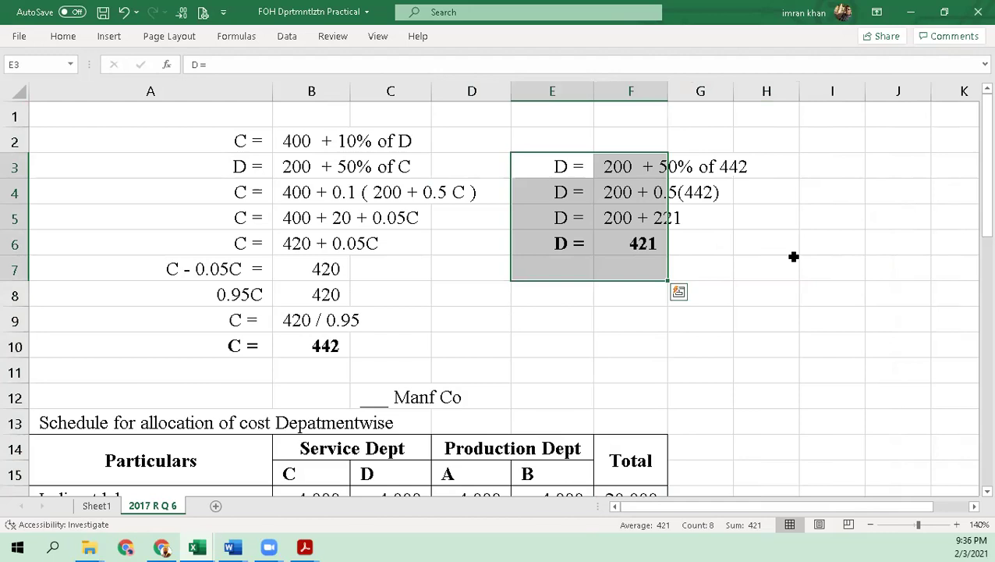
# Move the D workings in E3:F7 up one row so they start at E2.
pyautogui.hotkey('ctrl', 'x')
pyautogui.press('Up')
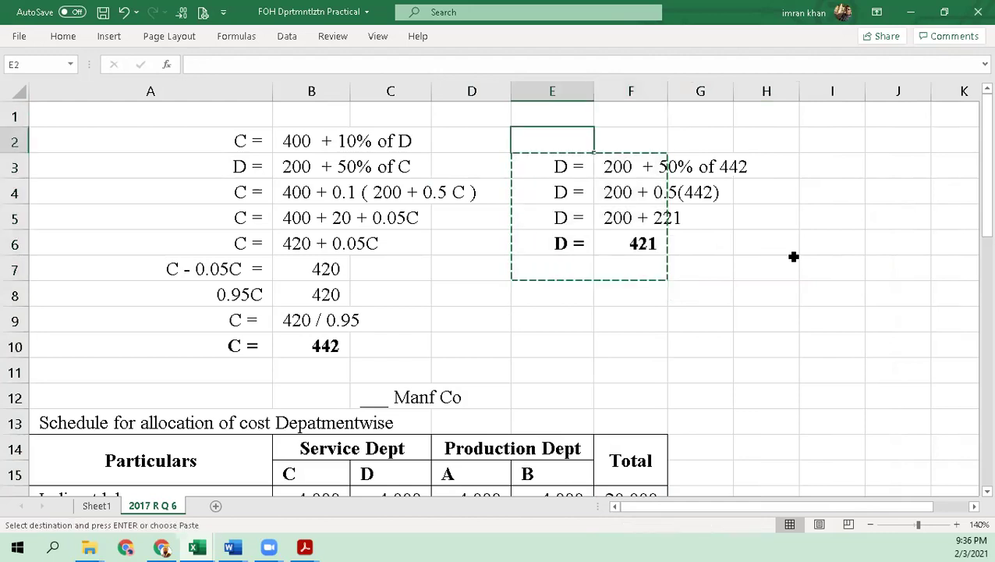
pyautogui.hotkey('ctrl', 'v')
# Delete the six expense rows from Indirect labour to Depreciation, A16:F21, shifting the remaining schedule up.
pyautogui.press('Down')
pyautogui.press('Down')
pyautogui.press('Down')
pyautogui.press('Down')
pyautogui.press('Down')
pyautogui.press('Down')
pyautogui.press('Down')
pyautogui.press('Down')
pyautogui.press('Down')
pyautogui.press('Down')
pyautogui.press('Down')
pyautogui.press('Down')
pyautogui.press('Down')
pyautogui.press('Down')
pyautogui.press('Down')
pyautogui.press('Down')
pyautogui.press('Down')
pyautogui.press('Down')
pyautogui.press('Down')
pyautogui.press('Down')
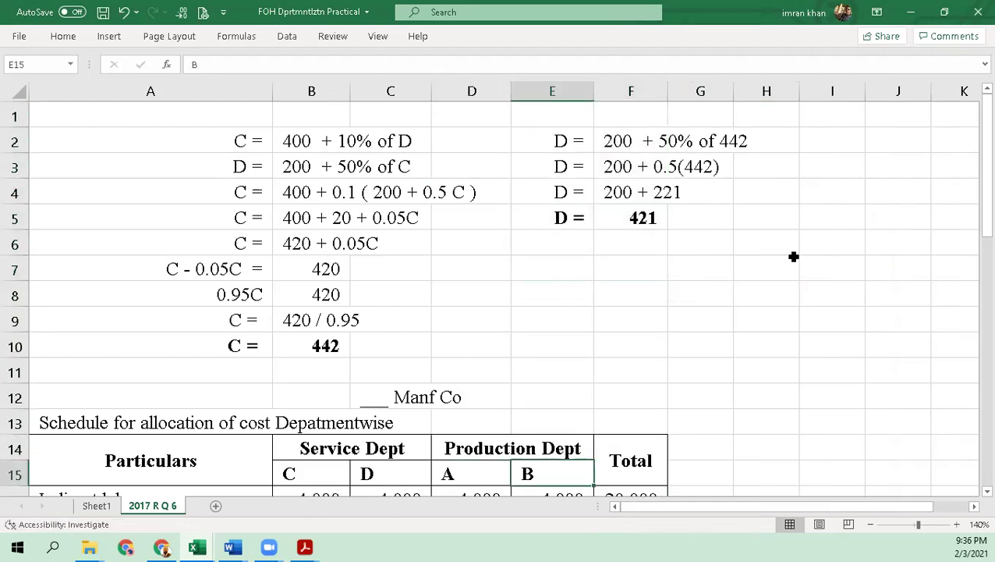
pyautogui.press('Up')
pyautogui.press('Up')
pyautogui.press('Up')
pyautogui.press('Up')
pyautogui.press('Up')
pyautogui.press('Left')
pyautogui.press('Left')
pyautogui.press('Left')
pyautogui.press('Left')
pyautogui.press('Up')
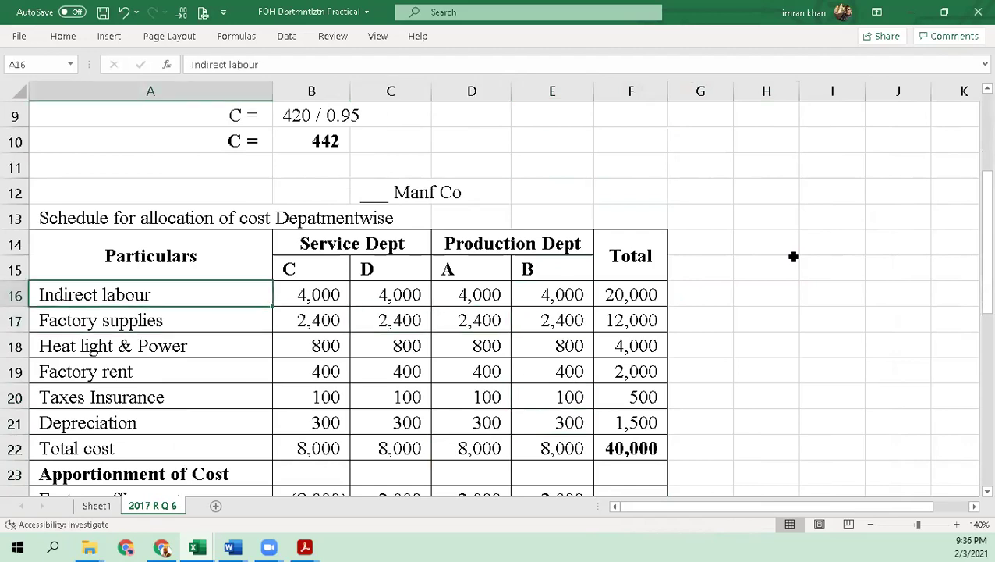
pyautogui.hotkey('shift', 'Right')
pyautogui.hotkey('shift', 'Right')
pyautogui.hotkey('shift', 'Right')
pyautogui.hotkey('shift', 'Right')
pyautogui.hotkey('shift', 'Right')
pyautogui.hotkey('shift', 'Down')
pyautogui.hotkey('shift', 'Down')
pyautogui.hotkey('shift', 'Down')
pyautogui.hotkey('shift', 'Down')
pyautogui.hotkey('shift', 'Down')
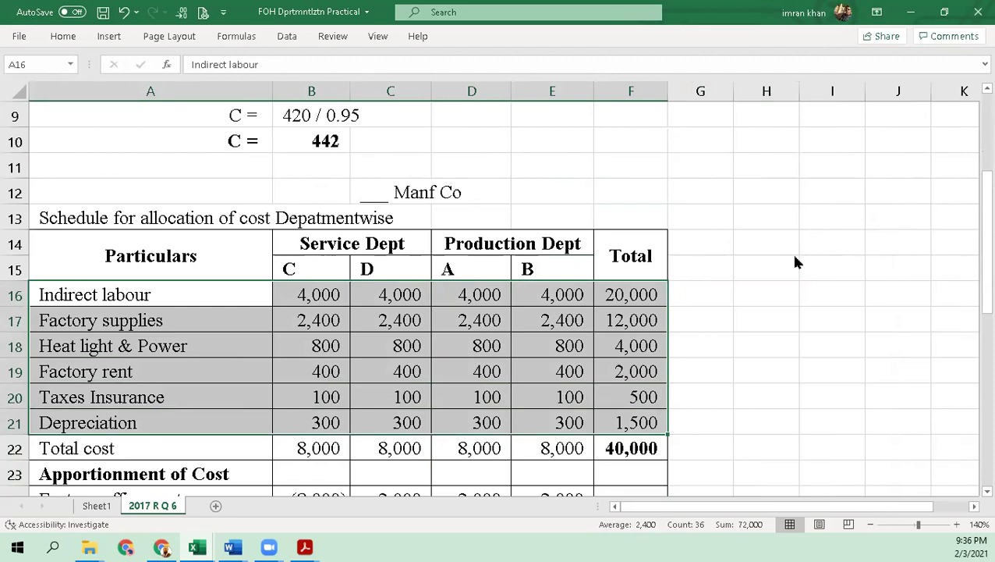
pyautogui.hotkey('ctrl', '-')
pyautogui.press('Down')
pyautogui.press('Return')
# Enter the service department total costs: 400 for C in B16 and 200 for D in C16.
pyautogui.press('Up')
pyautogui.press('Down')
pyautogui.press('Right')
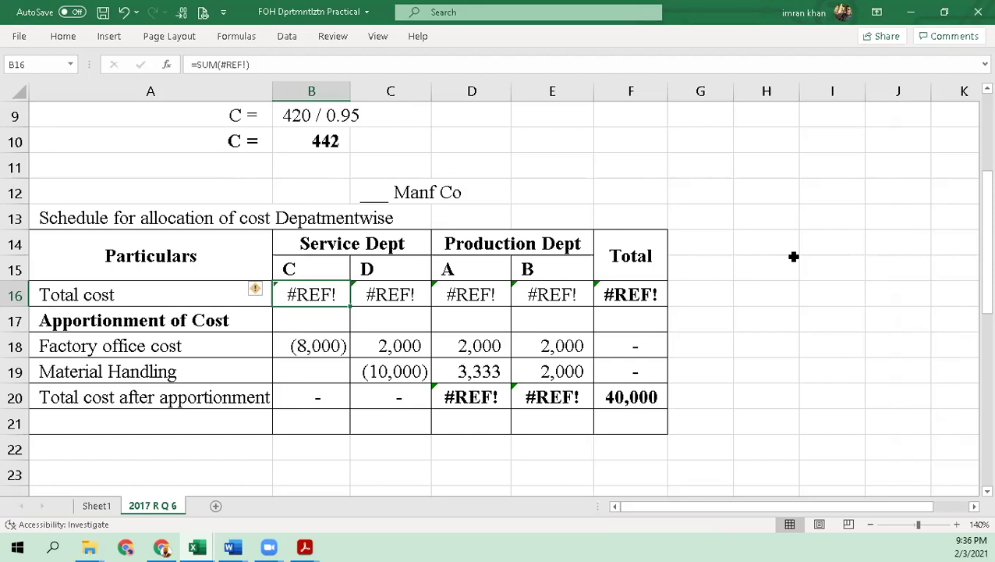
pyautogui.write('400')
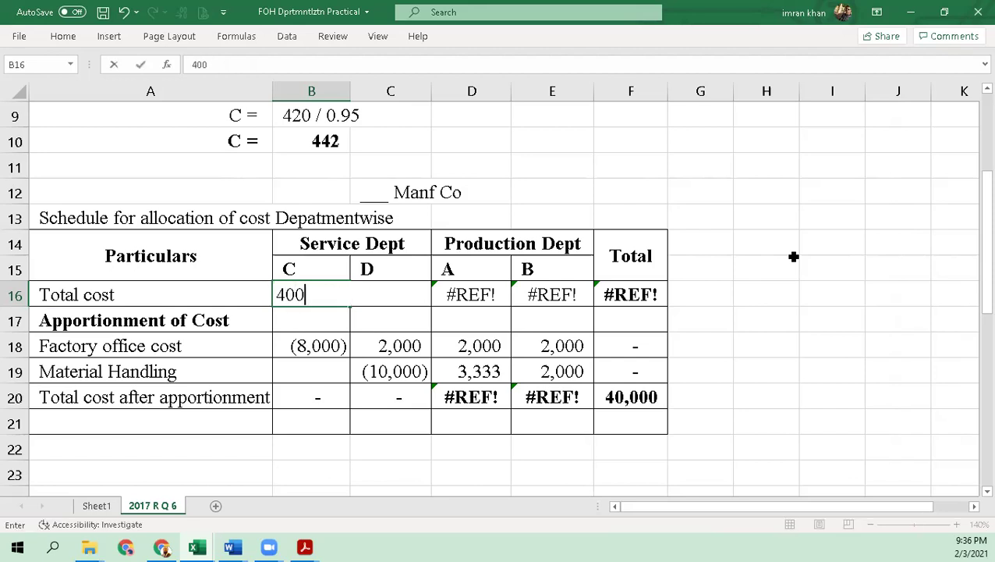
pyautogui.press('Tab')
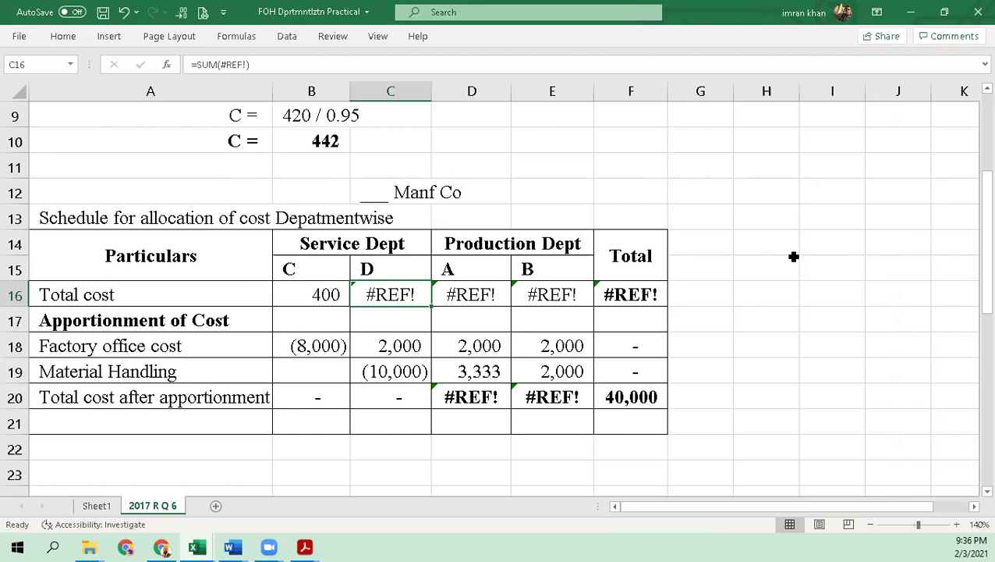
pyautogui.press('F2')
pyautogui.press('BackSpace')
pyautogui.press('BackSpace')
pyautogui.press('BackSpace')
pyautogui.press('BackSpace')
pyautogui.press('BackSpace')
pyautogui.press('BackSpace')
pyautogui.press('BackSpace')
pyautogui.press('BackSpace')
pyautogui.press('BackSpace')
pyautogui.press('BackSpace')
pyautogui.press('BackSpace')
pyautogui.write('200')
pyautogui.press('Tab')
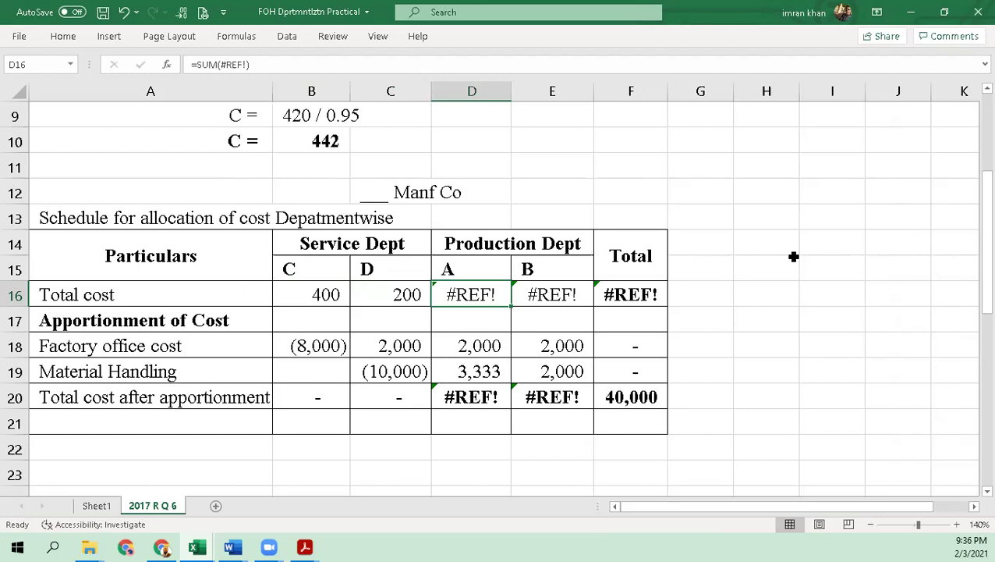
# Enter the production department total costs: 1200 for A in D16 and 1400 for B in E16.
pyautogui.write('1200')
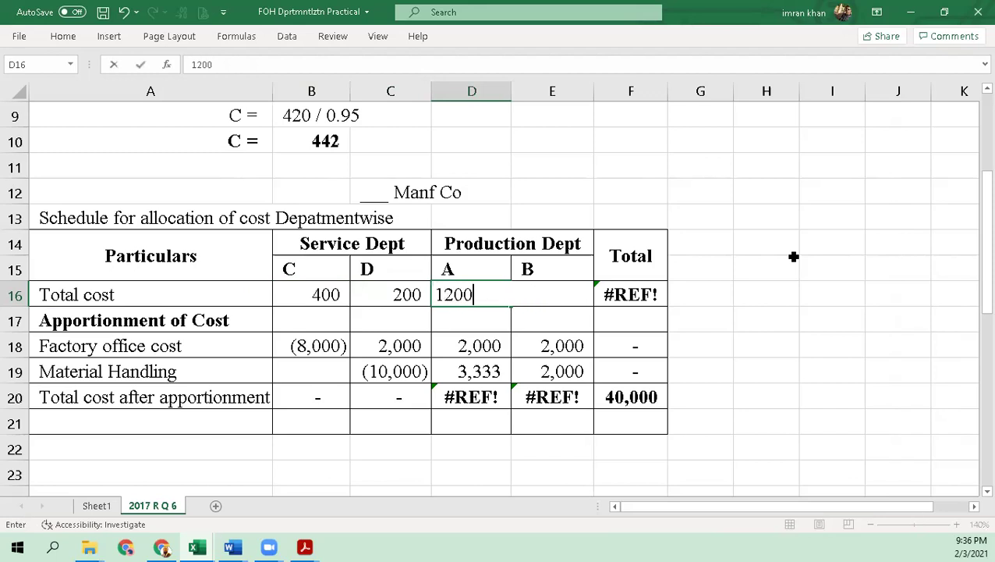
pyautogui.press('Tab')
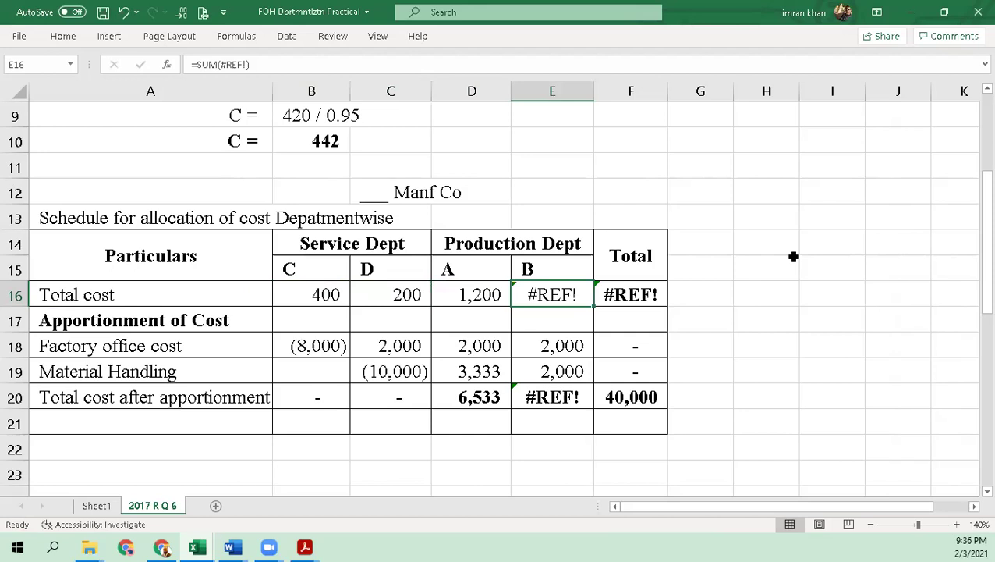
pyautogui.write('1400')
pyautogui.press('Return')
# Total the Total cost row in F16 with =SUM(B16:E16).
pyautogui.press('Up')
pyautogui.press('Right')
pyautogui.hotkey('alt', '=')
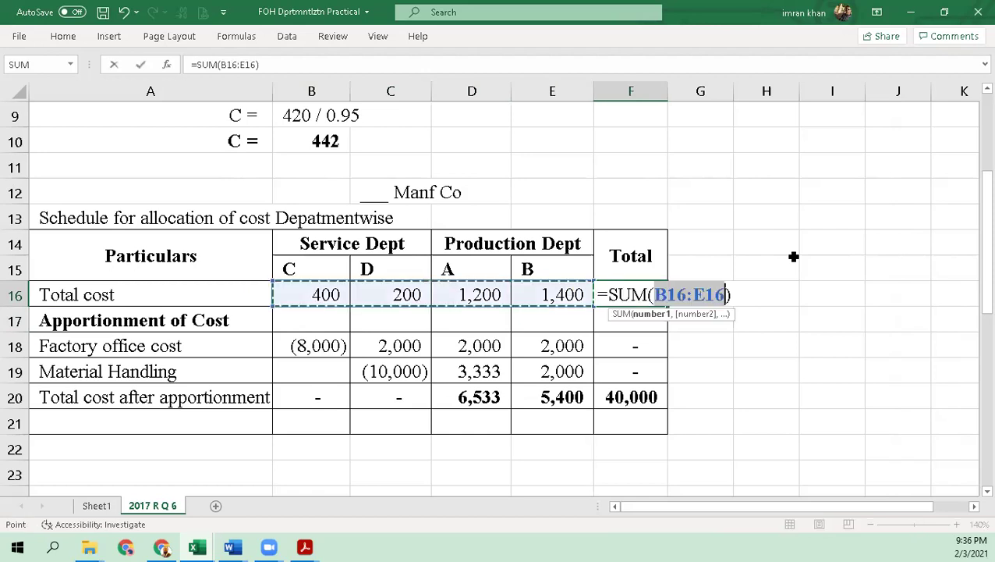
pyautogui.hotkey('ctrl', 'Return')
# Rename the Factory office cost label in A18 to C.
pyautogui.press('Left')
pyautogui.press('Home')
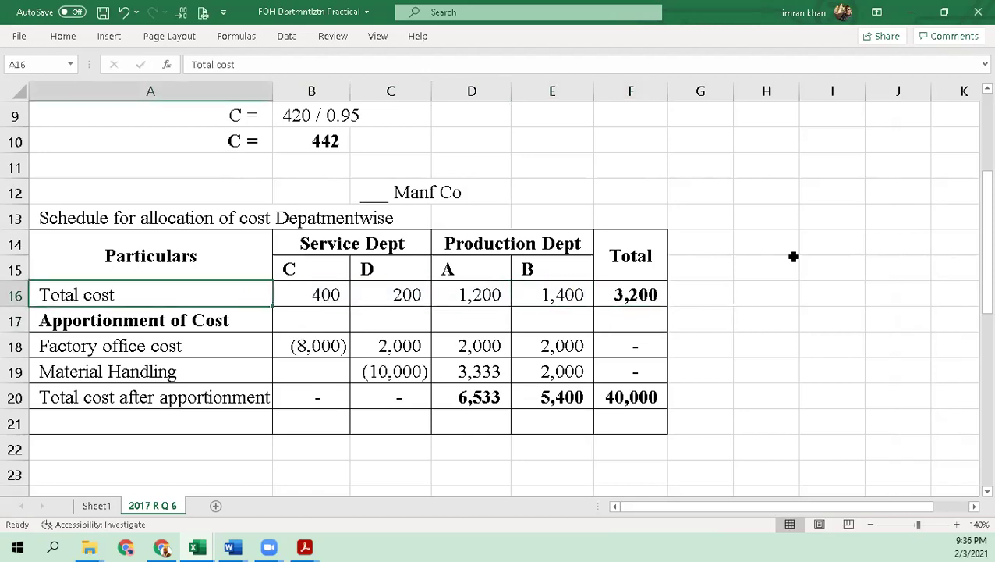
pyautogui.press('Down')
pyautogui.press('Down')
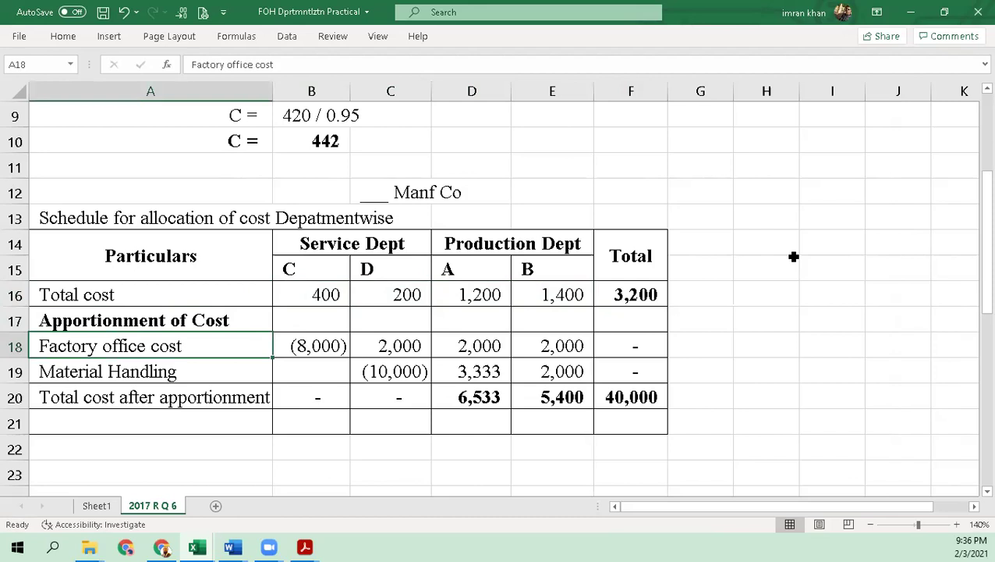
pyautogui.write('C')
pyautogui.press('Return')
# Enter -442 in B18 as the cost apportioned out of department C.
pyautogui.press('Up')
pyautogui.press('Right')
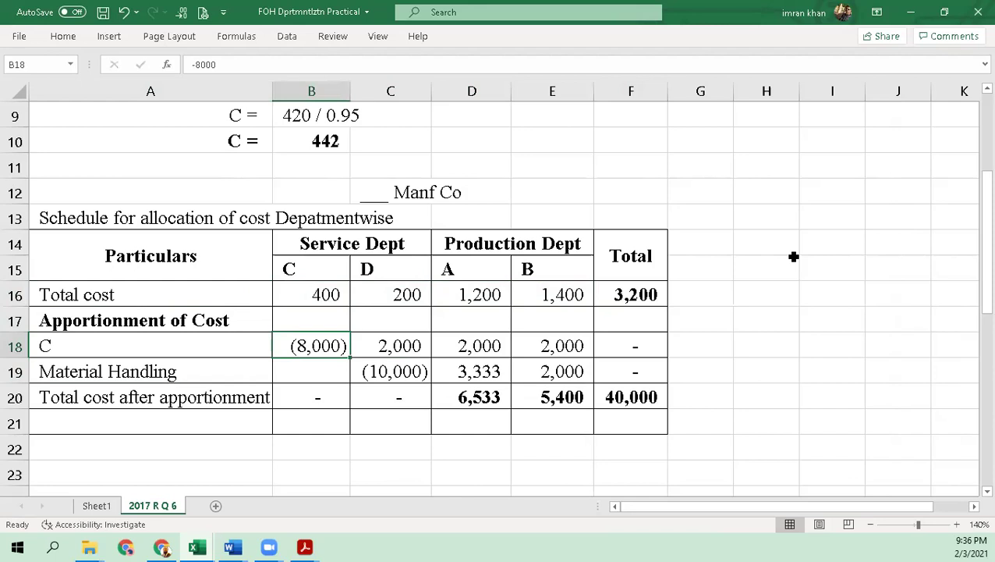
pyautogui.write('442')
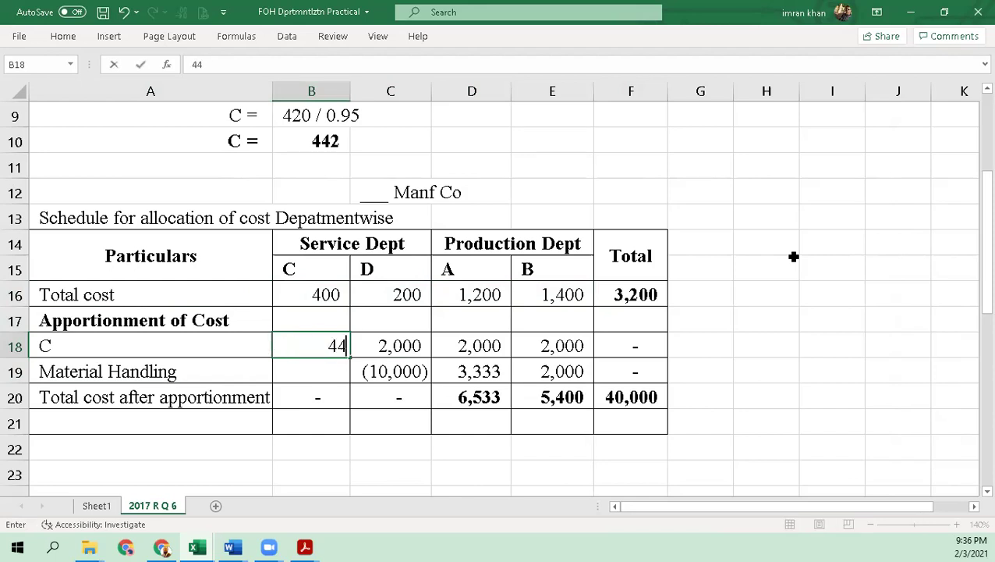
pyautogui.press('F2')
pyautogui.press('Left')
pyautogui.press('Left')
pyautogui.press('Left')
pyautogui.write('-')
pyautogui.press('Return')
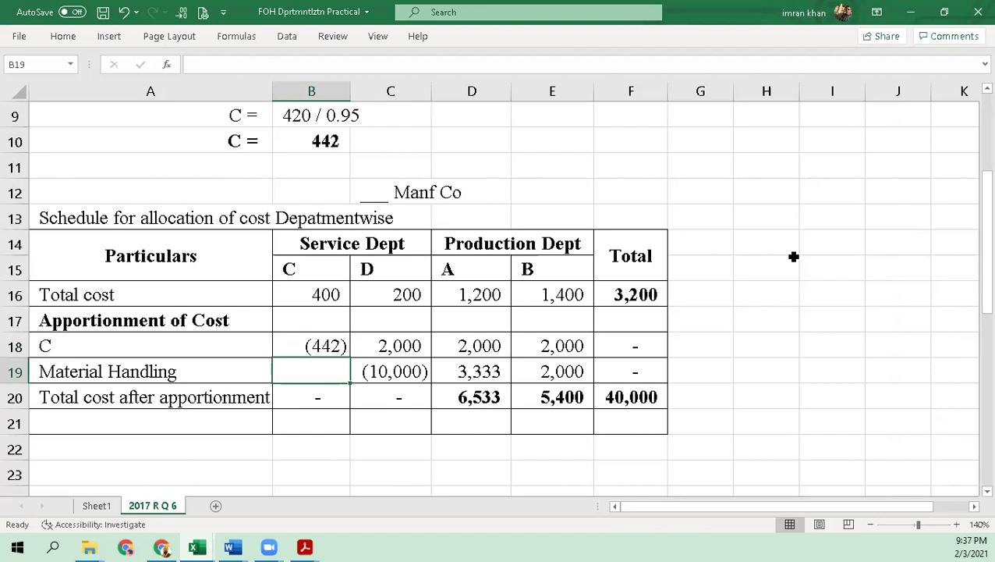
# Calculate department C's remaining balance in B19 with =SUM(B16:B18).
pyautogui.write('=SUM(')
pyautogui.press('Up')
pyautogui.press('Up')
pyautogui.press('Up')
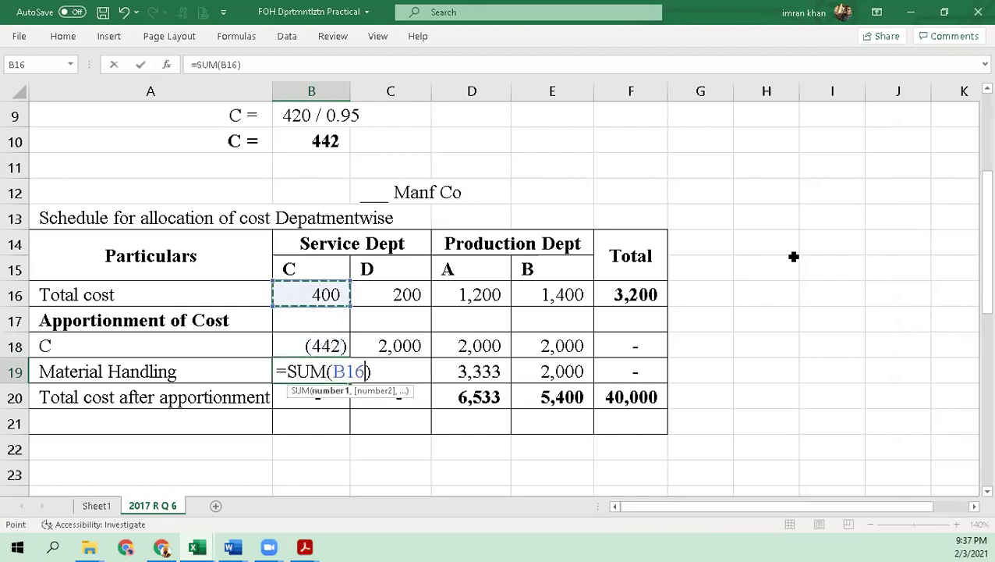
pyautogui.hotkey('shift', 'Down')
pyautogui.hotkey('shift', 'Down')
pyautogui.press('Return')
pyautogui.press('Up')
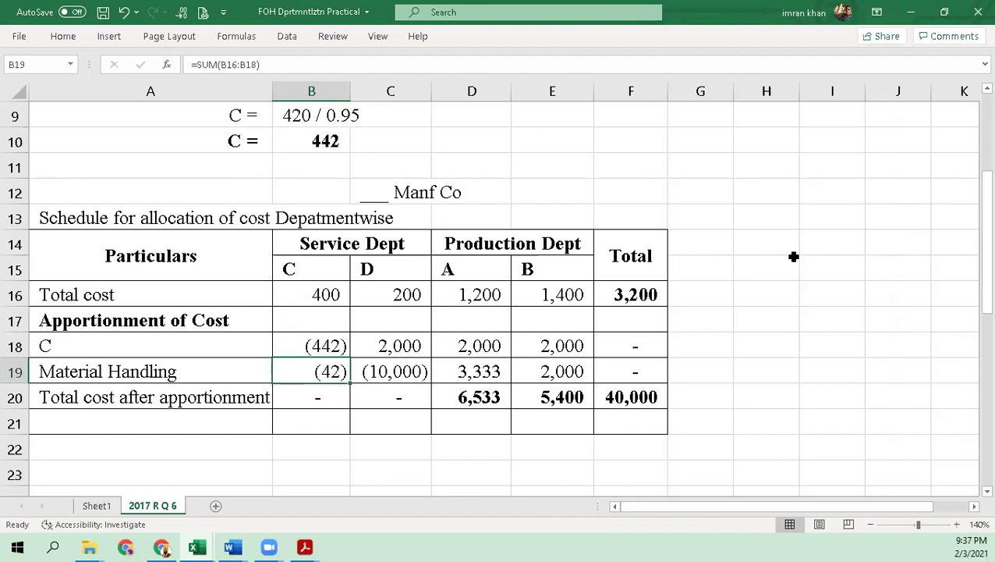
# Apportion C's cost to department D in C18 with =442*50%, checking the allocation percentages in the question PDF in Acrobat Reader.
pyautogui.press('Right')
pyautogui.press('Up')
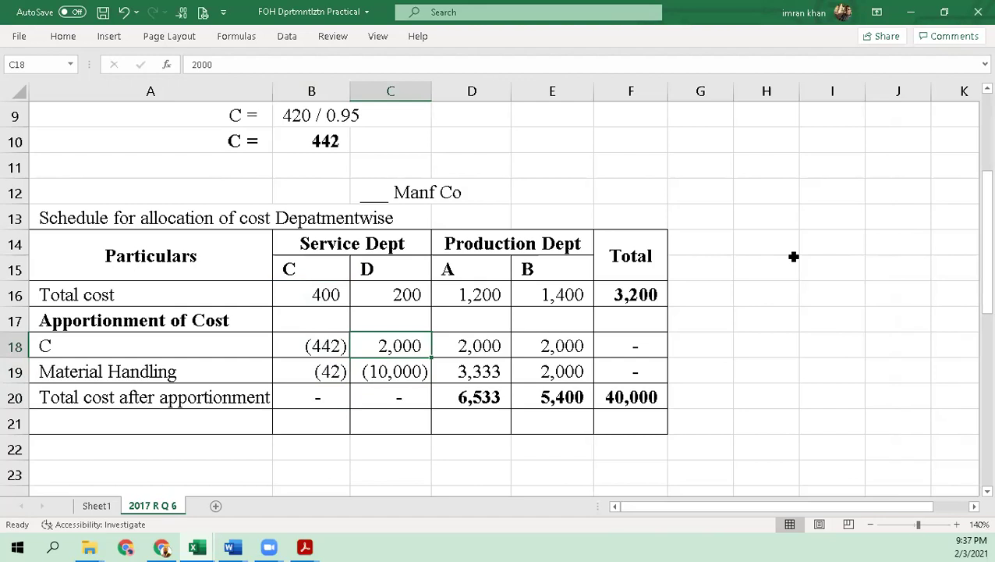
pyautogui.write('=')
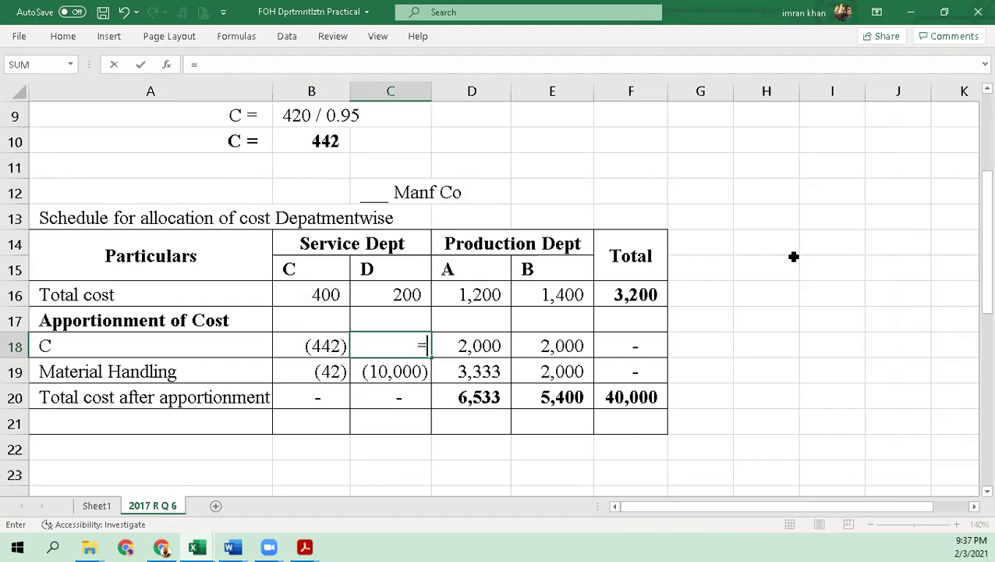
pyautogui.write('442*')
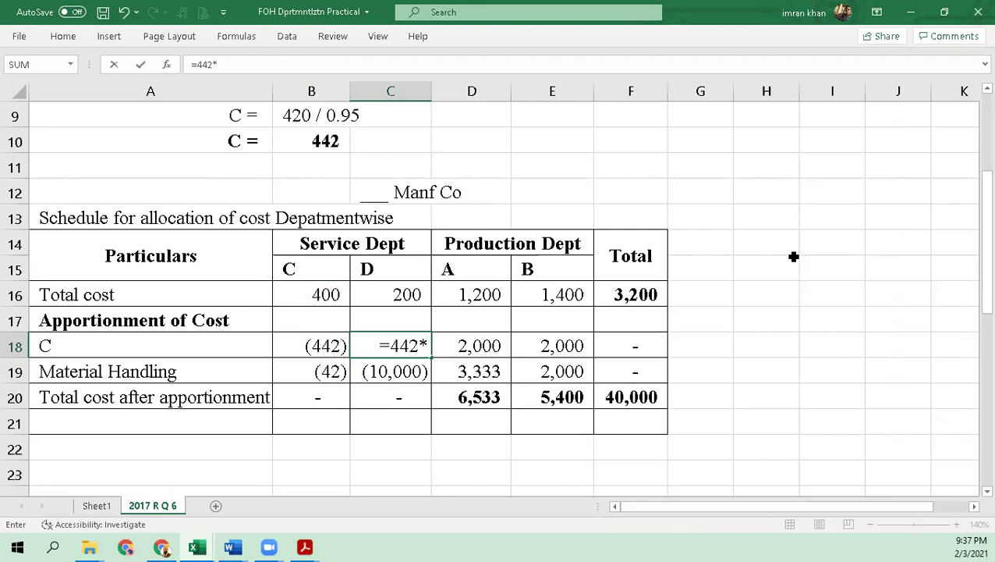
pyautogui.hotkey('alt', 'Tab')
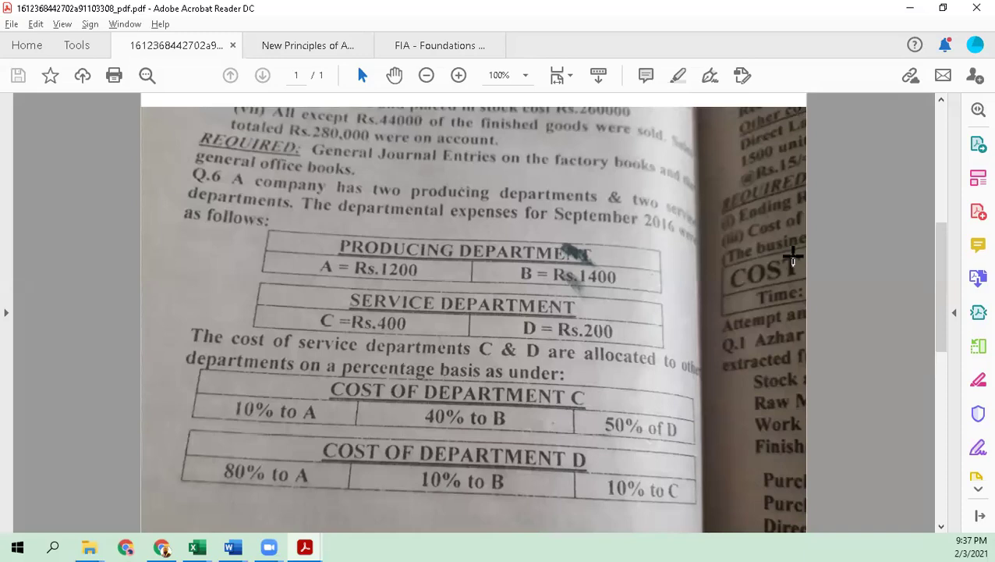
pyautogui.hotkey('alt', 'Tab')
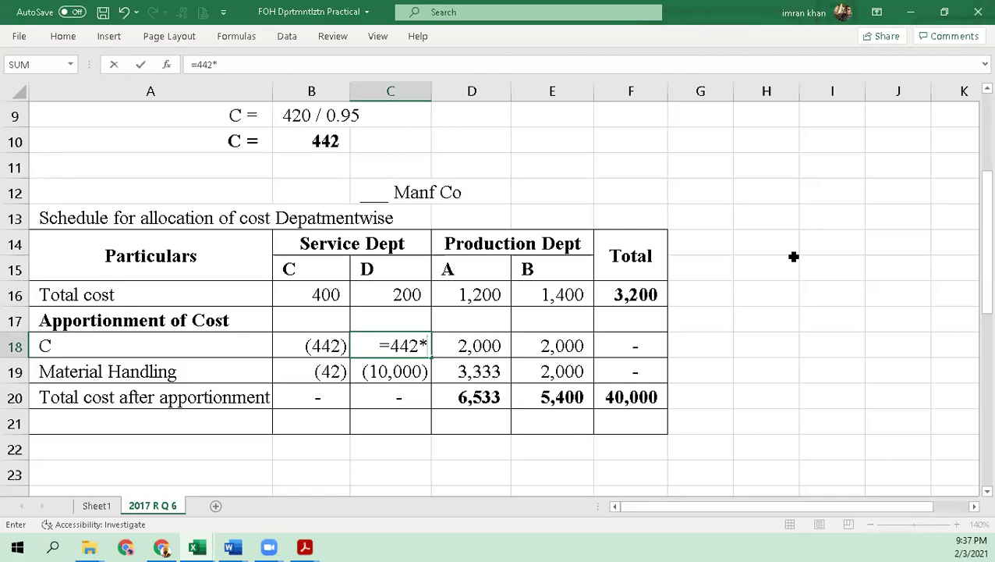
pyautogui.hotkey('alt', 'Tab')
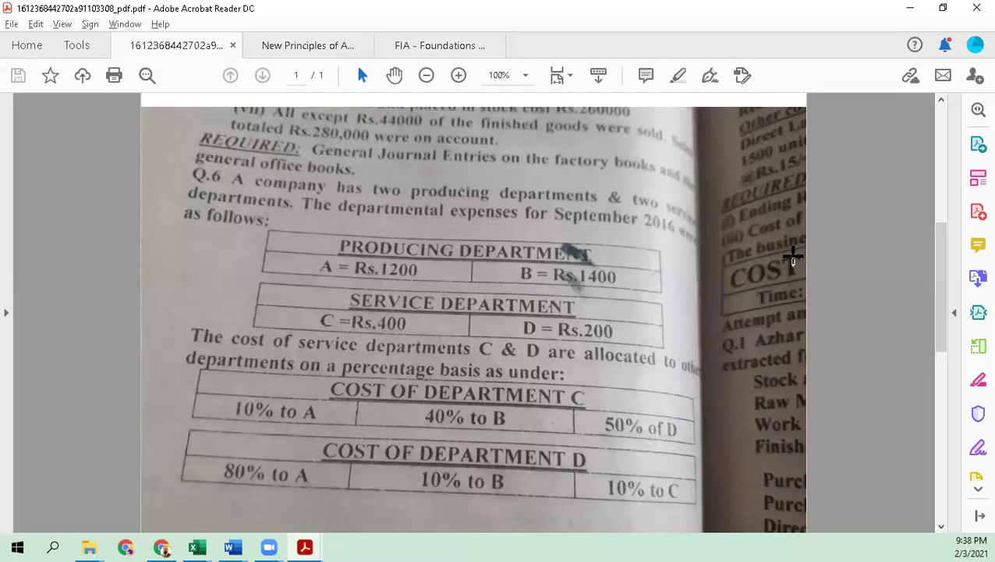
pyautogui.hotkey('alt', 'Tab')
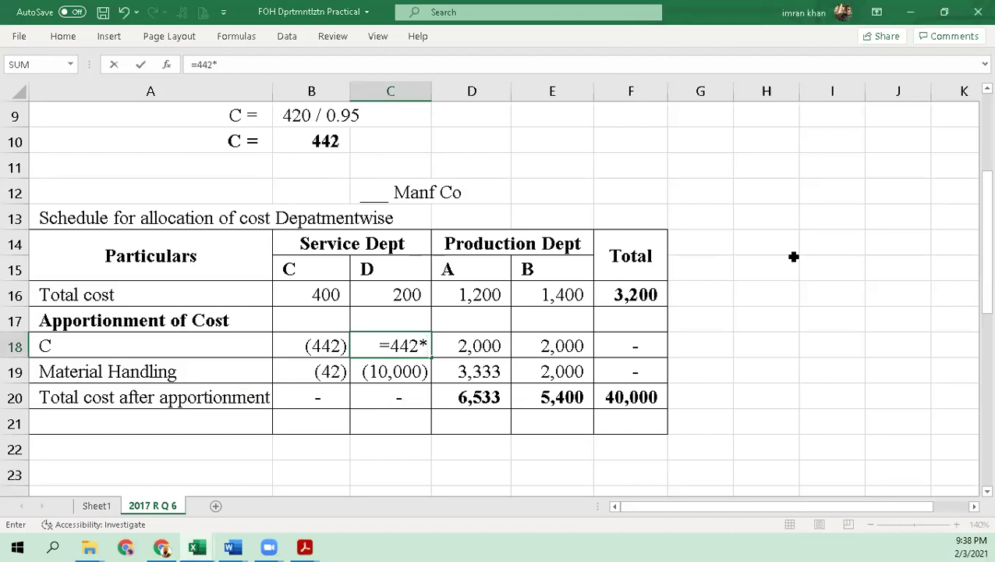
pyautogui.write('50')
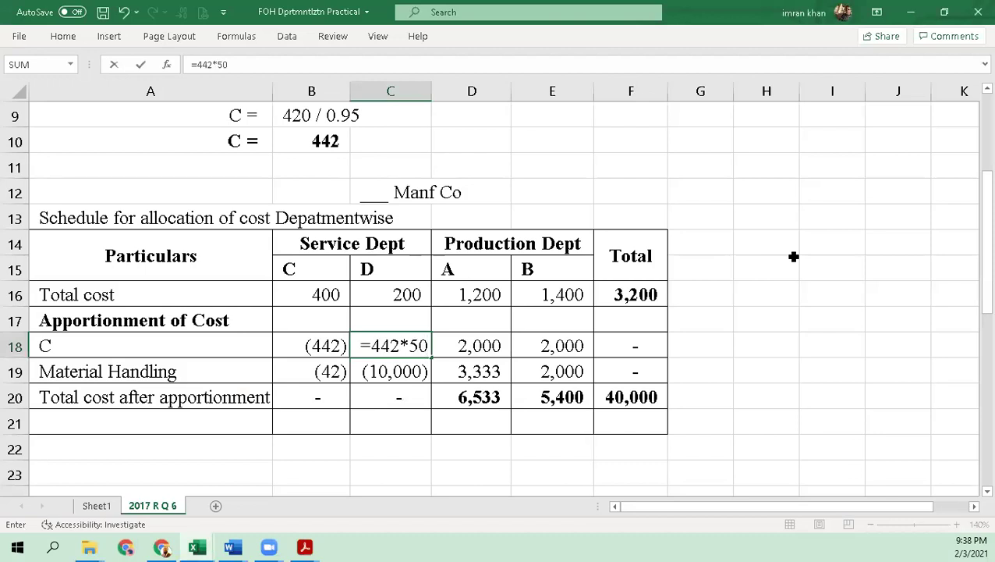
pyautogui.write('%')
pyautogui.press('Return')
# Apportion C's cost to department A in D18 with =442*10%, checking the percentage in the question PDF.
pyautogui.press('Up')
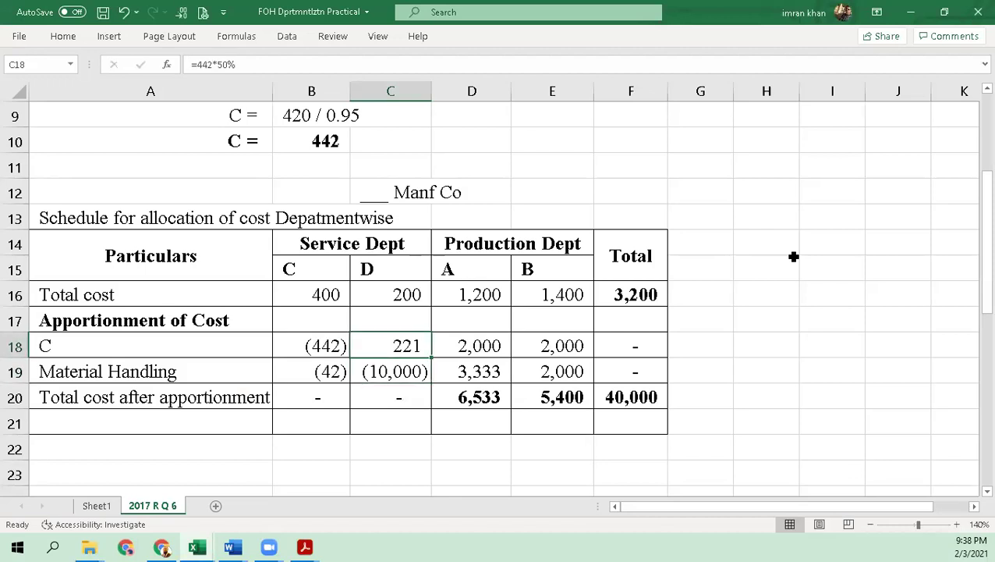
pyautogui.press('Right')
pyautogui.write('=')
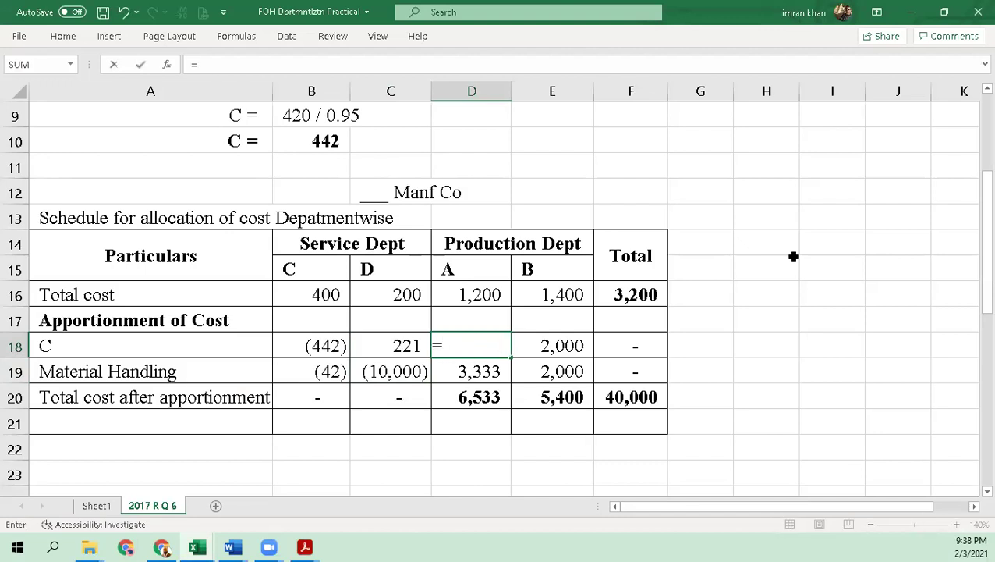
pyautogui.write('442*')
pyautogui.hotkey('alt', 'Tab')
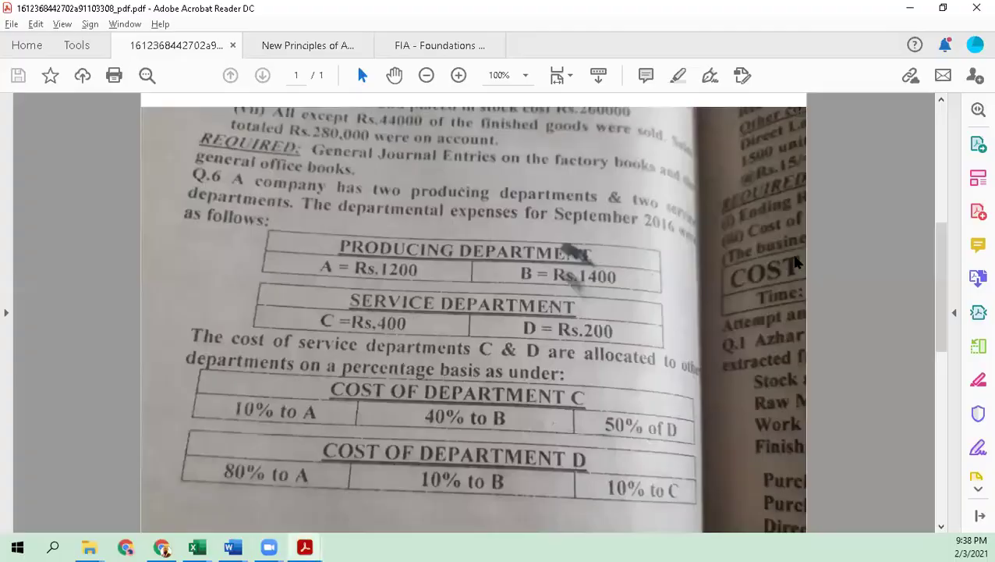
pyautogui.hotkey('alt', 'Tab')
pyautogui.write('10')
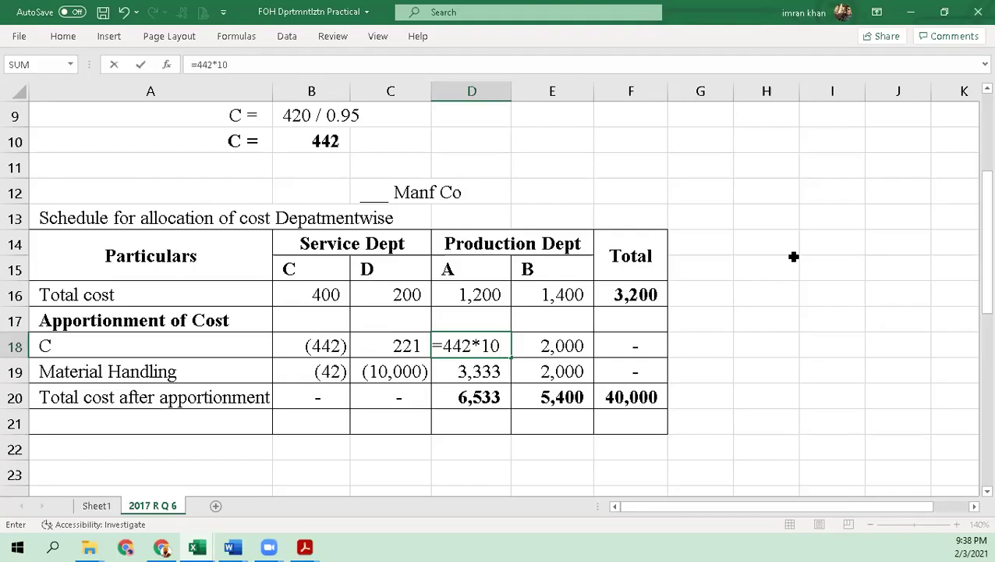
pyautogui.write('%')
pyautogui.press('Return')
# Apportion C's cost to department B in E18 with =442*40%.
pyautogui.press('Up')
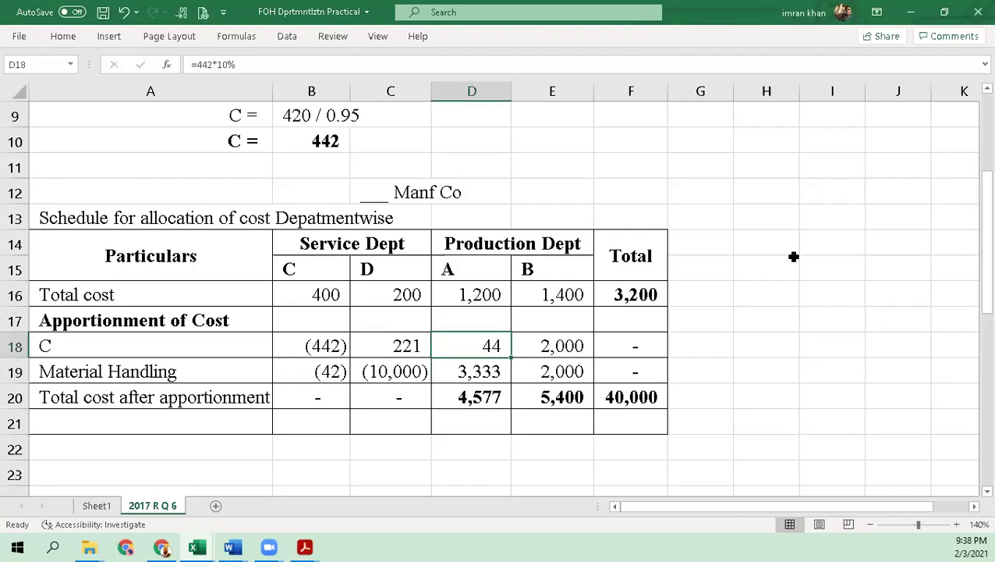
pyautogui.press('Right')
pyautogui.write('=442')
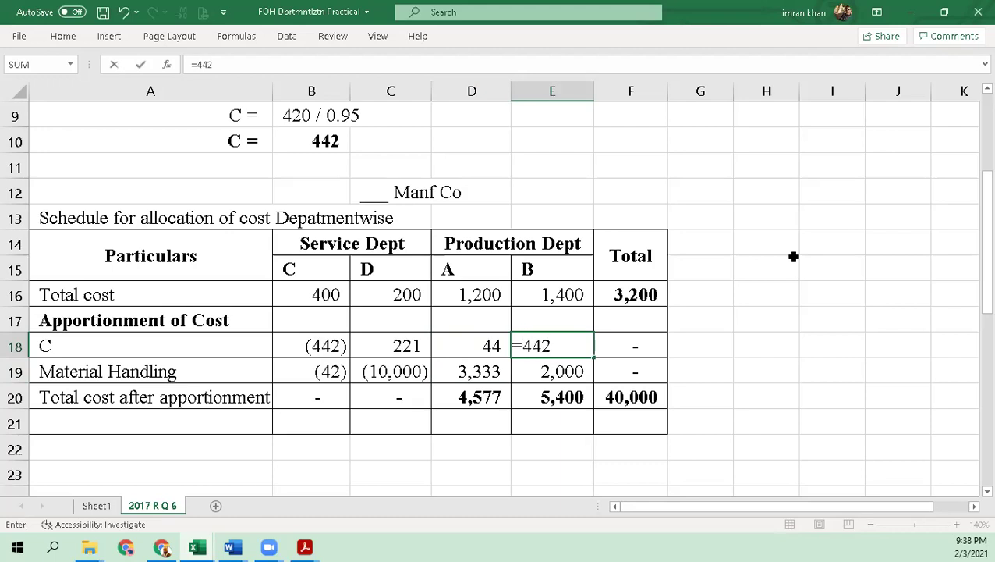
pyautogui.write('*40%')
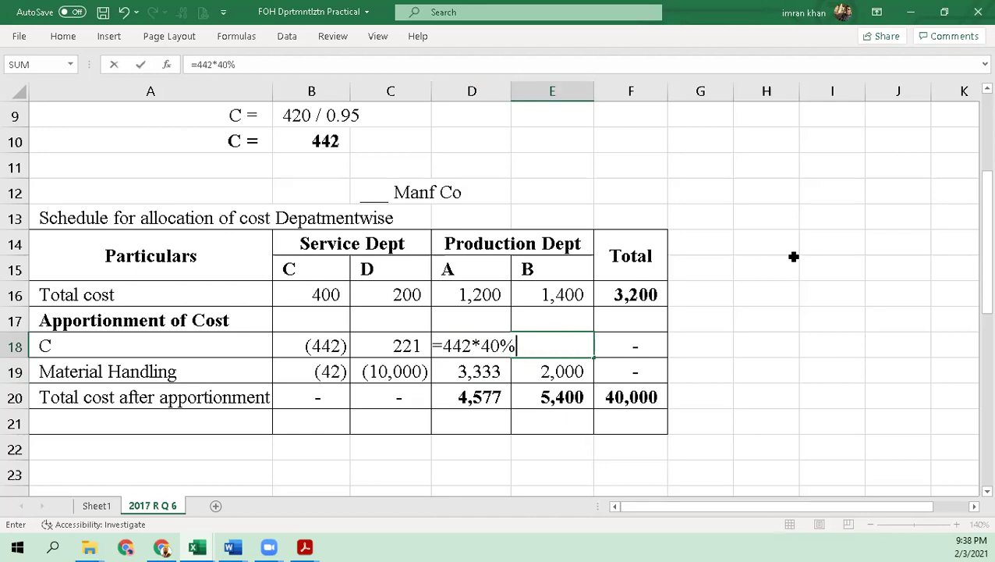
pyautogui.press('Return')
# Total department C's apportionment row in F18 with =SUM(B18:E18).
pyautogui.press('Up')
pyautogui.press('Right')
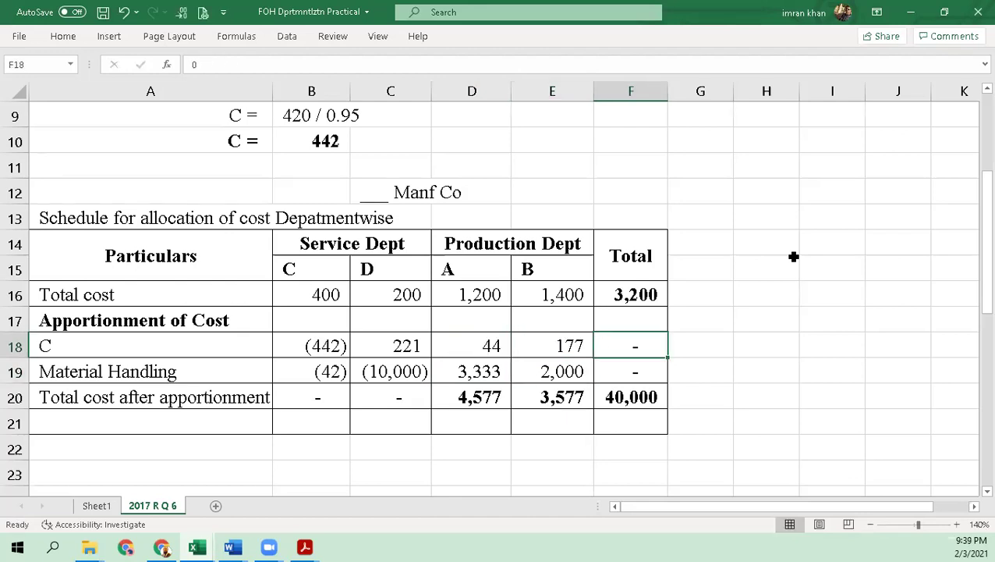
pyautogui.hotkey('alt', '=')
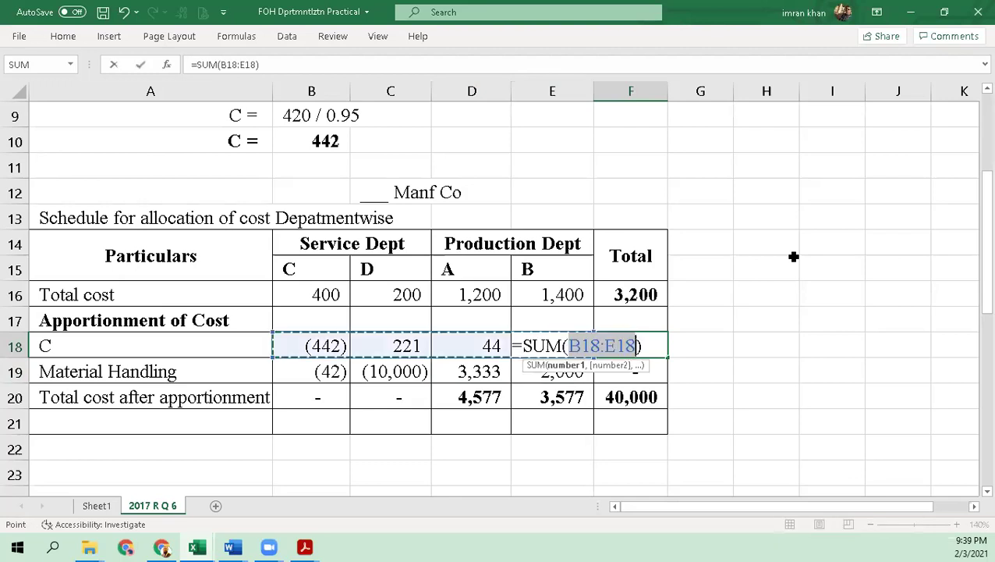
pyautogui.press('Return')
# Review the formulas that apportion department C's cost across row 18.
pyautogui.press('Up')
pyautogui.press('Left')
pyautogui.press('Left')
pyautogui.press('Left')
pyautogui.press('Left')
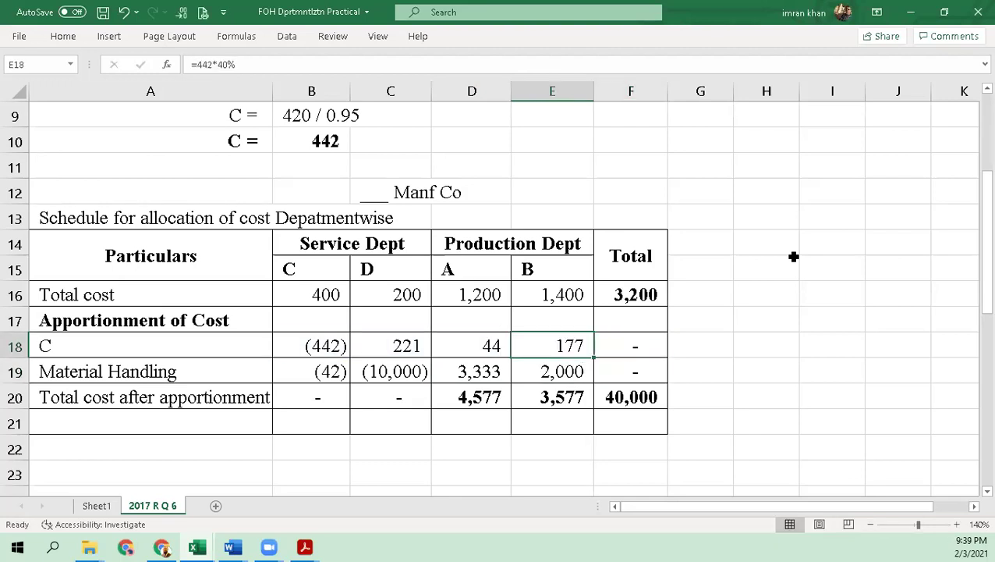
pyautogui.press('Right')
pyautogui.press('Right')
pyautogui.press('Right')
pyautogui.press('Right')
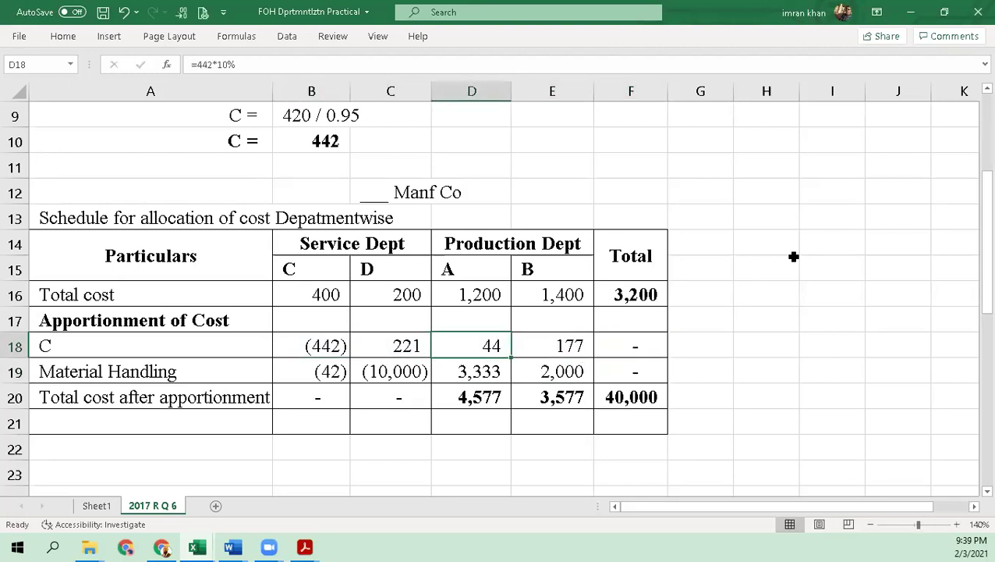
pyautogui.press('Left')
pyautogui.press('Left')
pyautogui.press('Left')
# Clear the leftover amount for department D in the Material Handling row, cell C19.
pyautogui.press('Down')
pyautogui.press('Up')
pyautogui.press('Up')
pyautogui.press('Down')
pyautogui.press('Down')
pyautogui.press('Up')
pyautogui.press('Up')
pyautogui.press('Up')
pyautogui.press('Down')
pyautogui.press('Down')
pyautogui.press('Down')
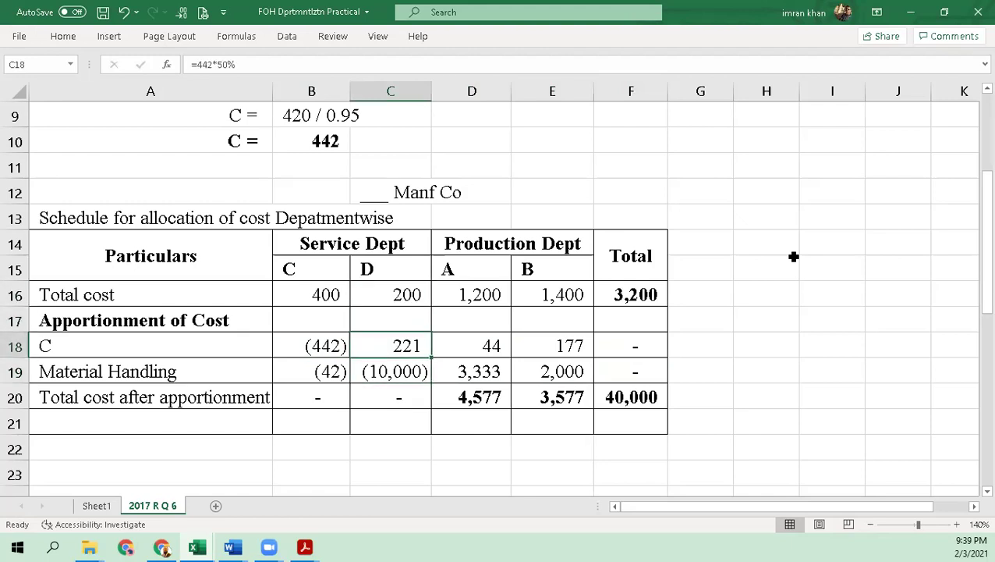
pyautogui.press('Delete')
pyautogui.press('Up')
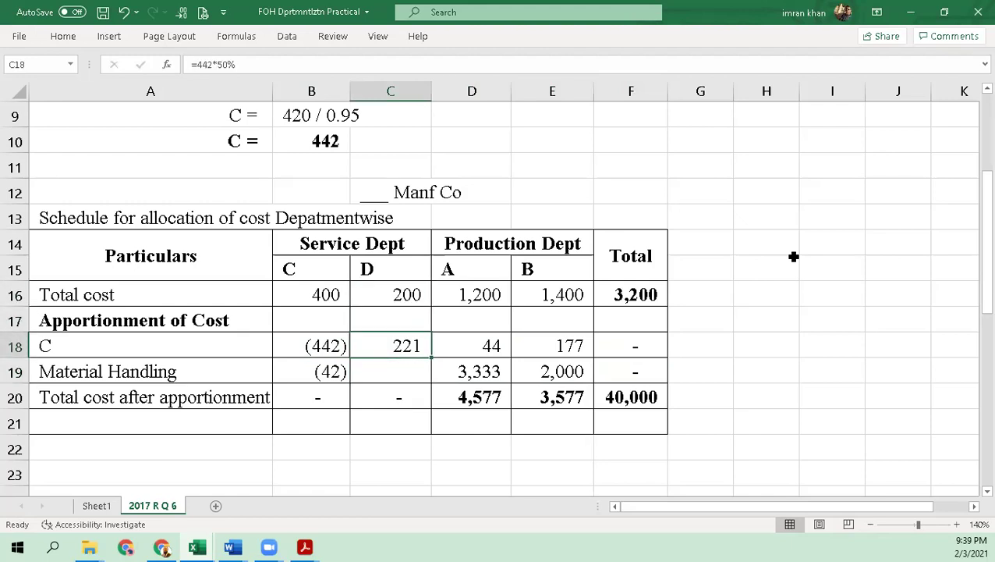
# Examine department D's amounts and the remaining entries in the Material Handling row of the schedule.
pyautogui.press('Up')
pyautogui.press('Up')
pyautogui.press('Down')
pyautogui.press('Down')
pyautogui.press('Down')
pyautogui.press('Down')
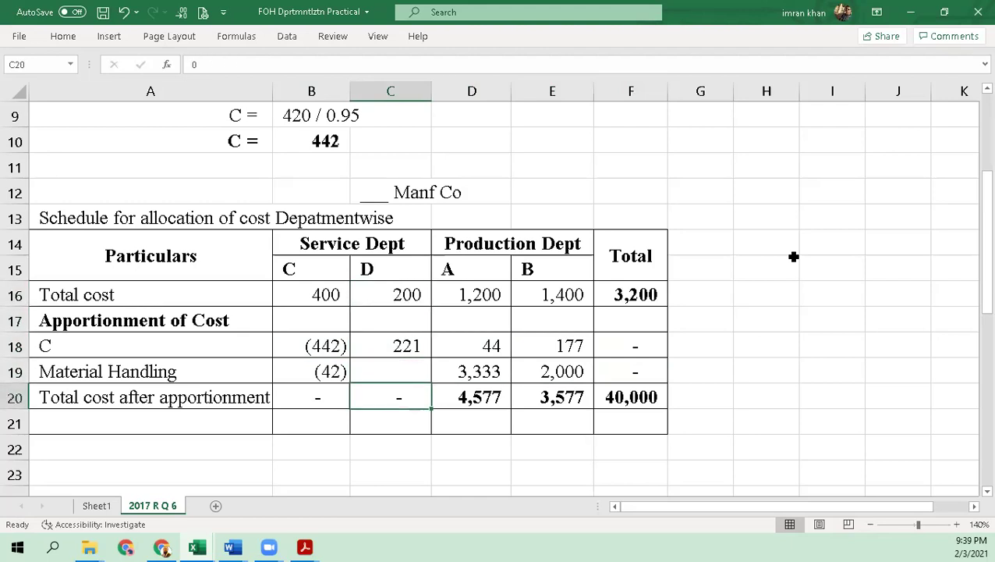
pyautogui.press('Left')
pyautogui.press('Left')
pyautogui.press('Up')
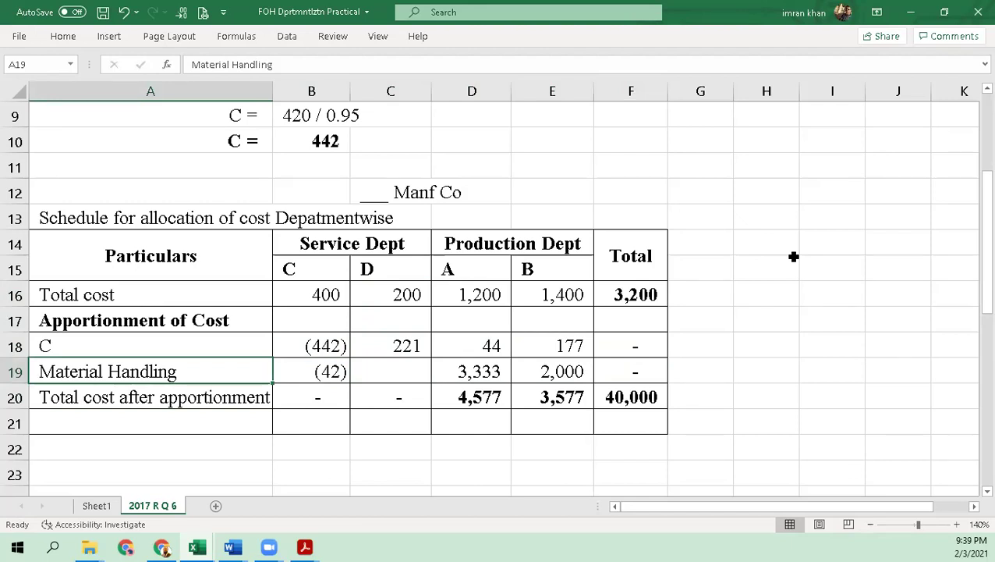
pyautogui.press('Right')
pyautogui.press('Right')
pyautogui.press('Right')
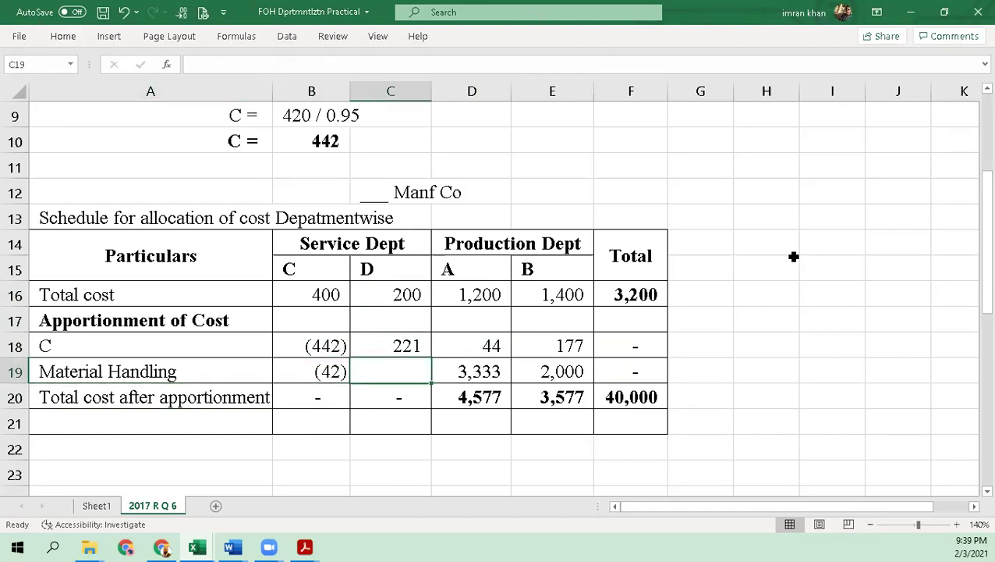
pyautogui.press('Left')
pyautogui.press('Left')
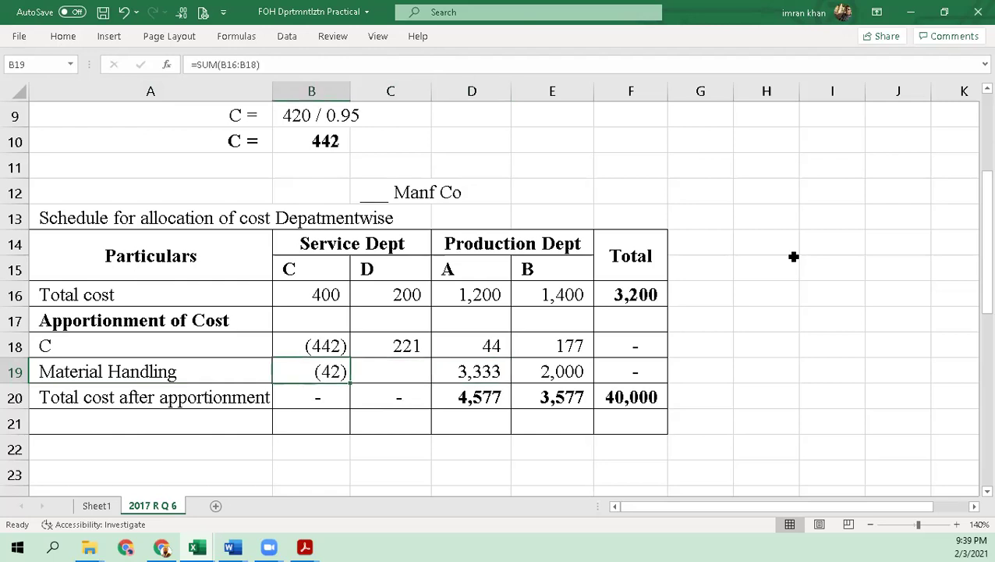
pyautogui.hotkey('shift', 'Right')
pyautogui.hotkey('shift', 'Right')
pyautogui.hotkey('shift', 'Right')
pyautogui.press('Right')
pyautogui.press('Right')
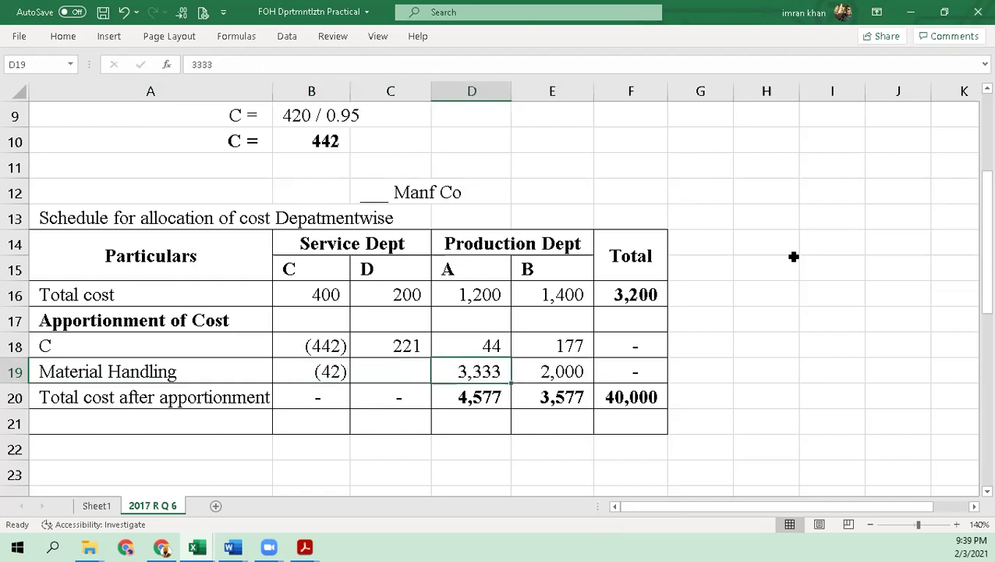
pyautogui.press('Left')
pyautogui.press('Left')
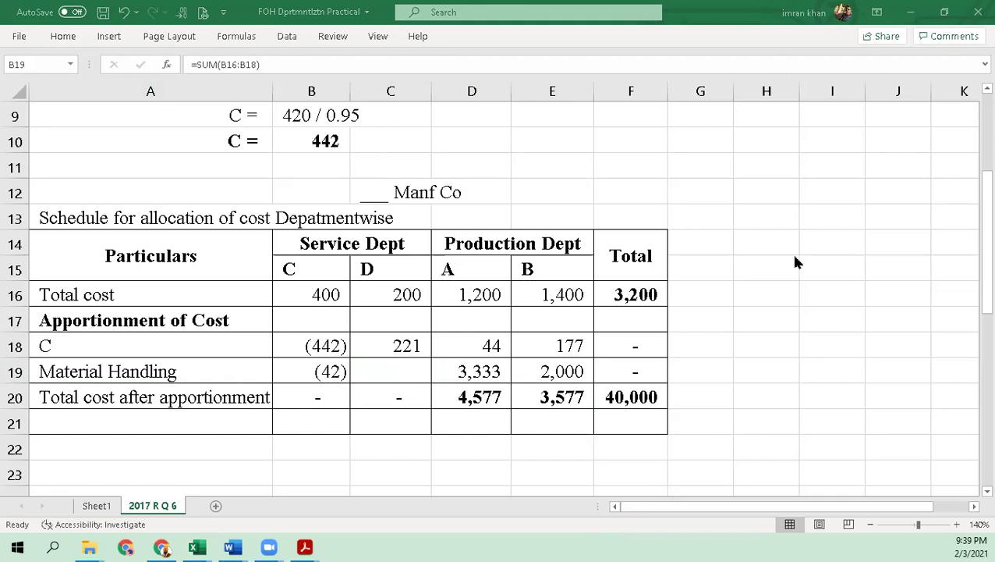
# Switch to the Word notes and put parentheses around the 2,025 directly below (42,025) in the Apportionment table's Maintenance column.
pyautogui.hotkey('alt', 'Tab')
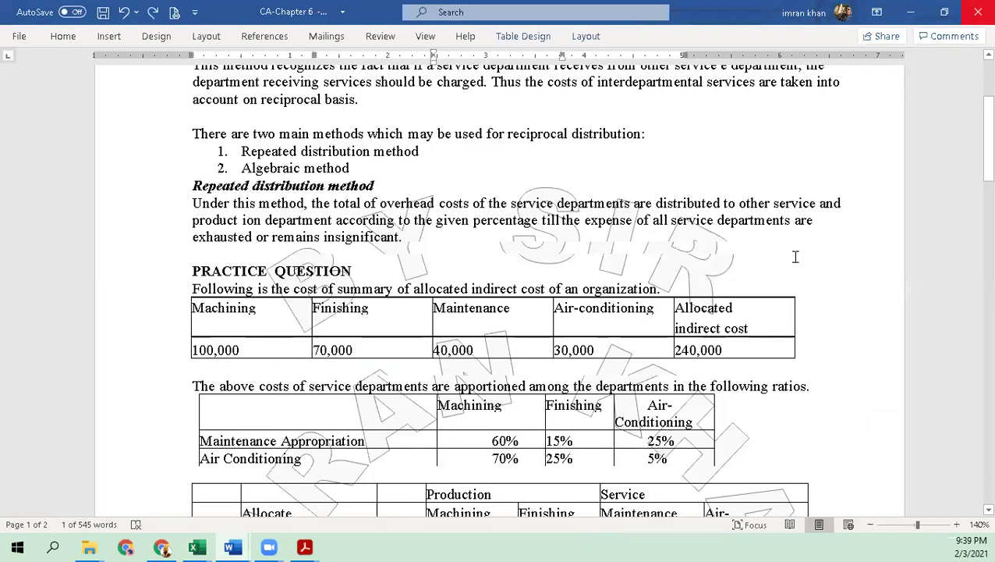
pyautogui.scroll(-10, 796, 257)
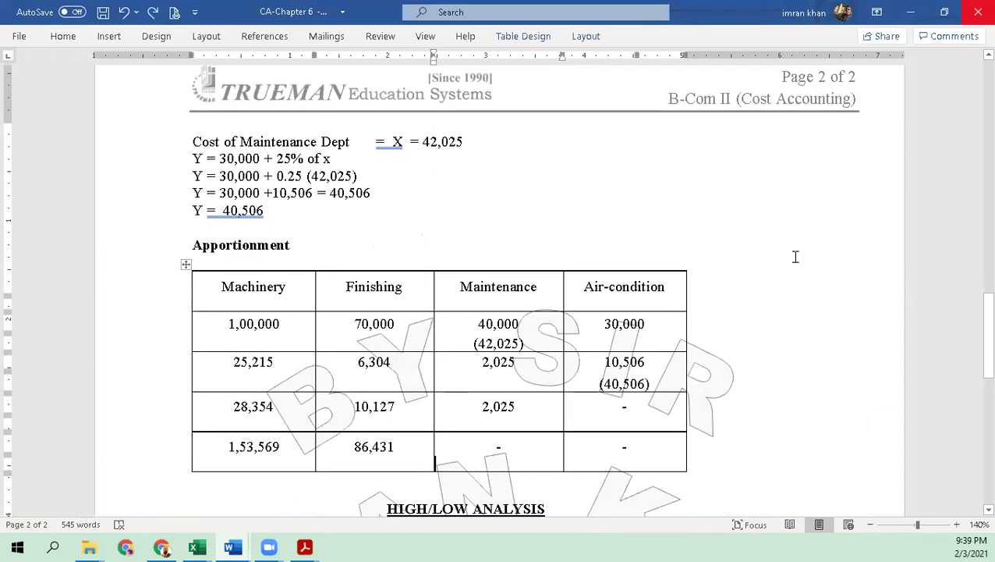
pyautogui.press('Up')
pyautogui.press('Down')
pyautogui.write(')')
pyautogui.press('Left')
pyautogui.press('Left')
pyautogui.press('Left')
pyautogui.press('Left')
pyautogui.press('Left')
pyautogui.press('Left')
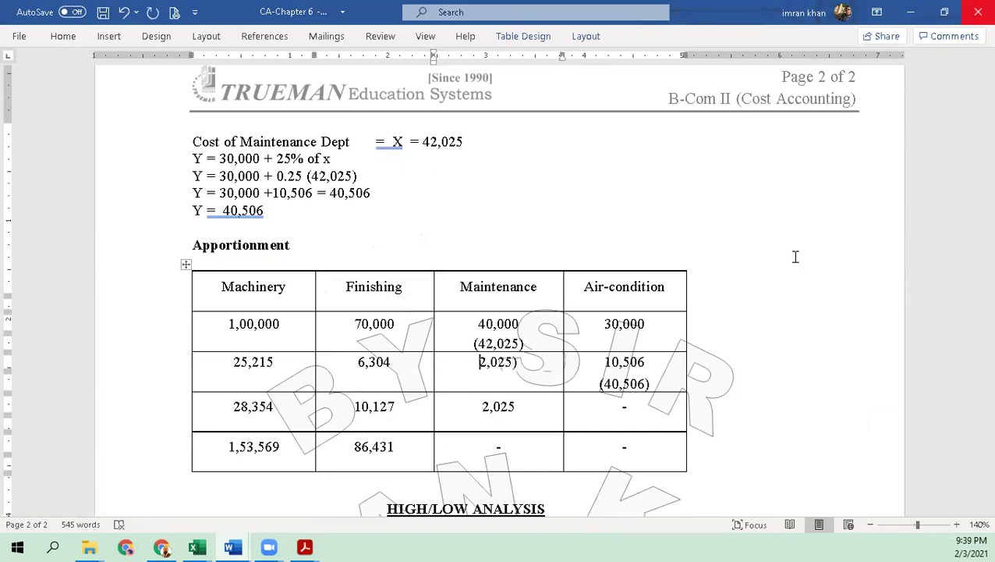
pyautogui.write('(')
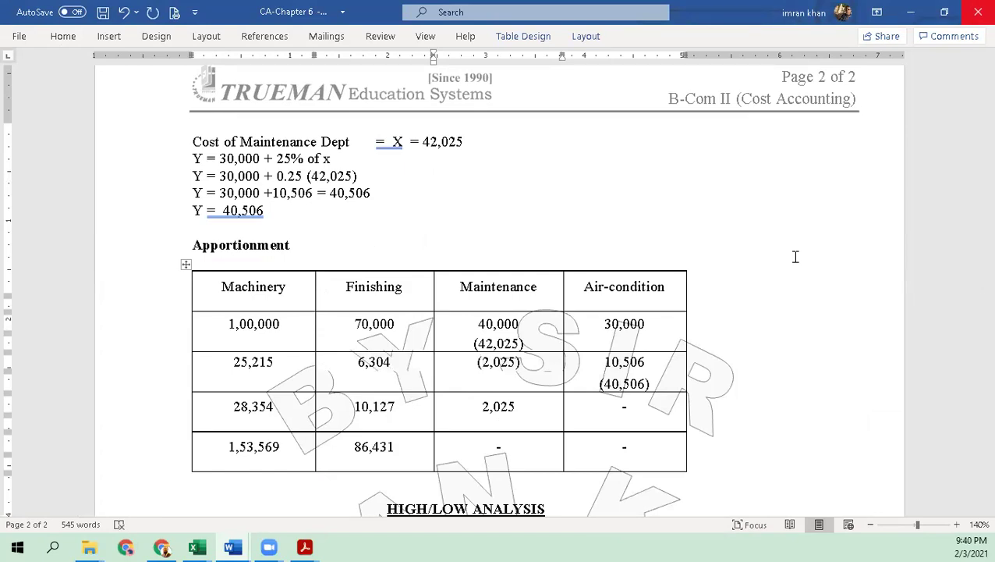
# Return to the Excel schedule and clear the Material Handling label in A19.
pyautogui.hotkey('alt', 'Tab')
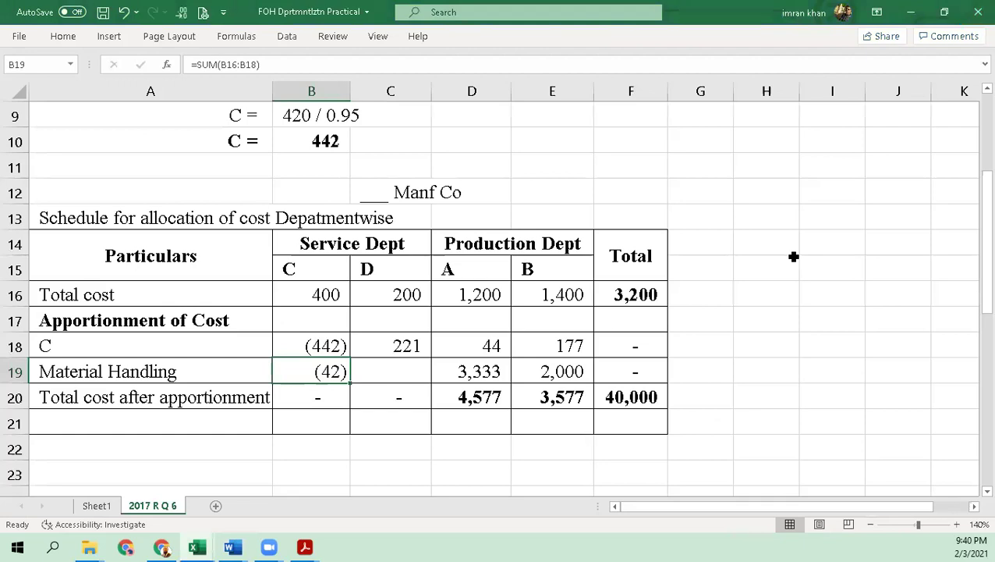
pyautogui.press('Left')
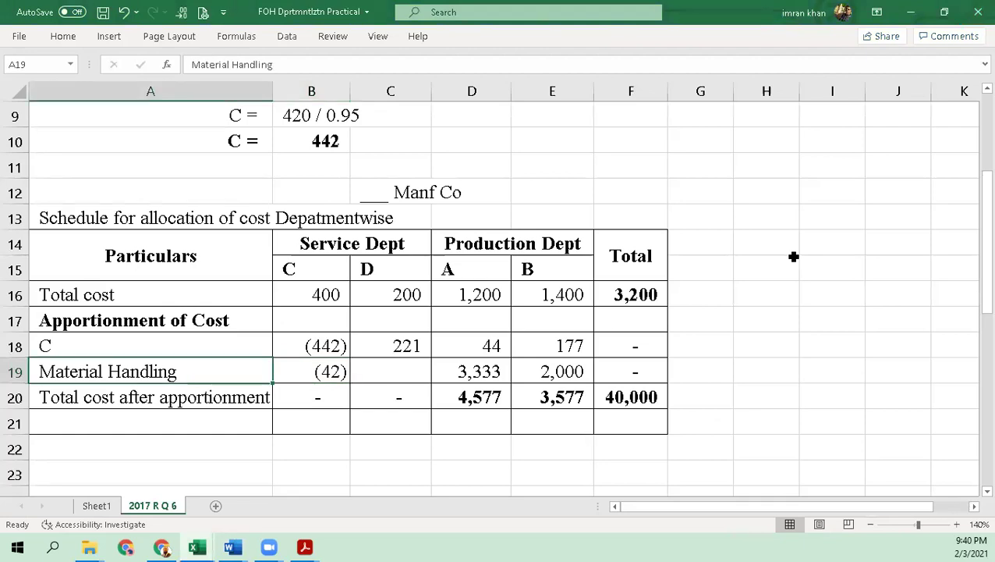
pyautogui.press('Delete')
pyautogui.press('Down')
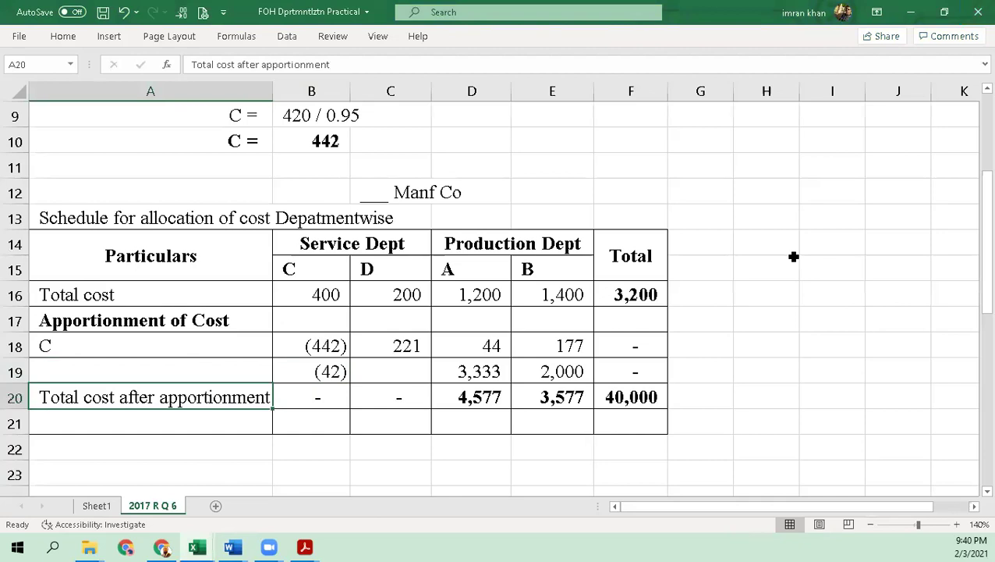
# Insert a row above Total cost after apportionment and label it D in A20.
pyautogui.press('alt')
pyautogui.press('l')
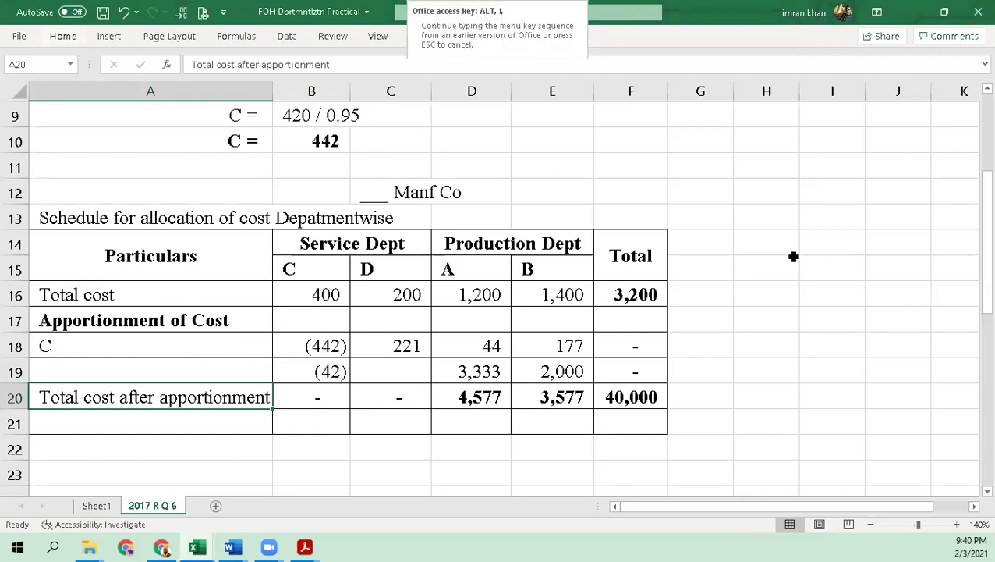
pyautogui.press('r')
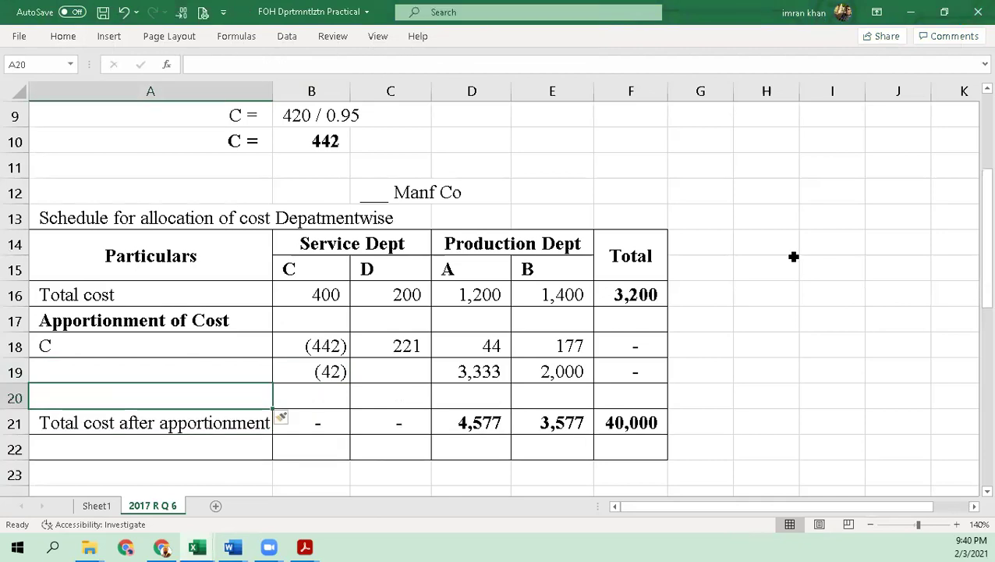
pyautogui.write('D')
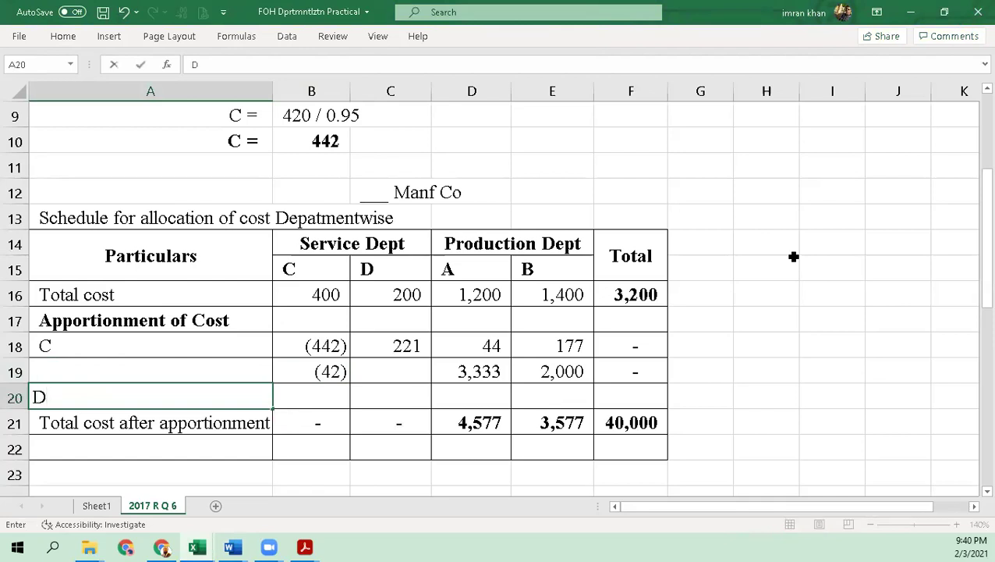
pyautogui.press('Return')
# Look up department D's calculated cost in the algebraic workings above the schedule.
pyautogui.press('Up')
pyautogui.press('Right')
pyautogui.press('Right')
pyautogui.press('Right')
pyautogui.press('Right')
pyautogui.press('Left')
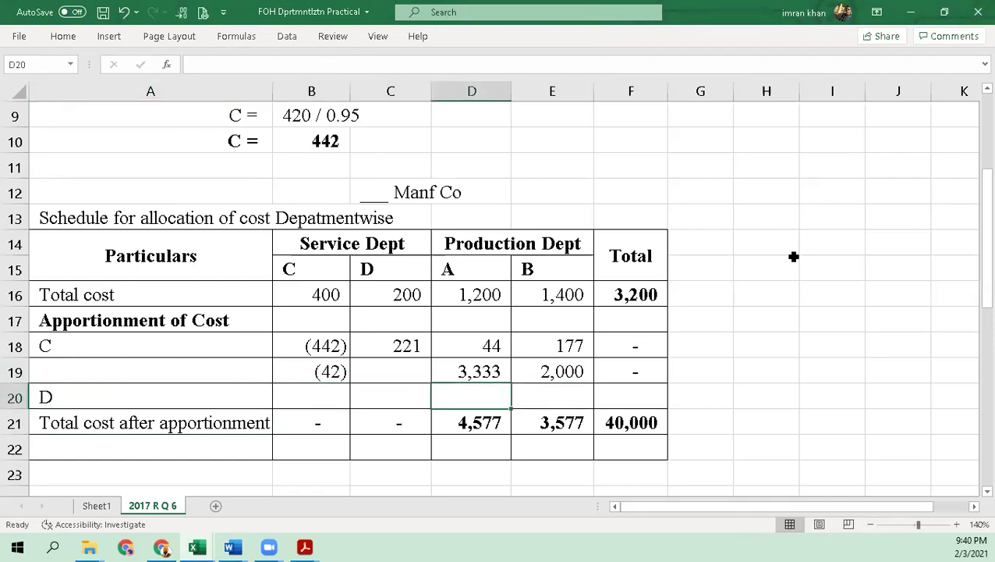
pyautogui.press('Left')
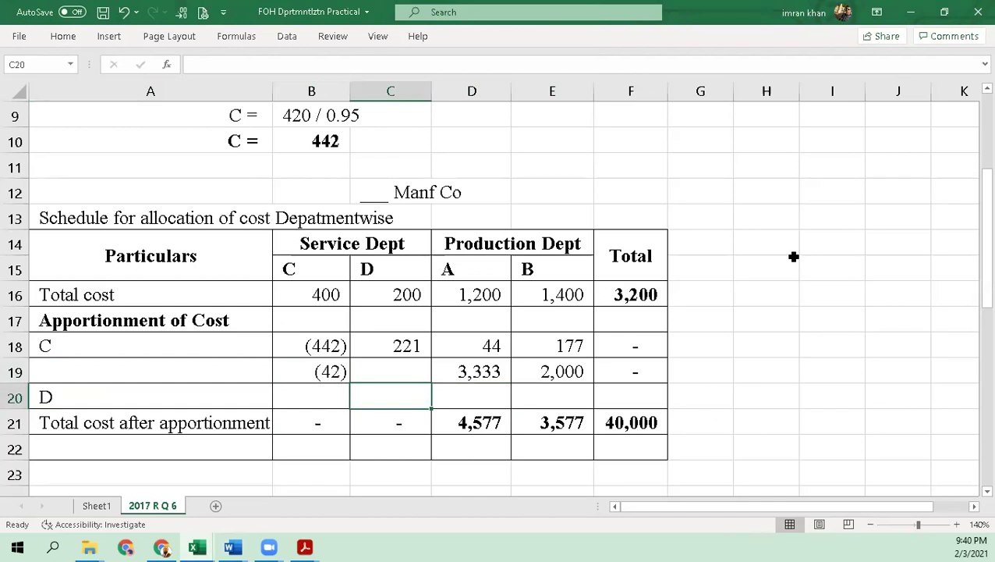
pyautogui.press('Up')
pyautogui.press('Up')
pyautogui.press('Up')
pyautogui.press('Up')
pyautogui.press('Up')
pyautogui.press('Up')
pyautogui.press('Up')
pyautogui.press('Up')
pyautogui.press('Up')
pyautogui.press('Up')
pyautogui.press('Up')
pyautogui.press('Up')
pyautogui.press('Up')
pyautogui.press('Up')
pyautogui.press('Up')
pyautogui.press('Up')
pyautogui.press('Up')
pyautogui.press('Up')
pyautogui.press('Up')
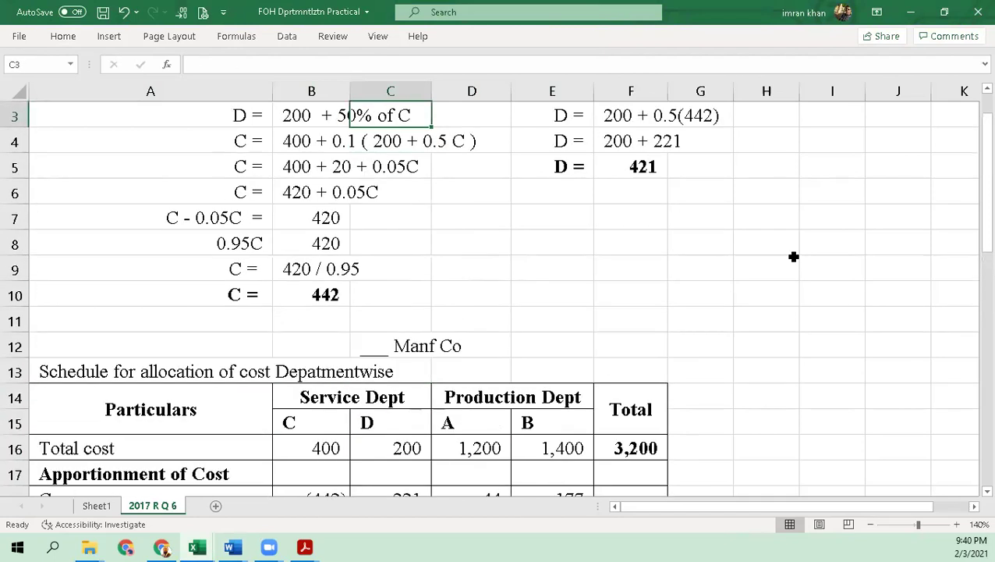
pyautogui.press('Down')
pyautogui.press('Down')
pyautogui.press('Down')
pyautogui.press('Down')
pyautogui.press('Down')
pyautogui.press('Right')
pyautogui.press('Right')
pyautogui.press('Right')
pyautogui.press('Right')
pyautogui.press('Up')
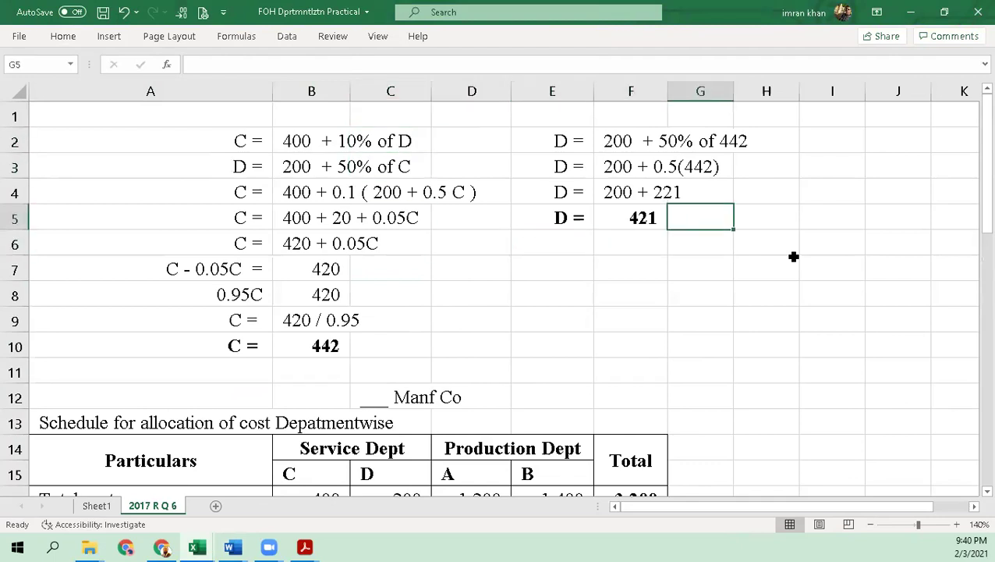
pyautogui.press('Left')
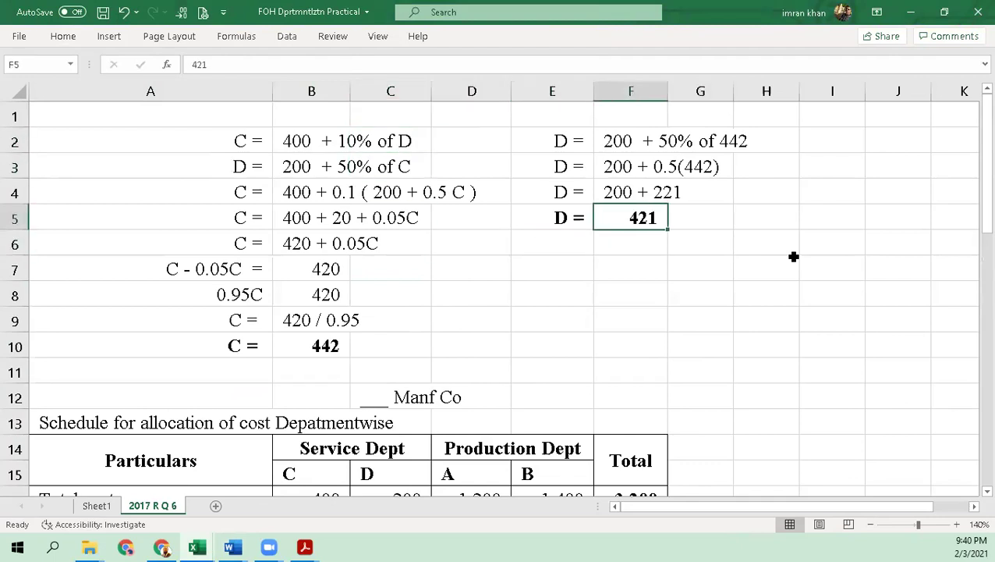
# Enter -421 in C20 to take department D's cost out of its own column.
pyautogui.press('Down')
pyautogui.press('Down')
pyautogui.press('Down')
pyautogui.press('Down')
pyautogui.press('Down')
pyautogui.press('Down')
pyautogui.press('Down')
pyautogui.press('Down')
pyautogui.press('Down')
pyautogui.press('Down')
pyautogui.press('Down')
pyautogui.press('Down')
pyautogui.press('Down')
pyautogui.press('Down')
pyautogui.press('Down')
pyautogui.press('Down')
pyautogui.press('Down')
pyautogui.press('Down')
pyautogui.press('Down')
pyautogui.press('Down')
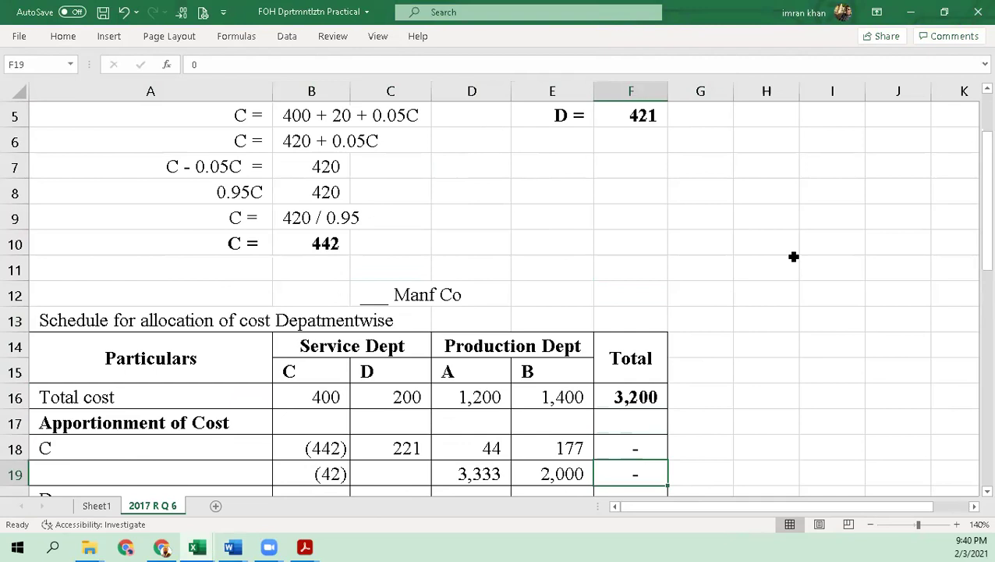
pyautogui.press('Left')
pyautogui.press('Up')
pyautogui.press('Left')
pyautogui.press('Left')
pyautogui.press('Up')
pyautogui.press('Up')
pyautogui.press('Left')
pyautogui.press('Up')
pyautogui.press('Up')
pyautogui.press('Right')
pyautogui.write('421')
pyautogui.press('F2')
pyautogui.press('Left')
pyautogui.press('Left')
pyautogui.press('Left')
pyautogui.write('+')
pyautogui.press('BackSpace')
pyautogui.write('-')
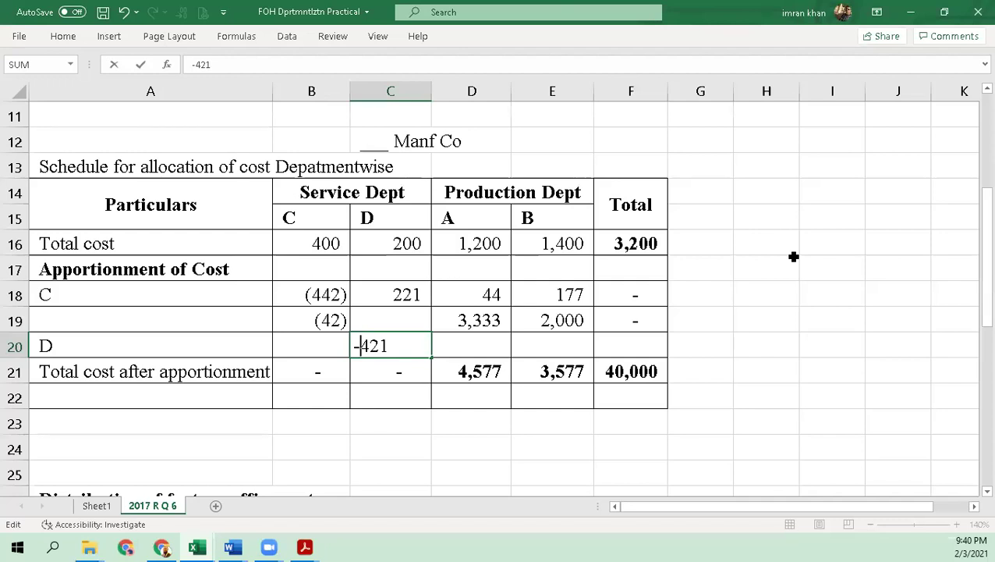
pyautogui.press('Return')
# Commit the -421 entry in C20 and go to department C's cell in the D row.
pyautogui.press('Up')
pyautogui.press('Right')
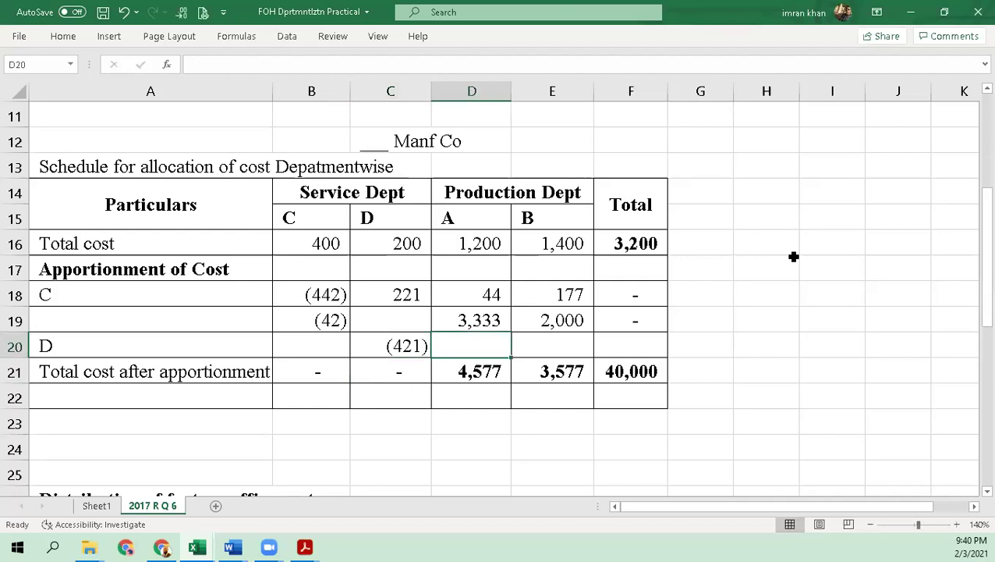
pyautogui.press('Left')
pyautogui.press('Left')
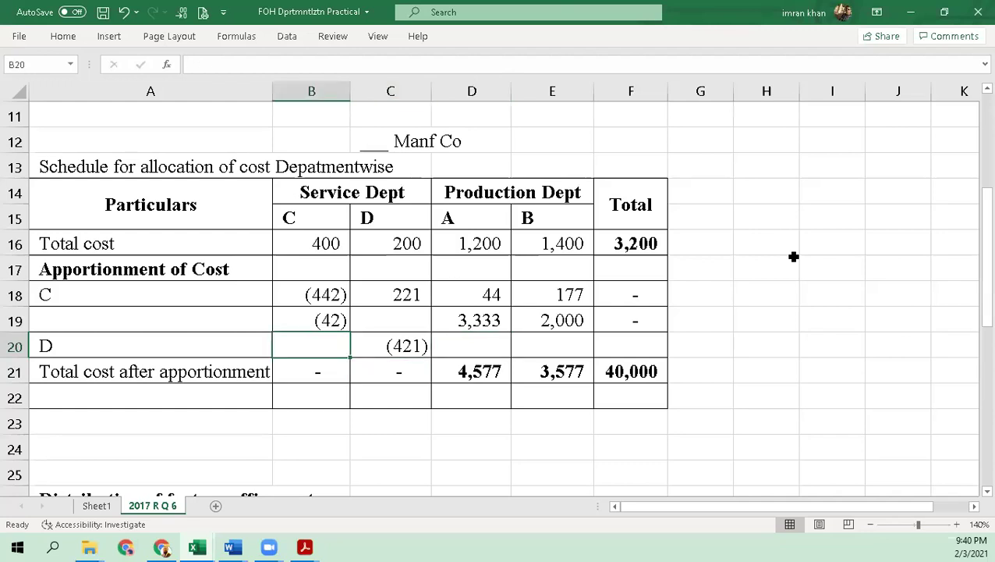
# Check in the Q.6 question PDF how department D's cost is divided among the other departments, and discard the unfinished formula in B20.
pyautogui.write('=')
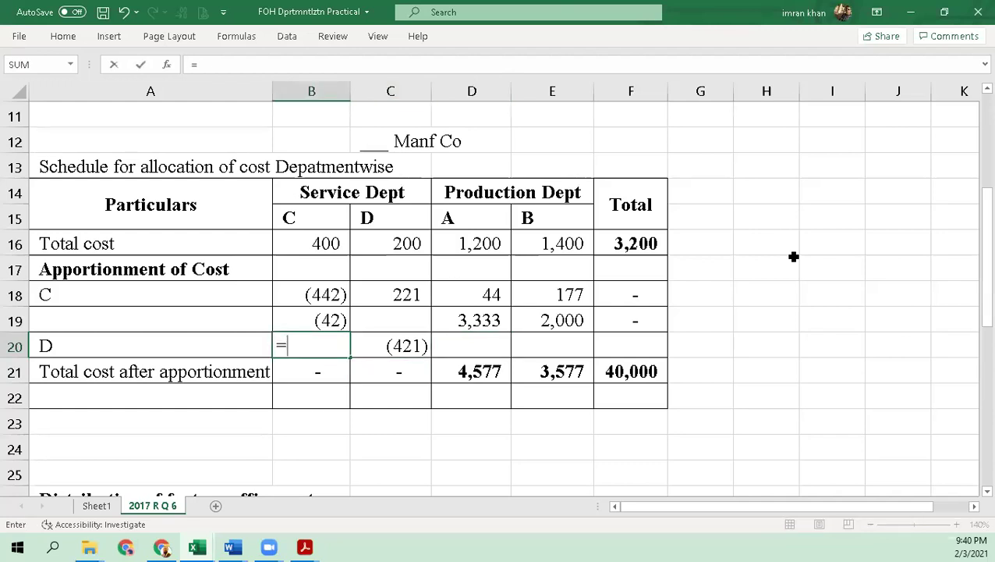
pyautogui.hotkey('alt', 'Tab')
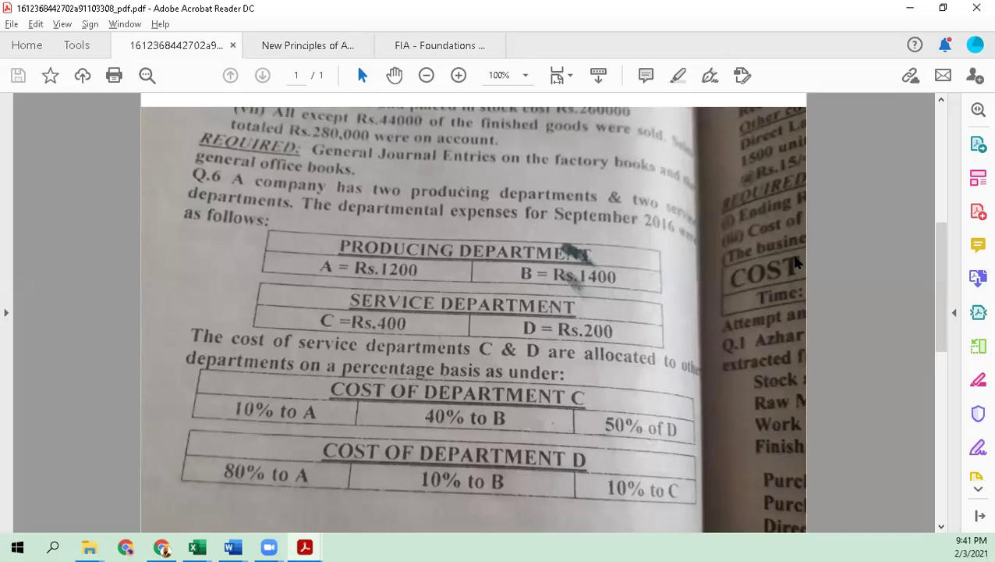
pyautogui.press('super+shift+s')
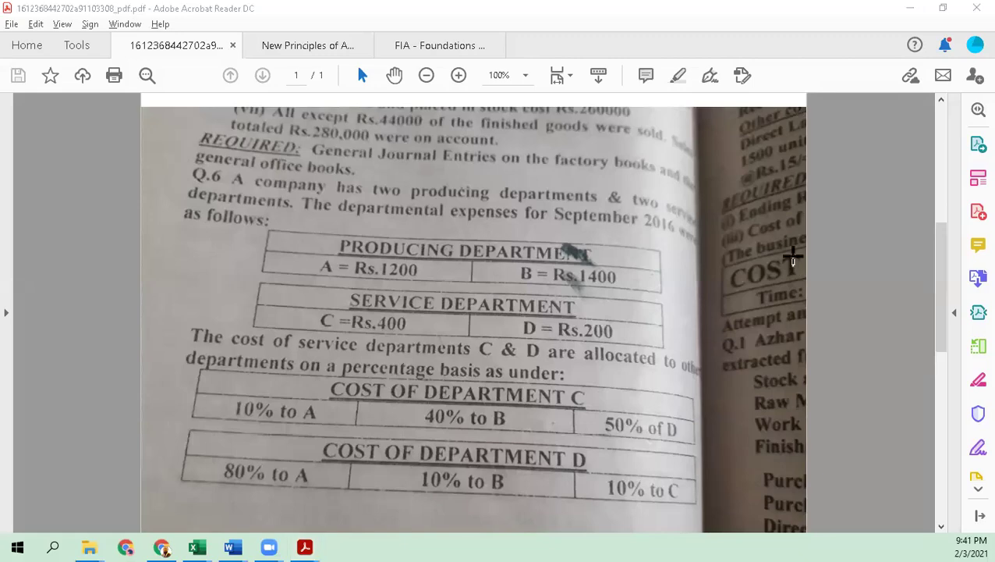
pyautogui.hotkey('alt', 'Tab')
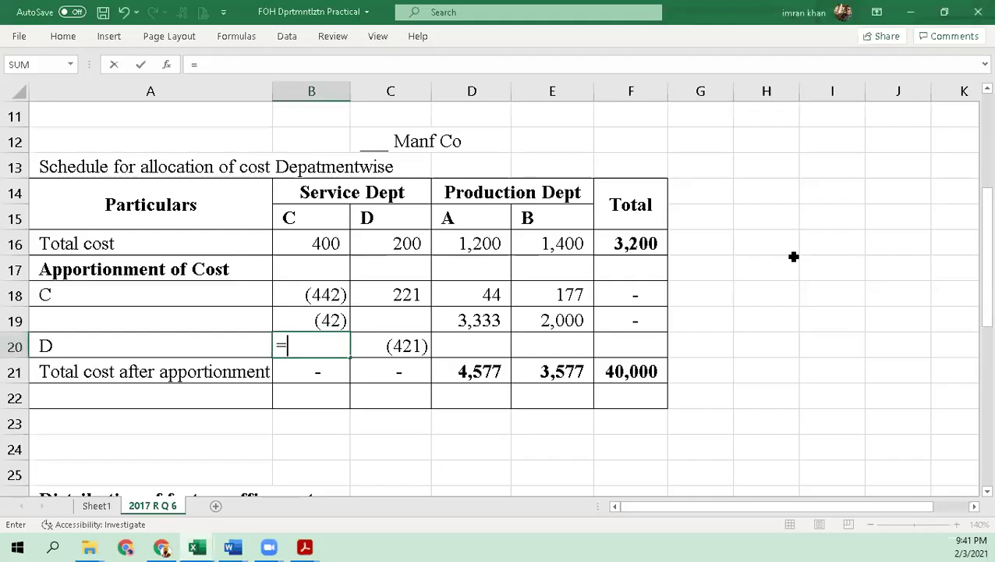
pyautogui.press('Up')
pyautogui.press('Down')
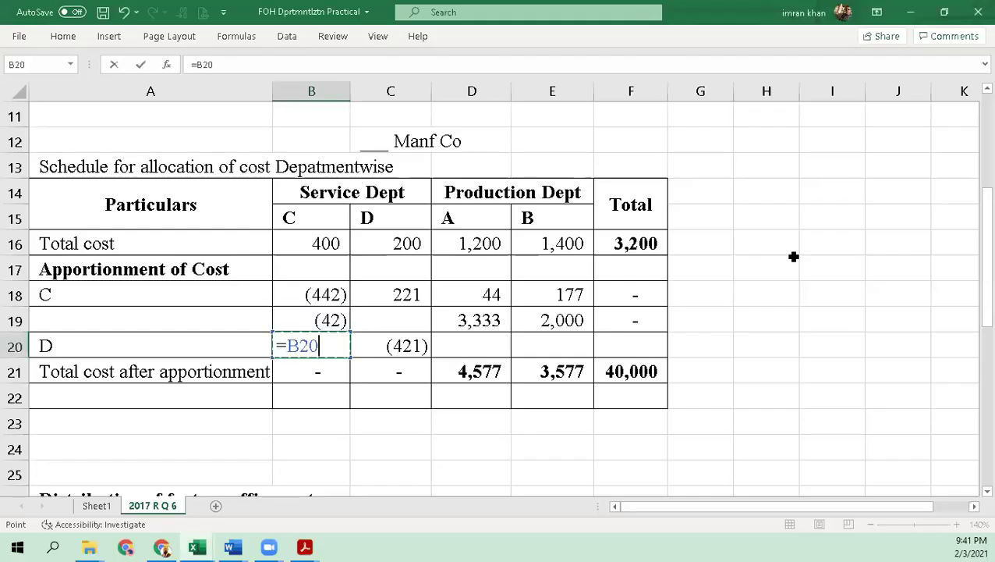
pyautogui.press('Escape')
pyautogui.press('Up')
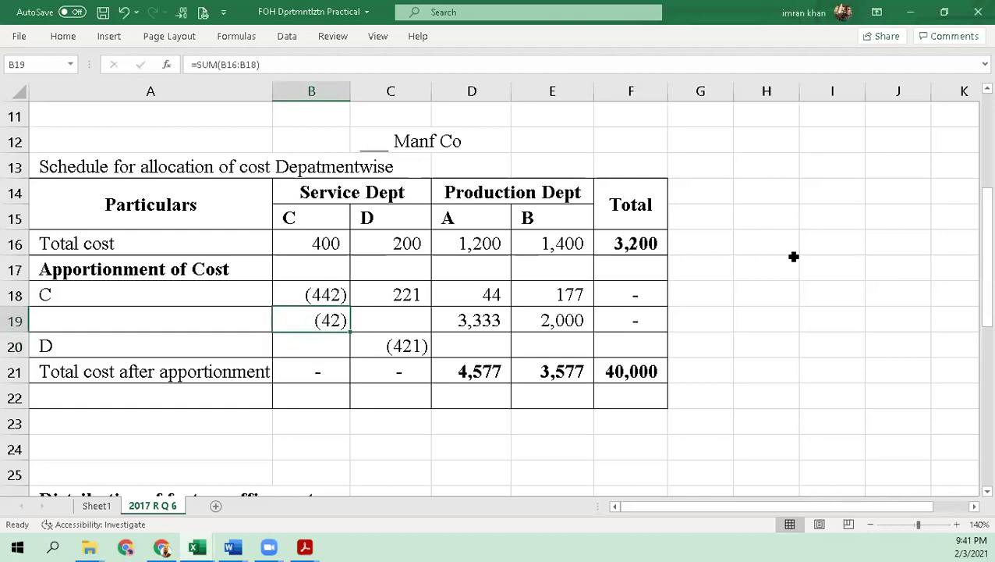
# Review the algebraic equations for departments C and D above the schedule, and return to the schedule's total row.
pyautogui.press('pageup')
pyautogui.press('pageup')
pyautogui.press('Down')
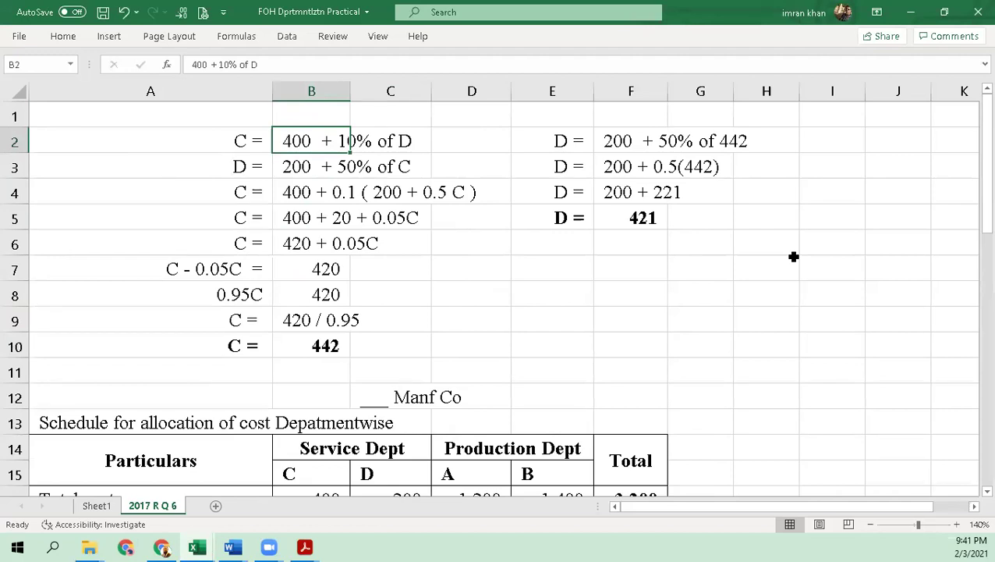
pyautogui.press('Right')
pyautogui.press('Left')
pyautogui.press('Left')
pyautogui.press('Down')
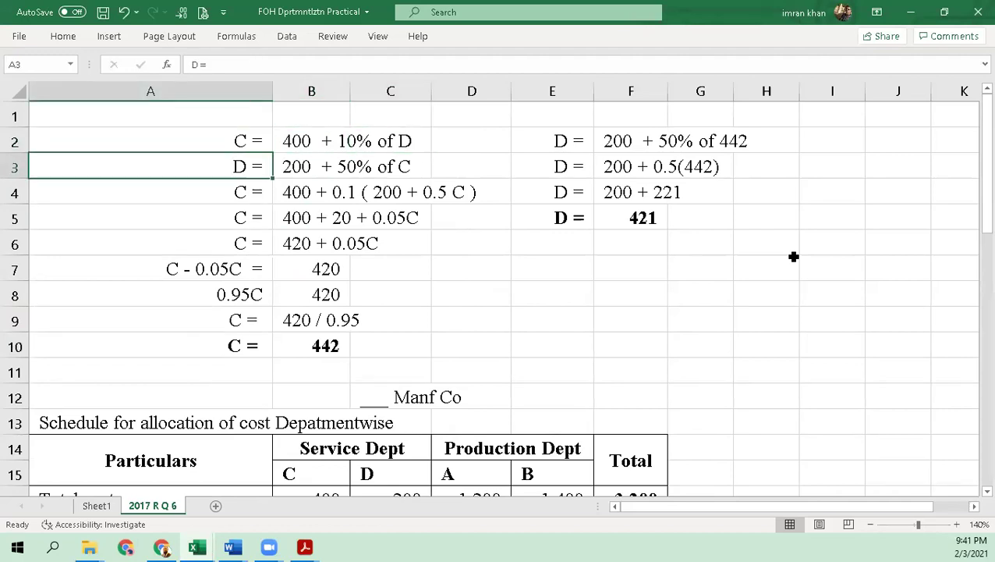
pyautogui.press('Right')
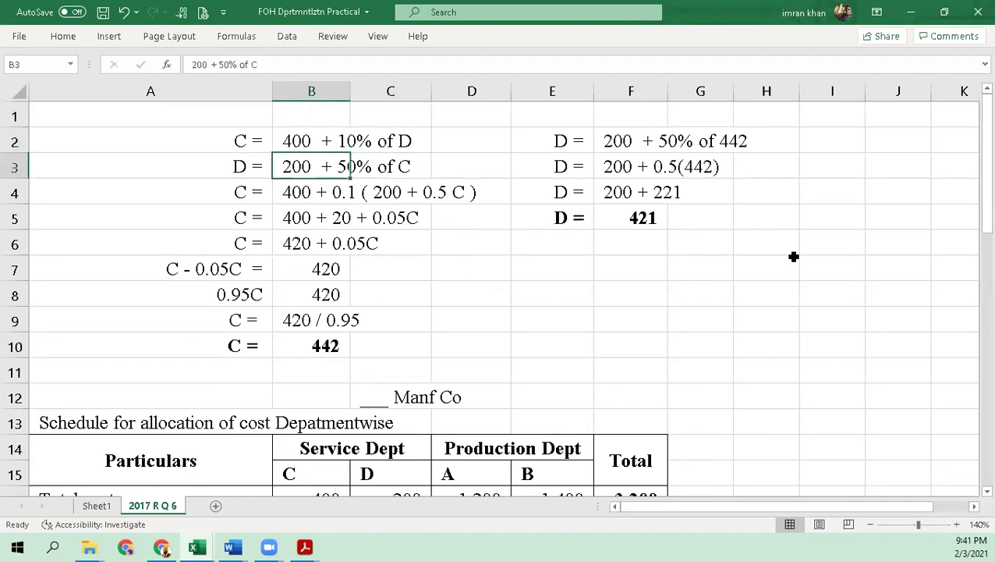
pyautogui.press('Right')
pyautogui.press('Left')
pyautogui.press('Down')
pyautogui.press('Down')
pyautogui.press('Down')
pyautogui.press('Down')
pyautogui.press('Down')
pyautogui.press('Down')
pyautogui.press('Down')
pyautogui.press('Down')
pyautogui.press('Down')
pyautogui.press('Down')
pyautogui.press('Down')
pyautogui.press('Down')
pyautogui.press('Down')
pyautogui.press('Down')
pyautogui.press('Down')
pyautogui.press('Down')
pyautogui.press('Down')
pyautogui.press('Down')
pyautogui.press('Down')
pyautogui.press('Down')
pyautogui.press('Up')
pyautogui.press('Up')
pyautogui.press('Up')
pyautogui.press('Up')
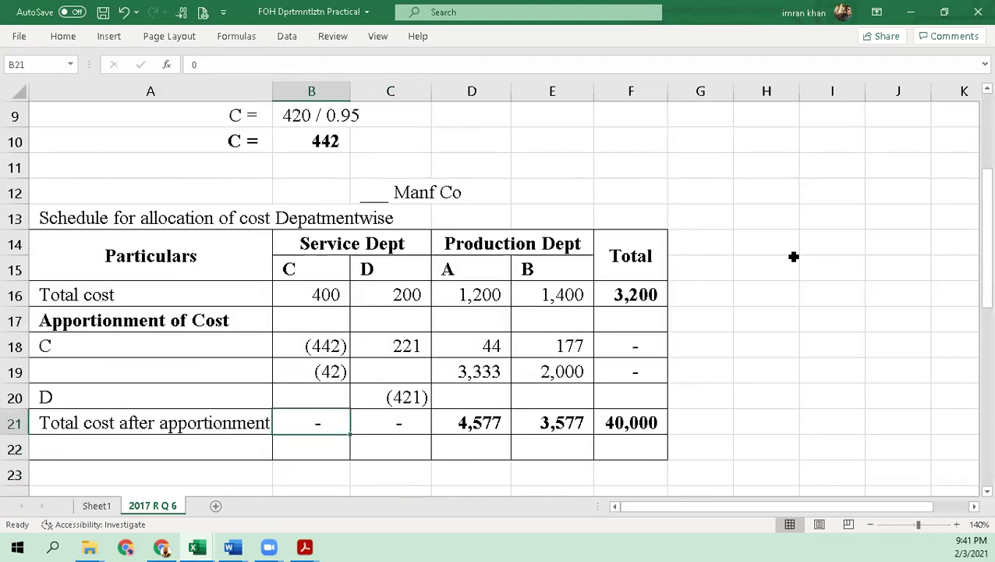
# Enter =421*10% in B20 to charge department C with its share of department D's cost.
pyautogui.press('Down')
pyautogui.press('Right')
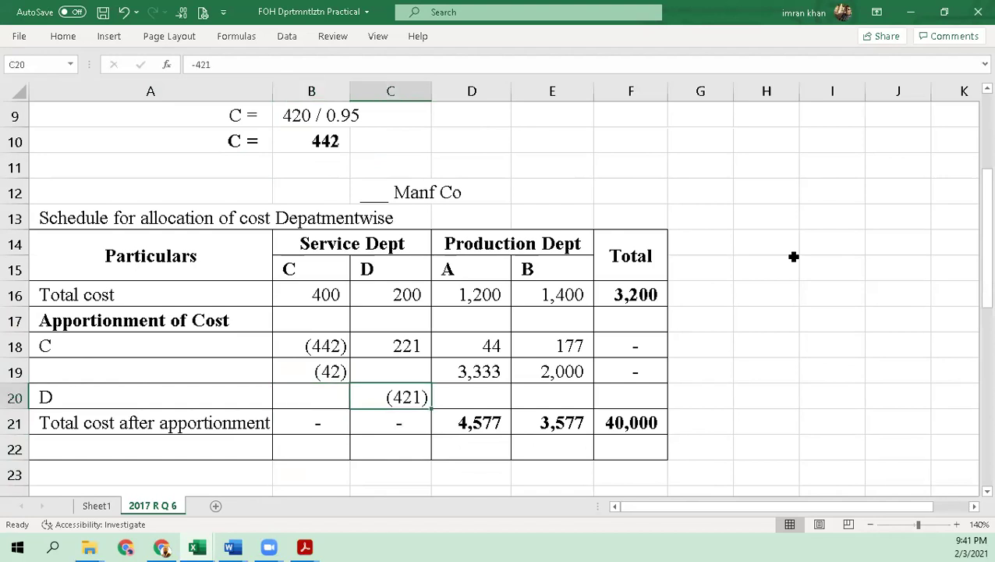
pyautogui.press('Left')
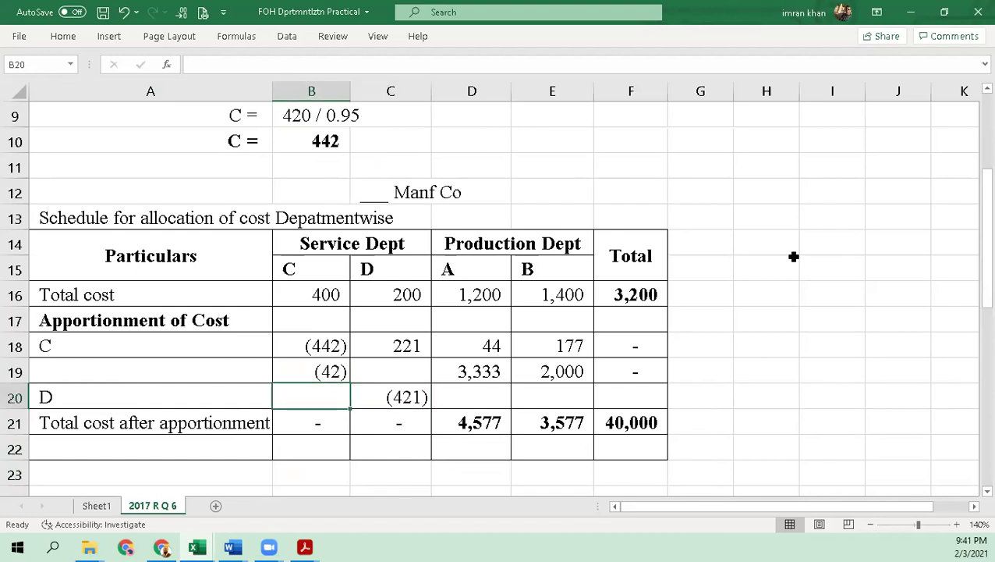
pyautogui.write('=')
pyautogui.press('Right')
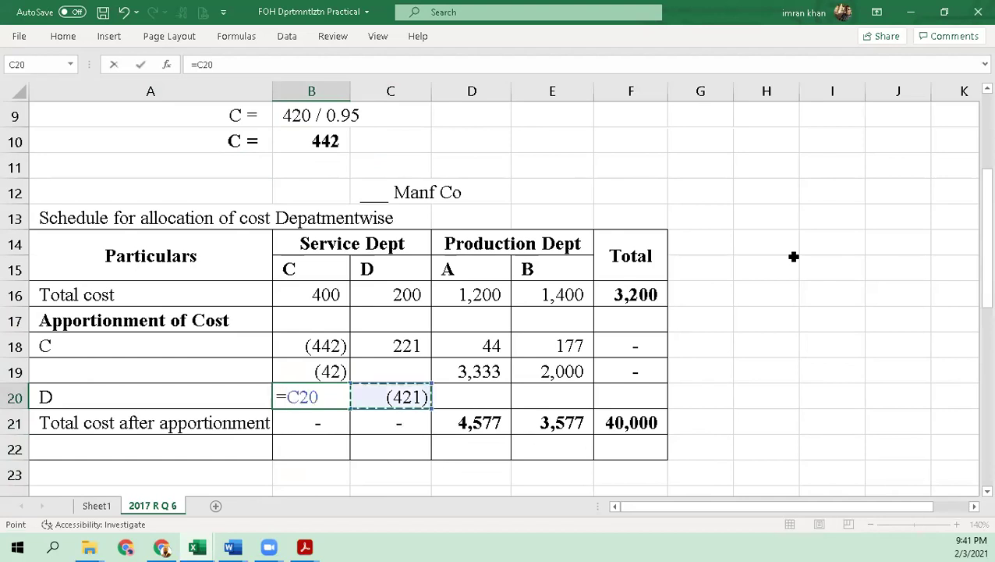
pyautogui.press('Escape')
pyautogui.write('=')
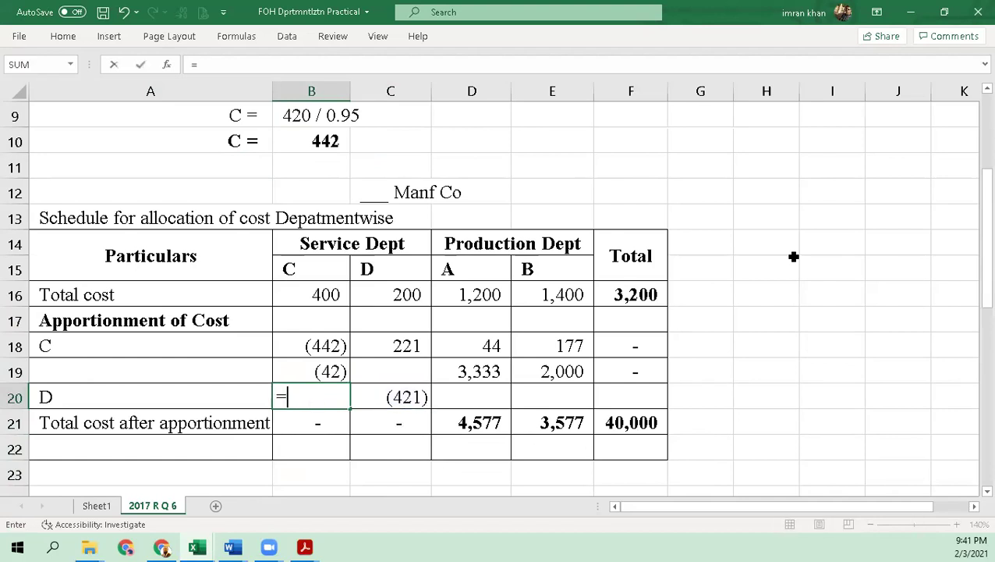
pyautogui.write('421*10%')
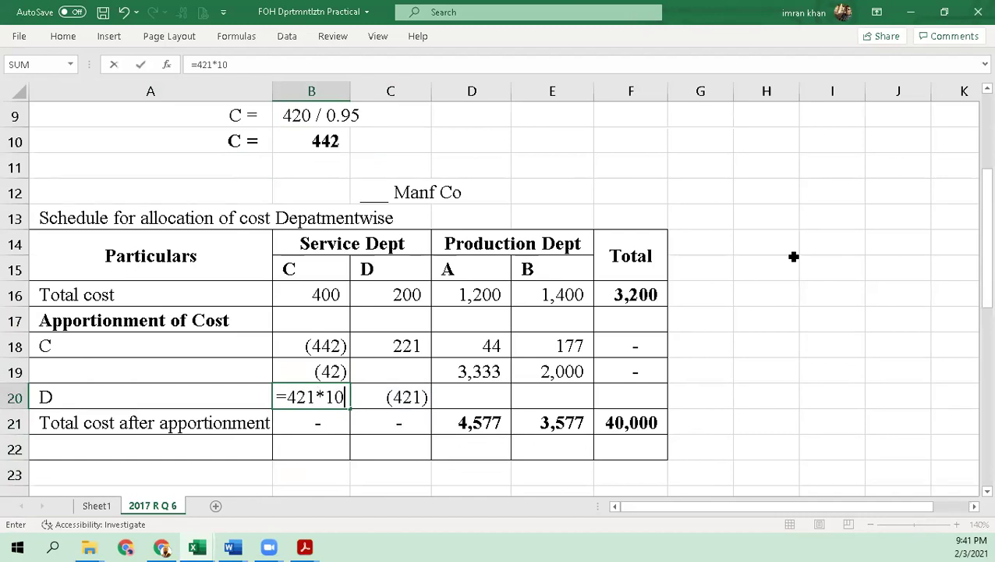
pyautogui.press('Return')
# Enter =421*80% in D20 for department A's share of D's cost, checking the percentage in the question PDF.
pyautogui.press('Up')
pyautogui.press('Right')
pyautogui.press('Right')
pyautogui.press('Right')
pyautogui.press('Left')
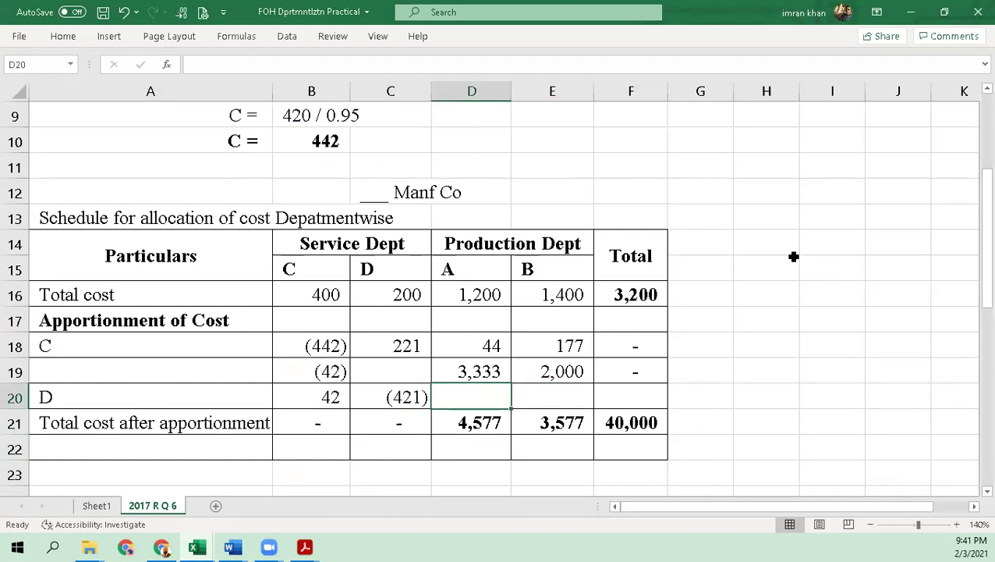
pyautogui.write('=4')
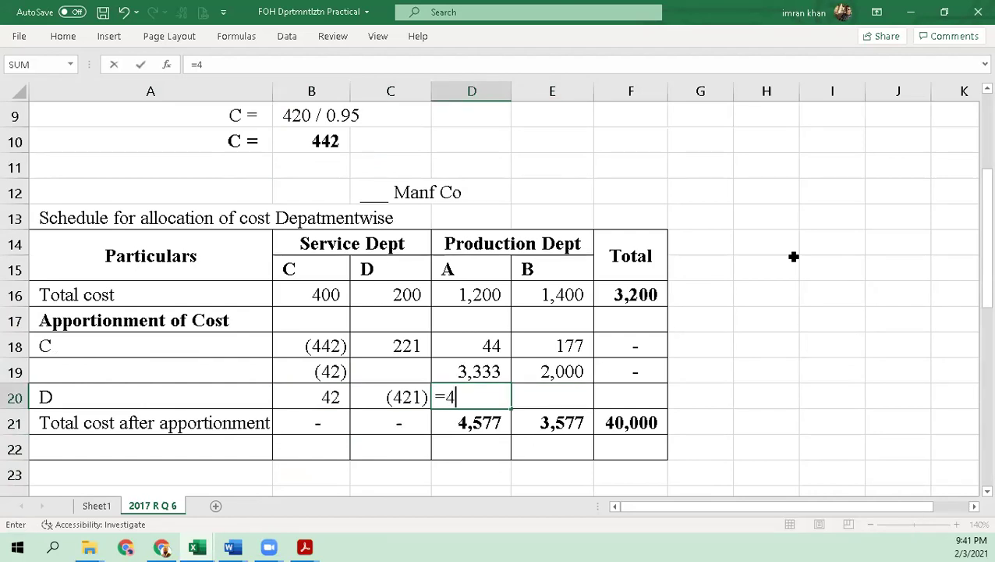
pyautogui.write('21*')
pyautogui.hotkey('alt', 'Tab')
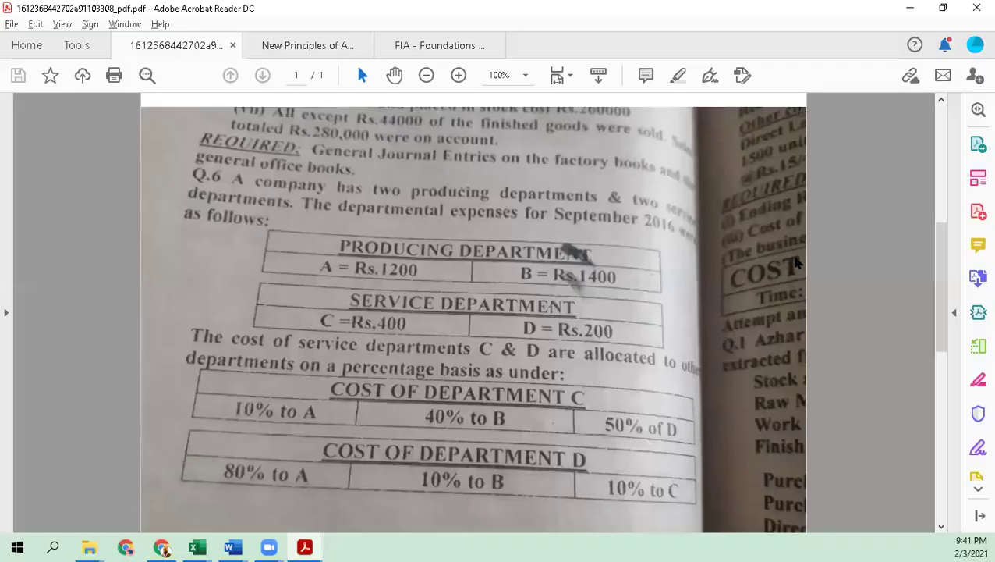
pyautogui.hotkey('alt', 'Tab')
pyautogui.write('80')
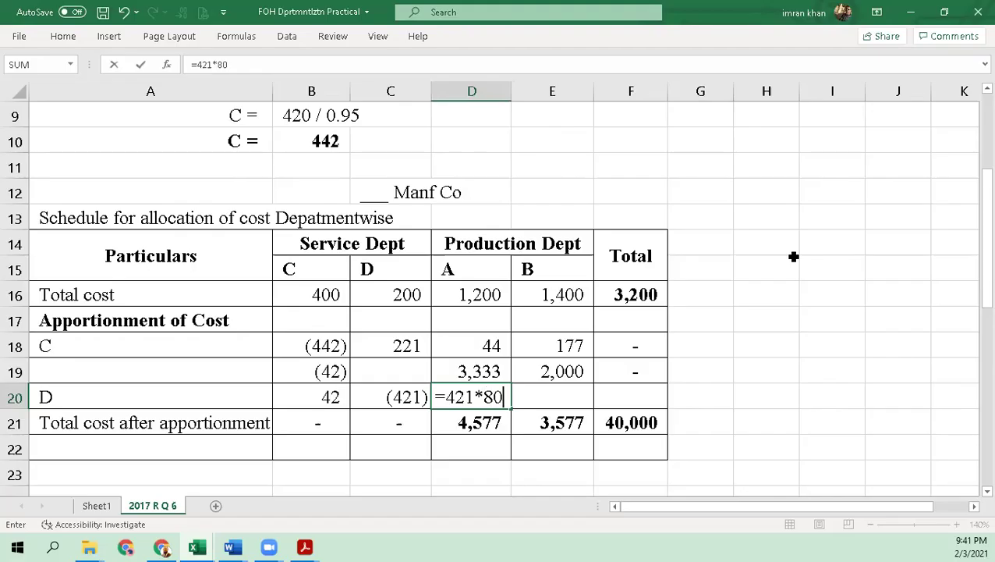
pyautogui.press('Return')
# Enter =421*10% in E20 for department B's share of department D's cost.
pyautogui.press('Up')
pyautogui.press('Right')
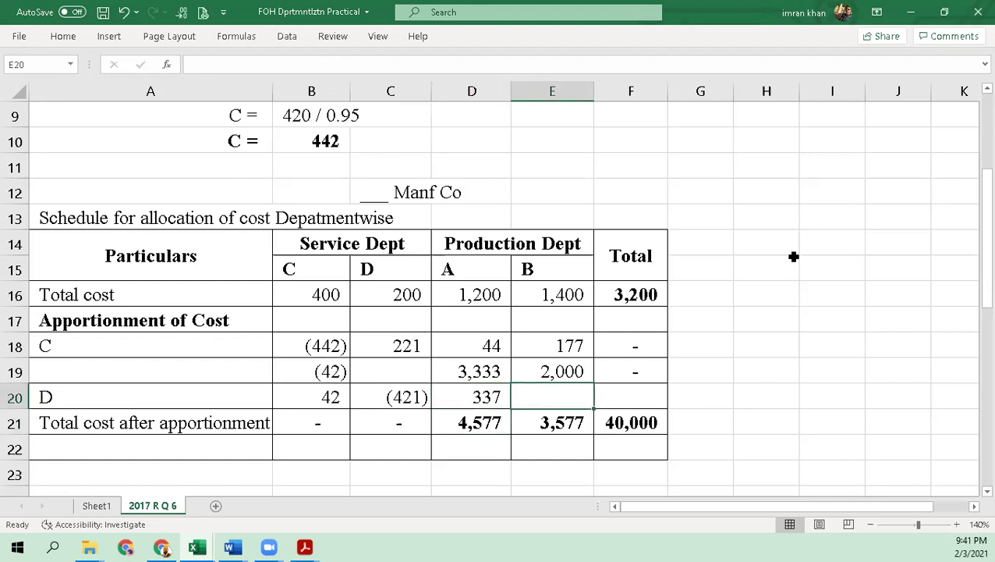
pyautogui.write('=')
pyautogui.press('Right')
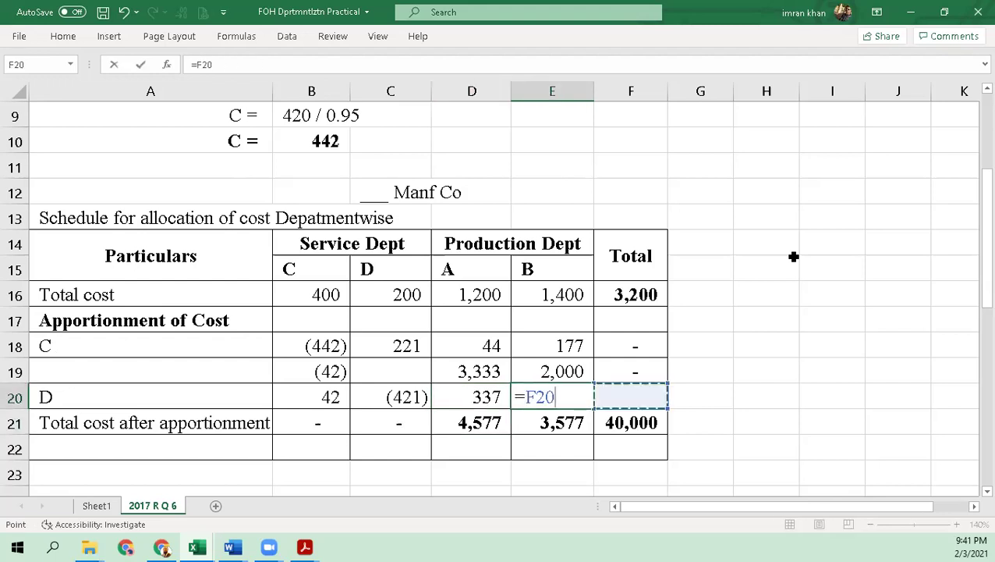
pyautogui.press('Escape')
pyautogui.write('=4')
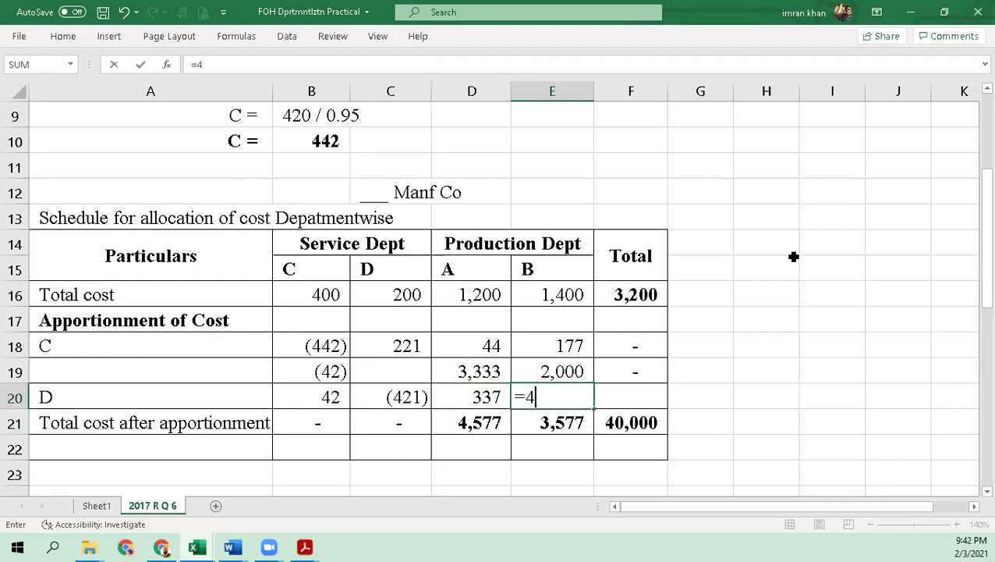
pyautogui.write('21*10')
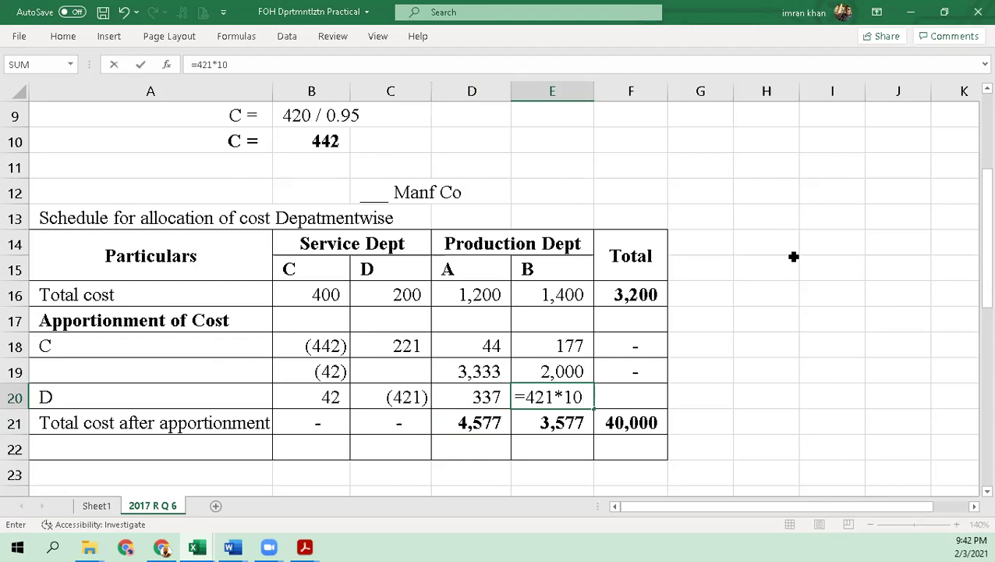
pyautogui.press('Return')
# Copy the row total in F19 to F20 for the department D row.
pyautogui.press('Up')
pyautogui.press('Up')
pyautogui.press('Right')
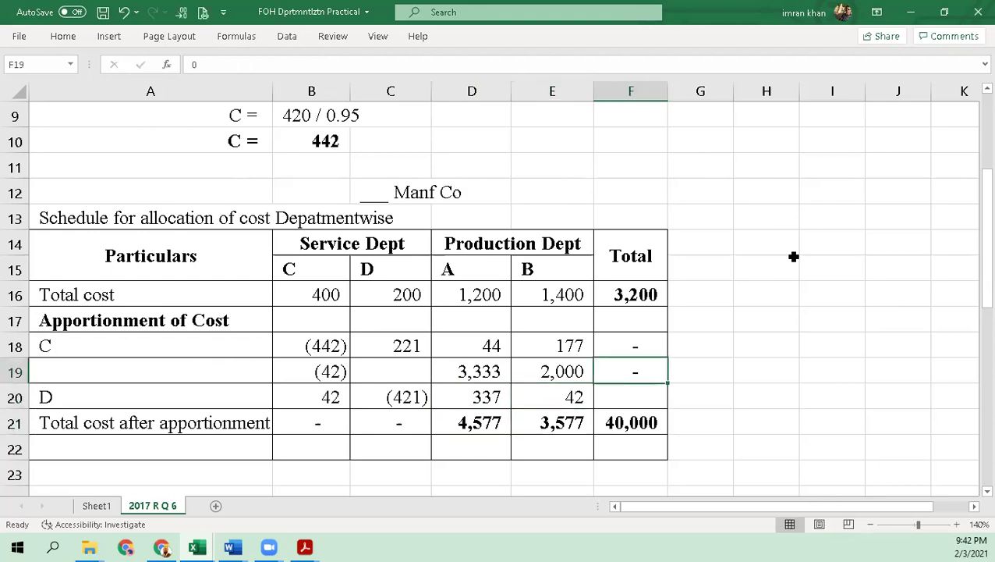
pyautogui.hotkey('ctrl', 'c')
pyautogui.press('Down')
pyautogui.hotkey('ctrl', 'v')
pyautogui.press('Escape')
# Clear the leftover amounts in D19 and E19 between the C and D rows.
pyautogui.press('Up')
pyautogui.press('Left')
pyautogui.press('Left')
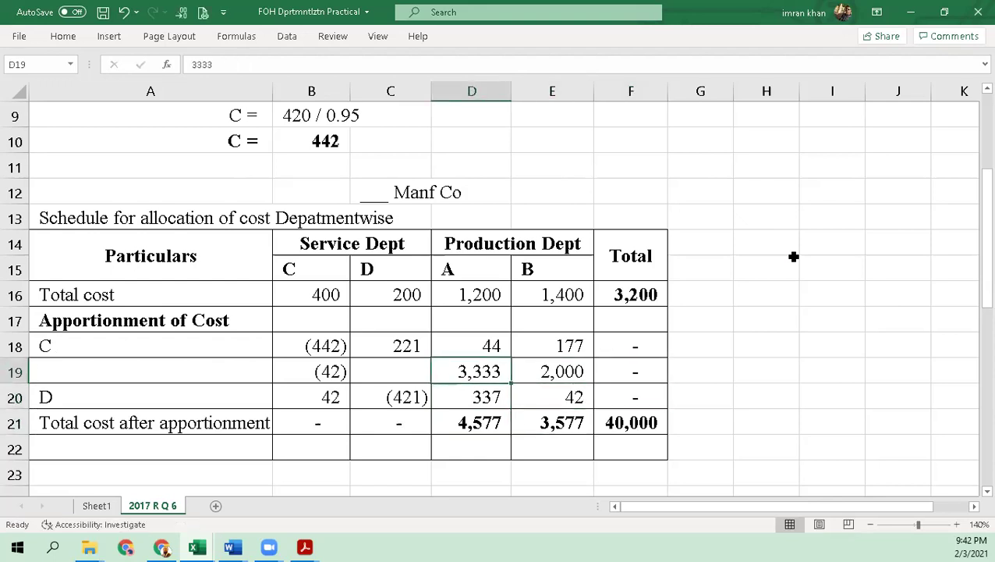
pyautogui.press('Delete')
pyautogui.press('Right')
pyautogui.press('Delete')
pyautogui.press('Right')
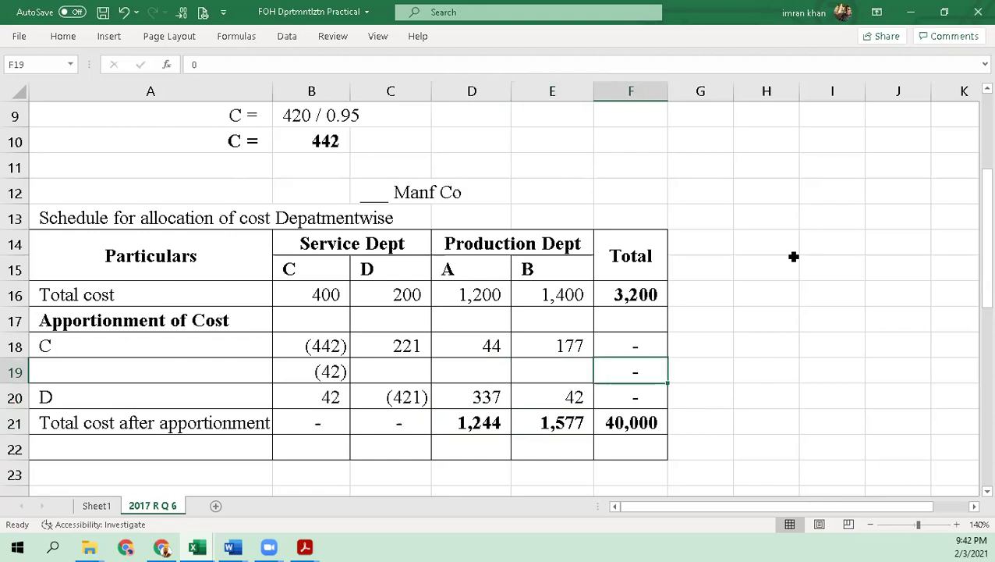
# Extend department A's total after apportionment in D21 to =SUM(D16:D20).
pyautogui.press('Left')
pyautogui.press('Left')
pyautogui.press('Left')
pyautogui.press('Down')
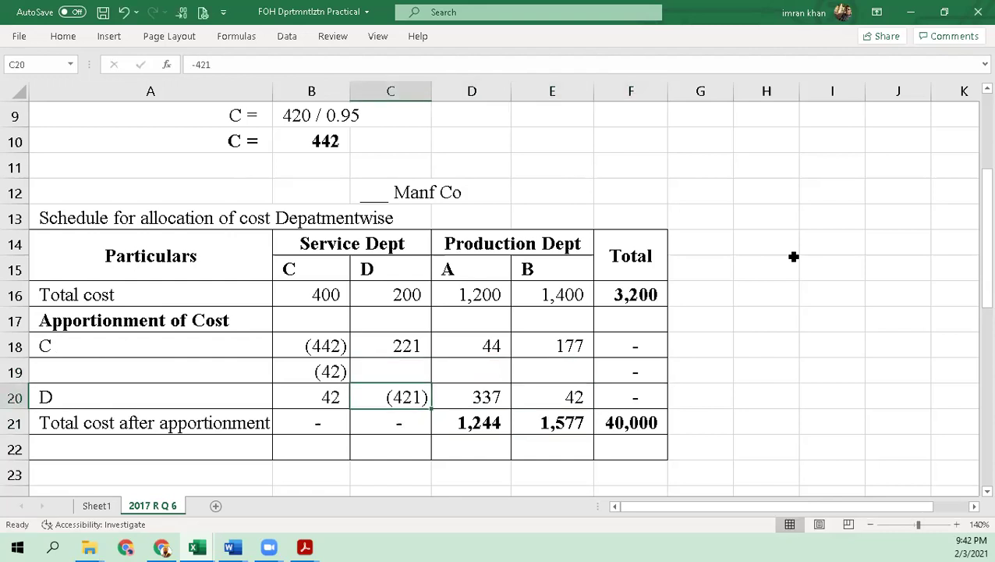
pyautogui.press('Down')
pyautogui.press('Right')
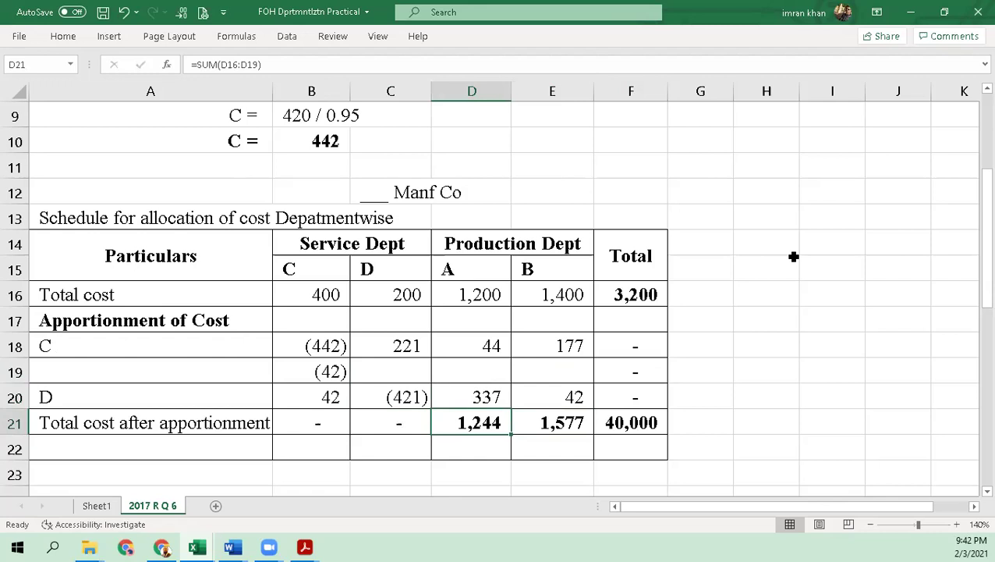
pyautogui.press('F2')
pyautogui.press('Escape')
pyautogui.press('F2')
pyautogui.moveTo(509, 379); pyautogui.dragTo(509, 407)
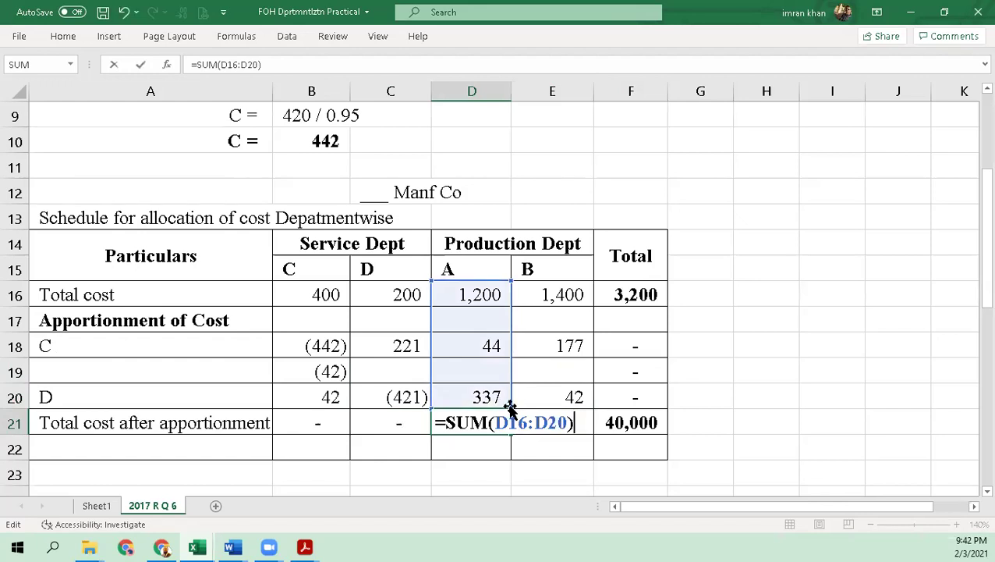
pyautogui.press('Return')
# Extend department B's total after apportionment in E21 to =SUM(E16:E20).
pyautogui.click(580, 422)
pyautogui.press('F2')
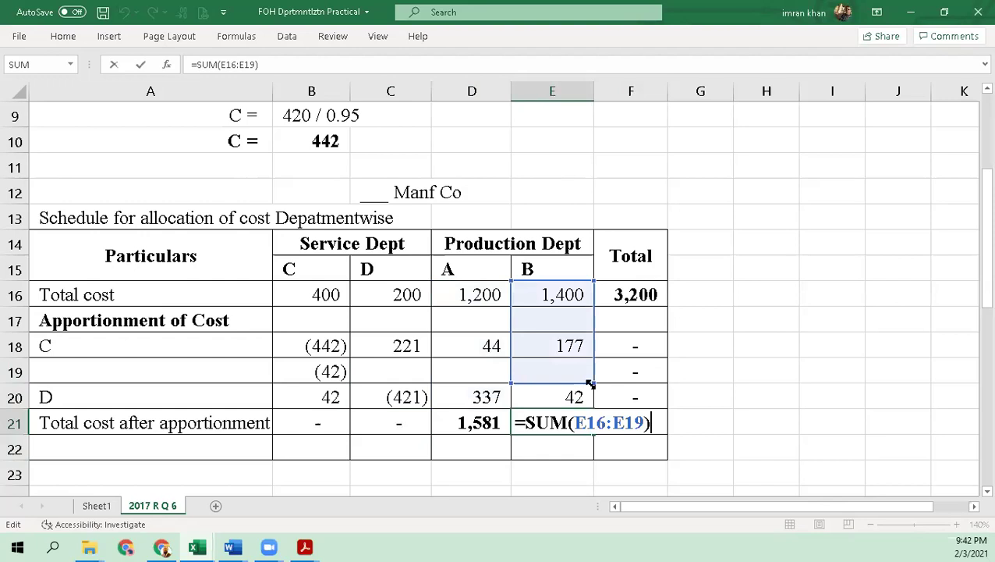
pyautogui.moveTo(592, 383); pyautogui.dragTo(594, 407)
pyautogui.press('Return')
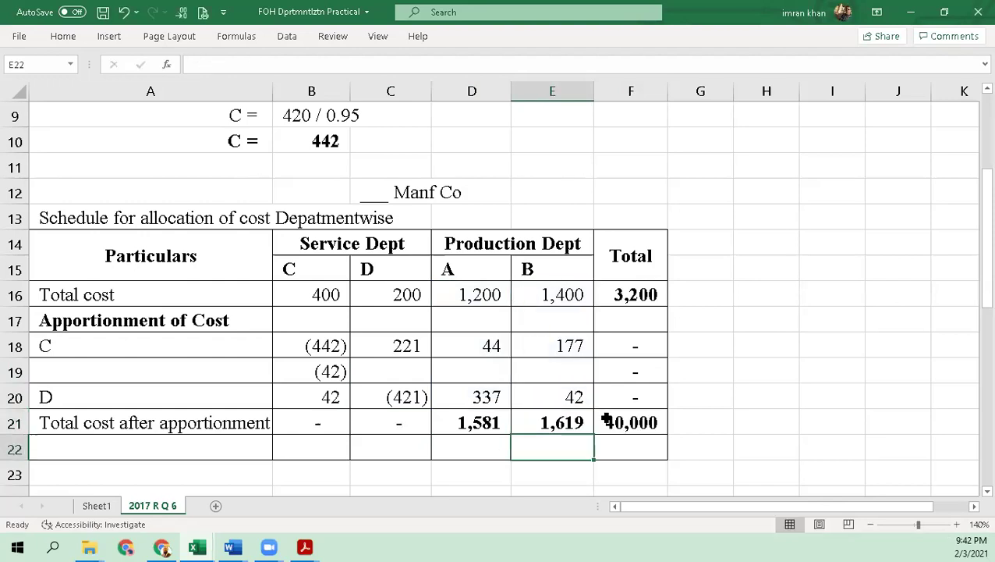
# Replace the grand total after apportionment in F21 with the formula =SUM(D21:E21).
pyautogui.click(638, 421)
pyautogui.click(503, 421)
pyautogui.press('F2')
pyautogui.press('Escape')
pyautogui.moveTo(471, 419); pyautogui.dragTo(631, 420)
pyautogui.click(653, 421)
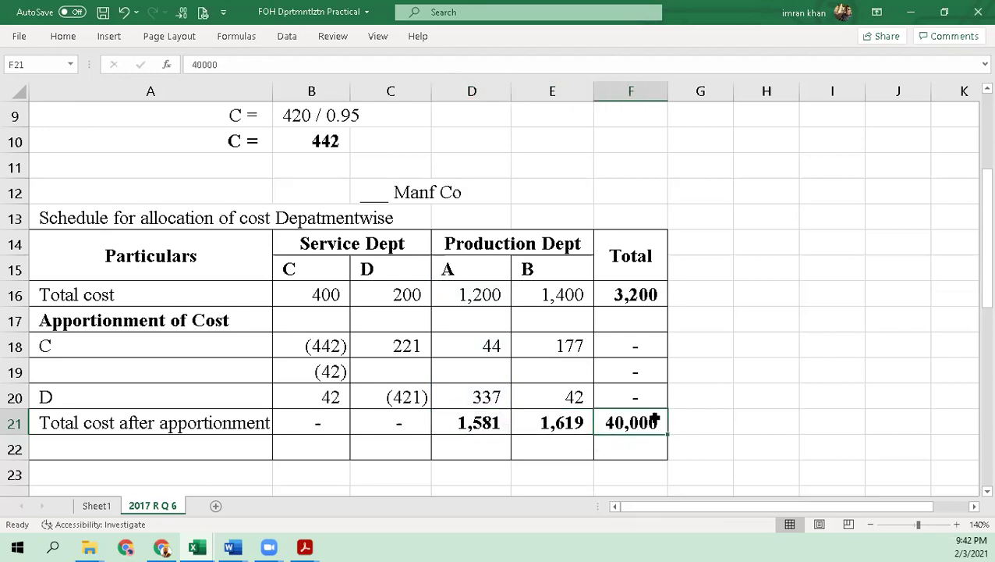
pyautogui.doubleClick(654, 422)
pyautogui.hotkey('alt', '=')
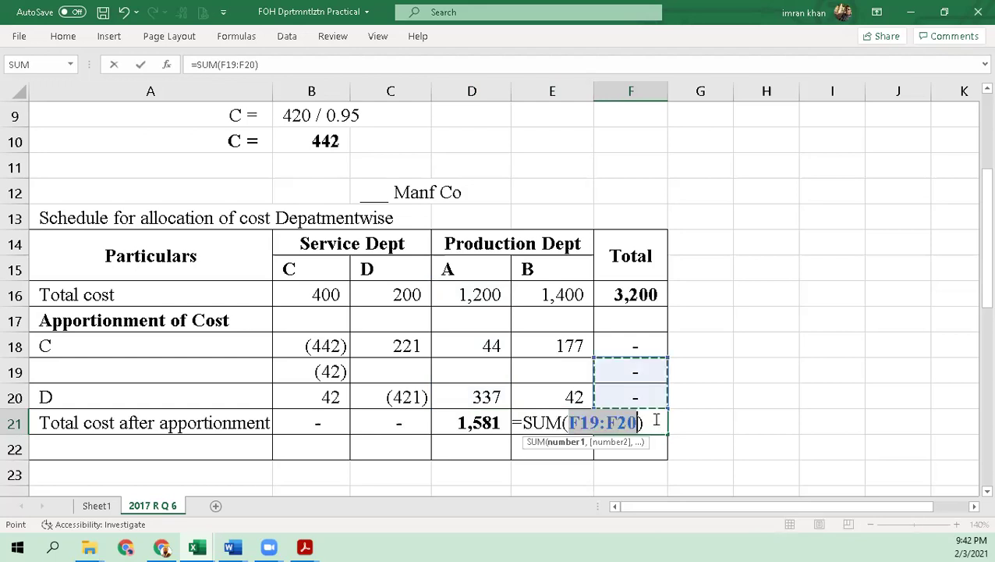
pyautogui.press('Left')
pyautogui.press('Left')
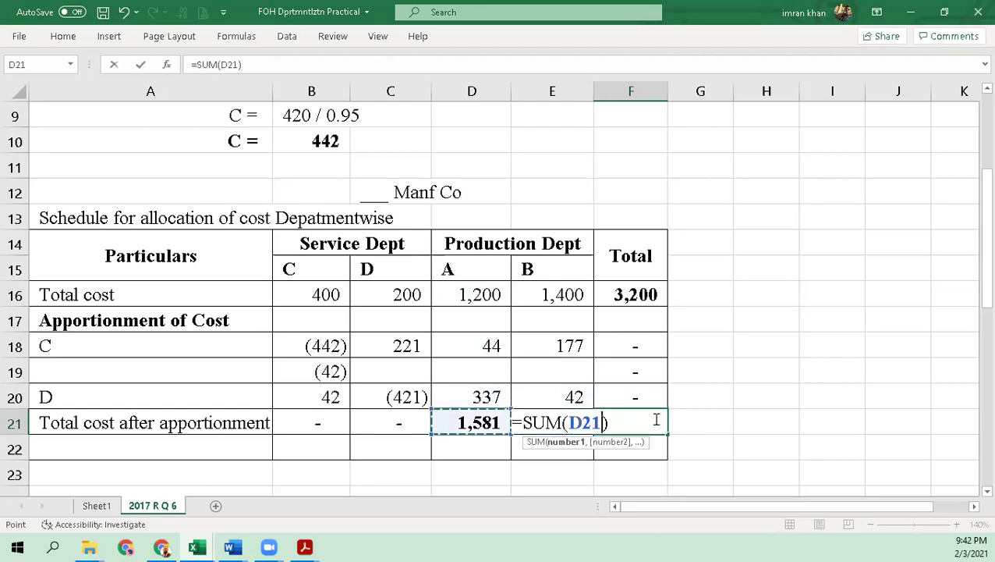
pyautogui.hotkey('shift', 'Right')
pyautogui.hotkey('ctrl', 'Return')
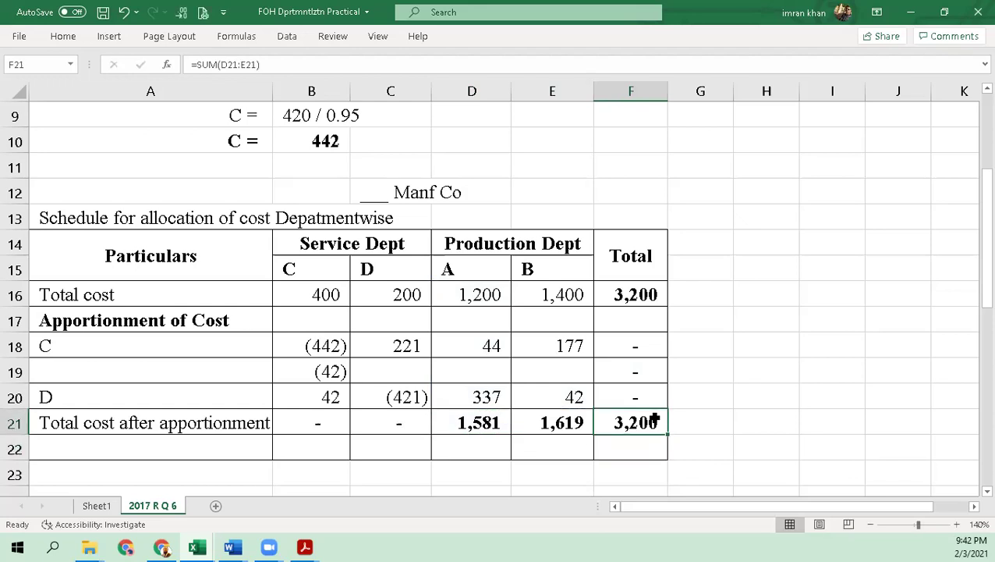
pyautogui.doubleClick(654, 421)
pyautogui.press('Escape')
pyautogui.press('Left')
pyautogui.press('Left')
pyautogui.press('Left')
pyautogui.press('Left')
pyautogui.press('Left')
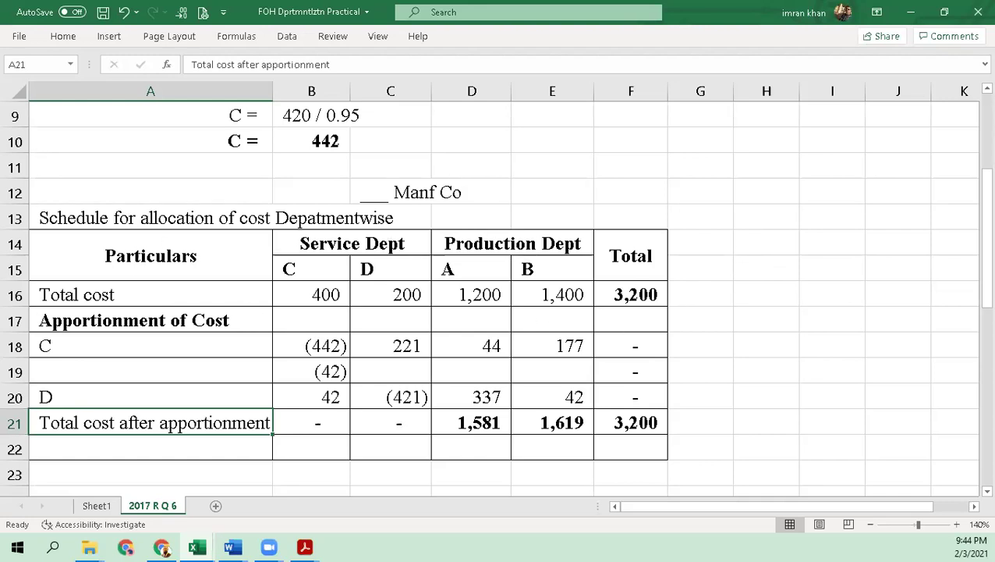
# Switch to Adobe Acrobat Reader and rotate the sideways scanned page with Q.8 clockwise so it reads upright.
pyautogui.click(161, 547)
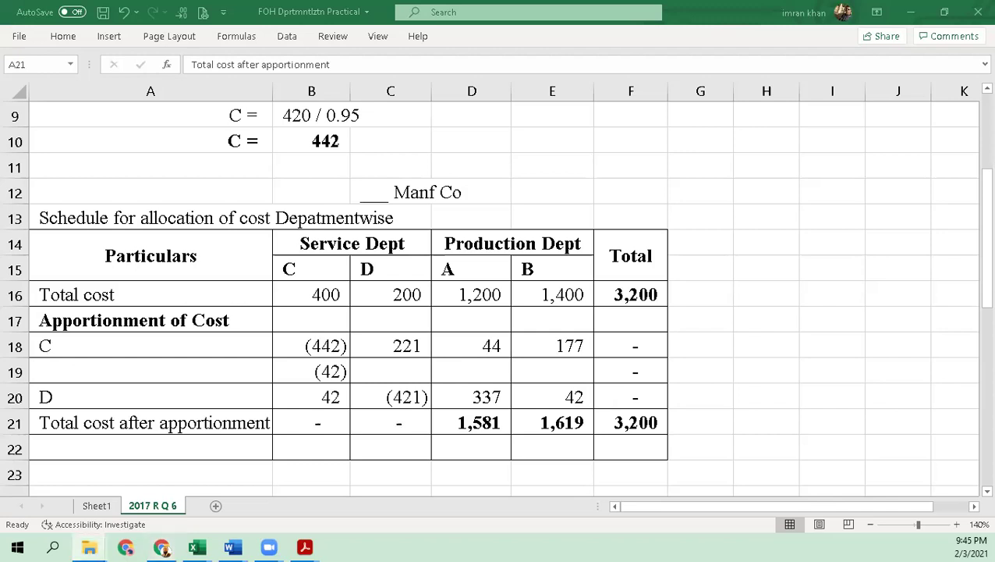
pyautogui.hotkey('alt', 'Tab')
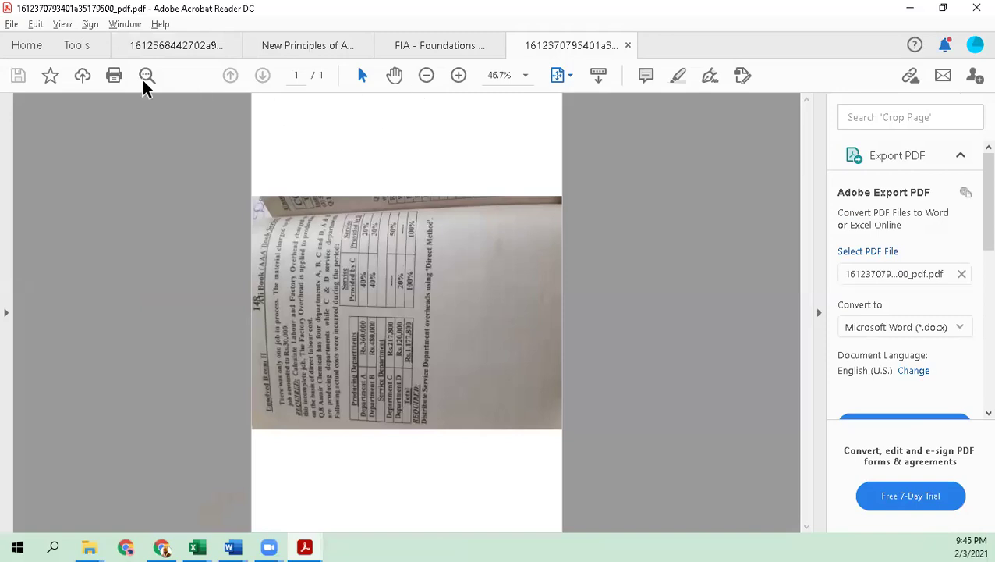
pyautogui.click(62, 25)
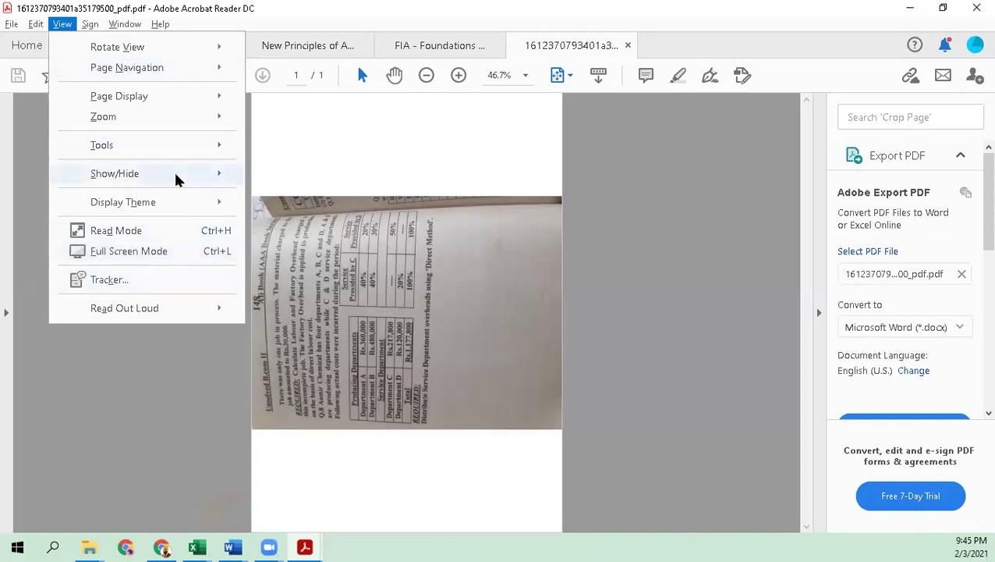
pyautogui.moveTo(175, 176)
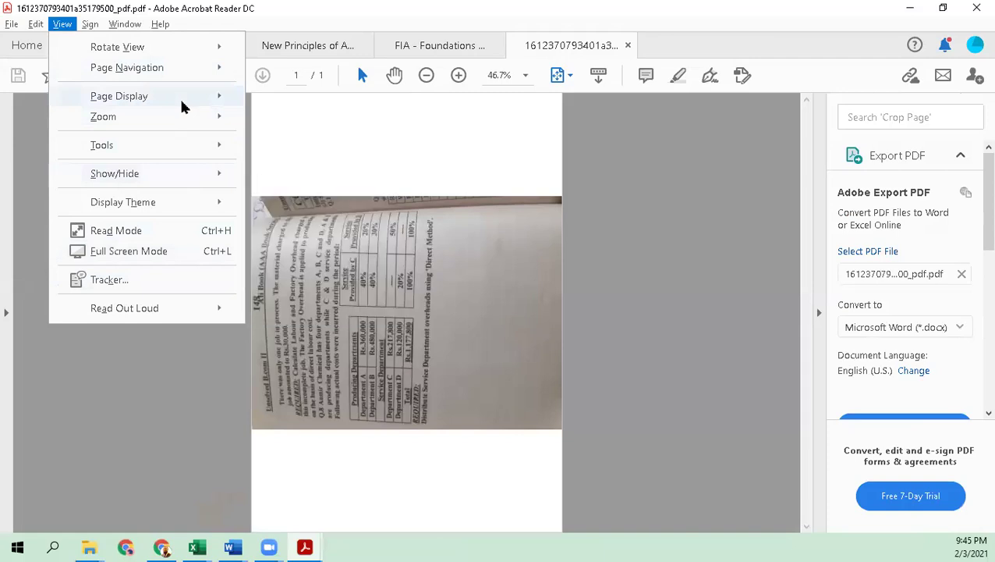
pyautogui.moveTo(231, 51)
pyautogui.click(298, 47)
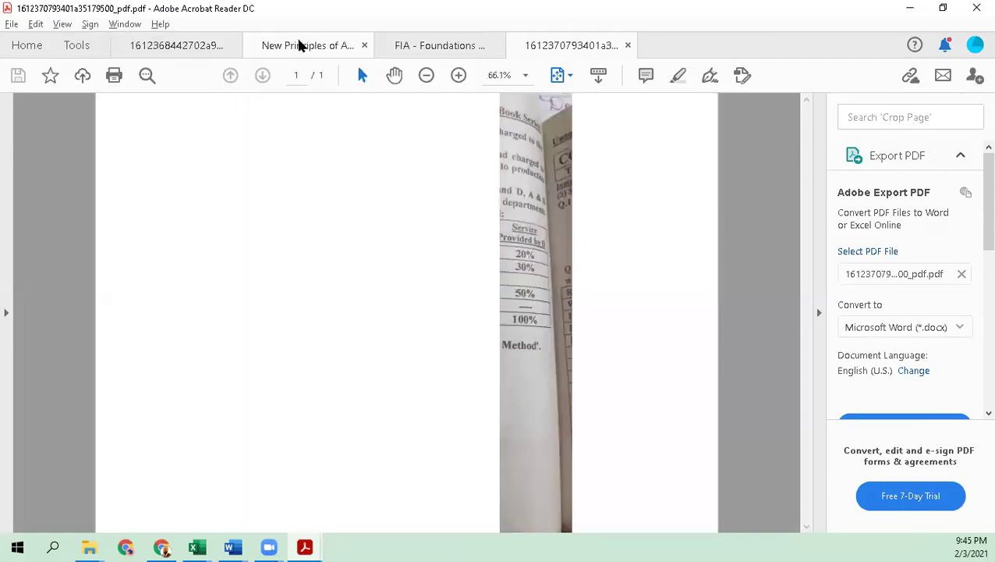
# Enlarge the page to 100% to read the Q.8 departmental costs, service percentages and requirement.
pyautogui.click(459, 74)
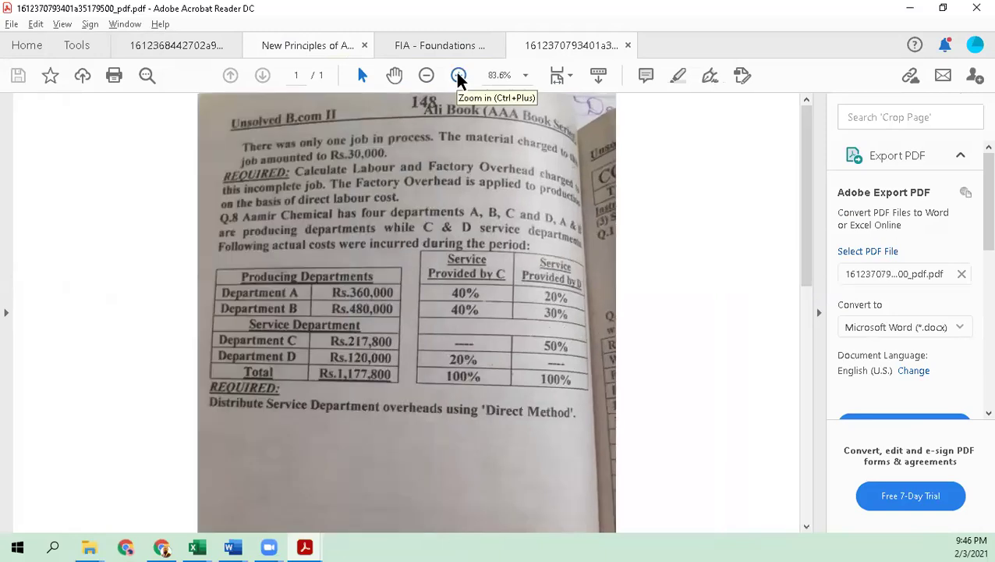
pyautogui.click(459, 74)
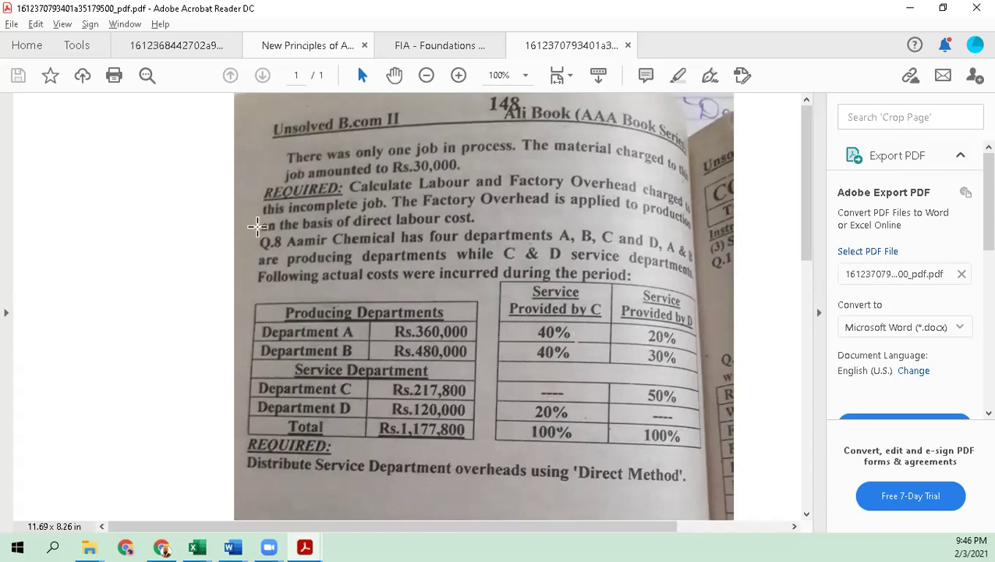
pyautogui.click(96, 24)
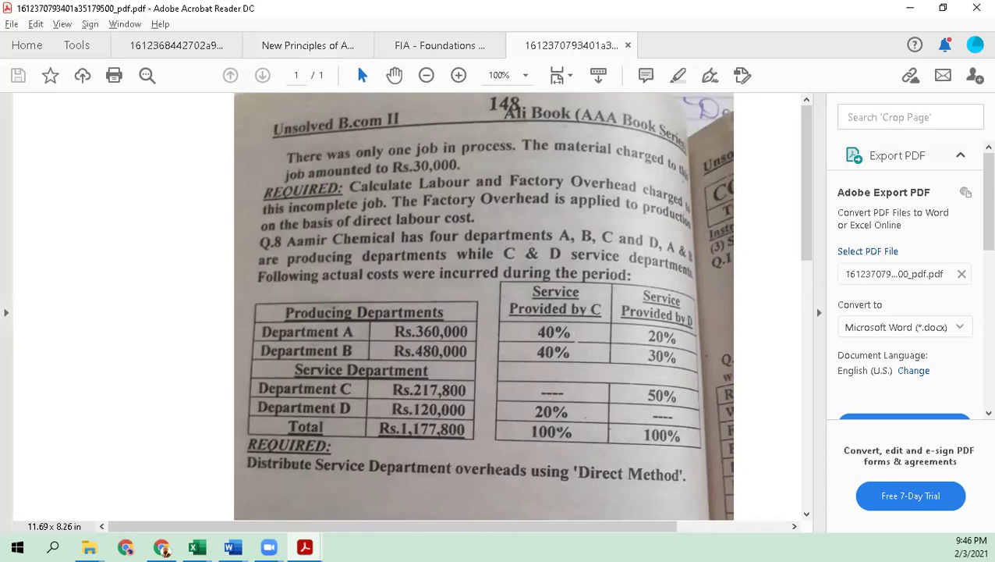